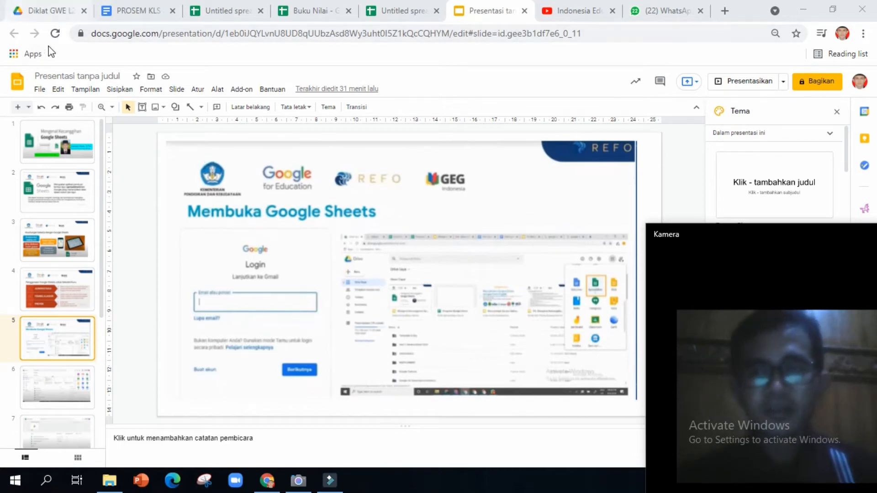
Leave the Diklat GWE L2 folder and return to the top-level Drive Saya page via the Google apps launcher.
{"action": "left_click", "coordinate": [51, 10]}
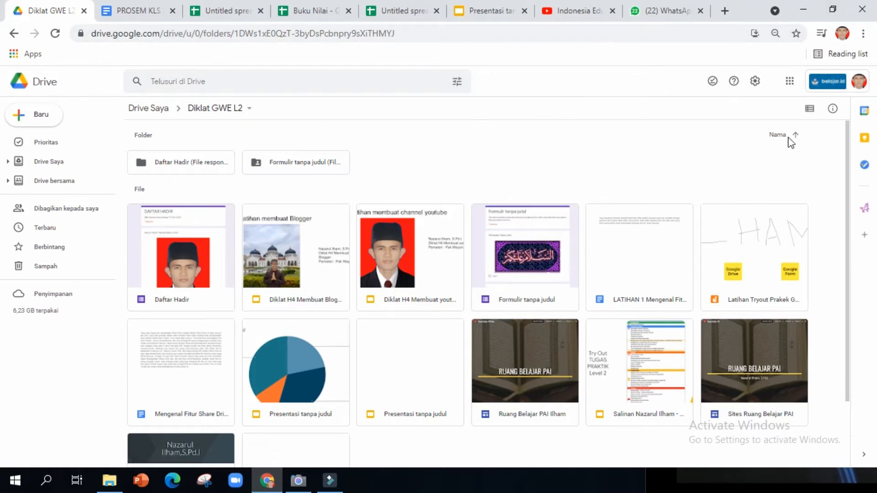
{"action": "left_click", "coordinate": [790, 82]}
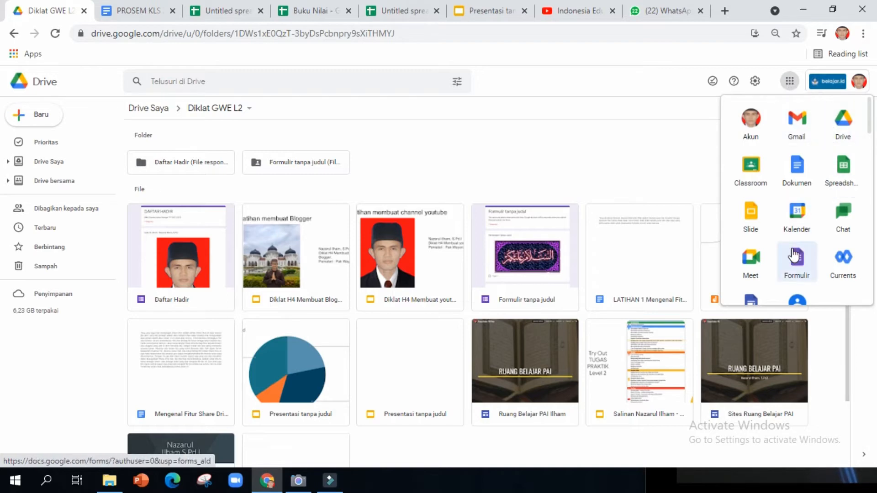
{"action": "scroll", "coordinate": [794, 255], "scroll_direction": "down", "scroll_amount": 2}
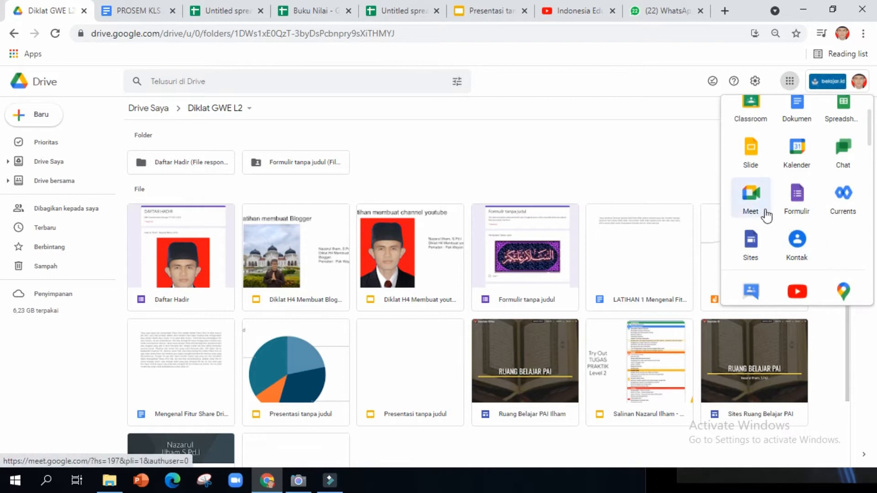
{"action": "scroll", "coordinate": [768, 215], "scroll_direction": "up", "scroll_amount": 2}
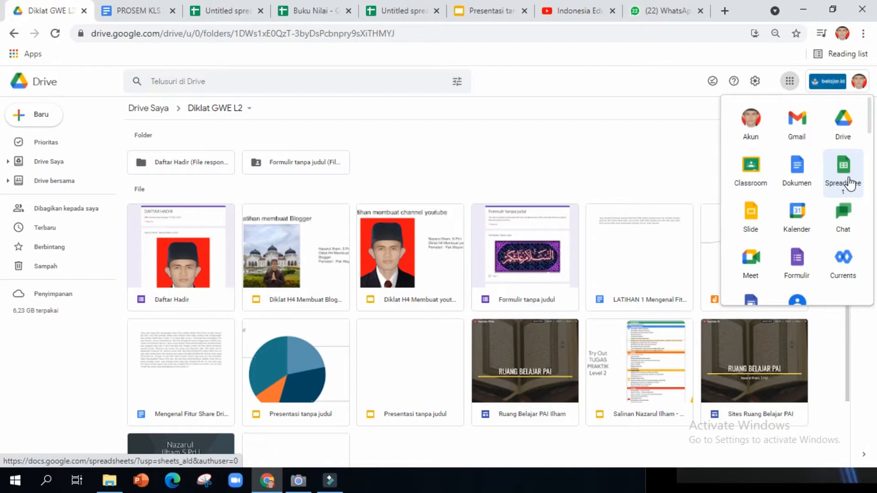
{"action": "left_click", "coordinate": [44, 123]}
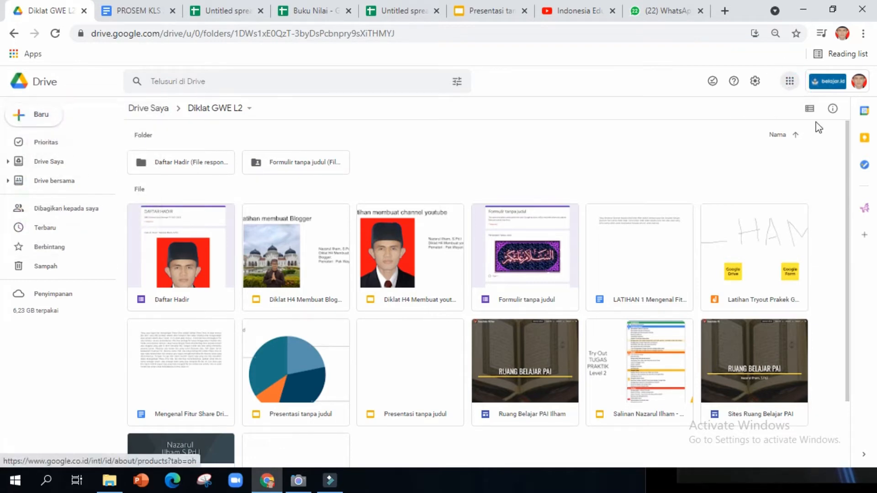
{"action": "left_click", "coordinate": [790, 88]}
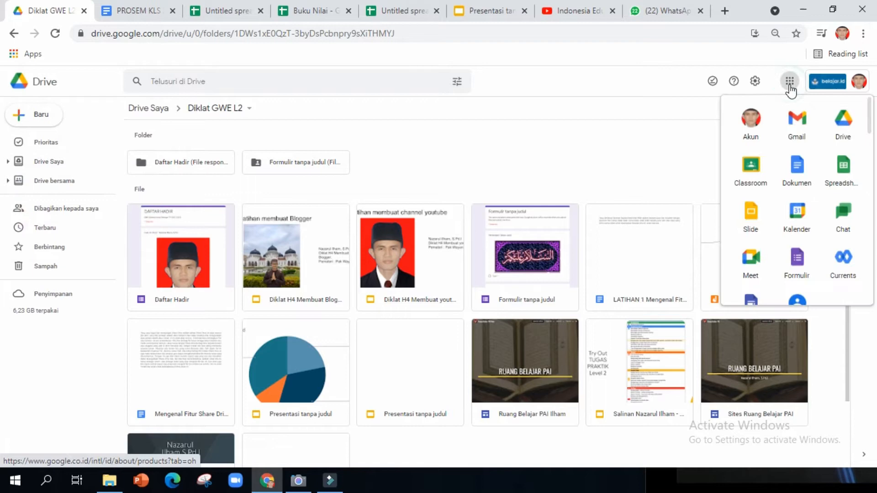
{"action": "left_click", "coordinate": [844, 128]}
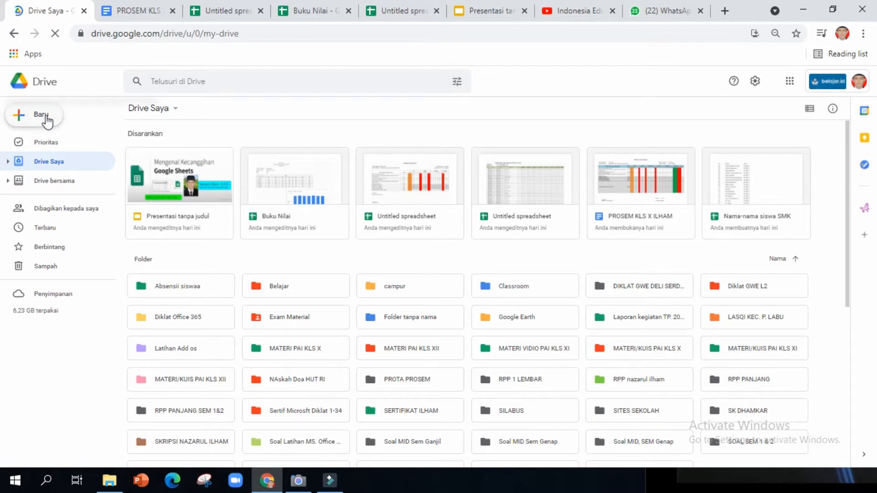
Create a blank Google Spreadsheet from Drive's Baru menu.
{"action": "left_click", "coordinate": [47, 121]}
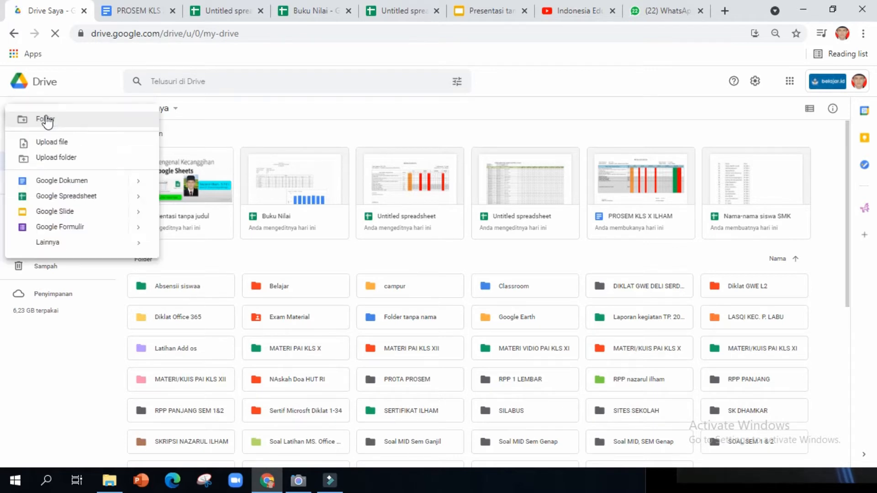
{"action": "left_click", "coordinate": [60, 200]}
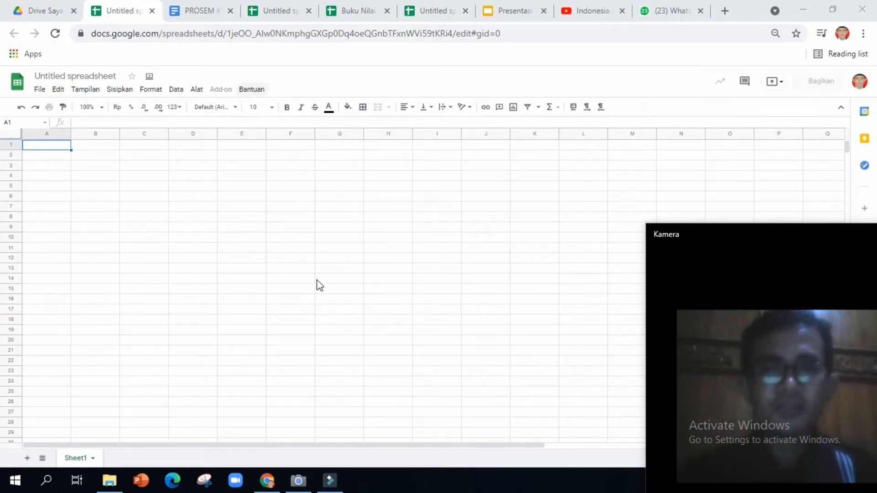
Change the 'Untitled spreadsheet' title to 'Program Semester'.
{"action": "left_click", "coordinate": [509, 10]}
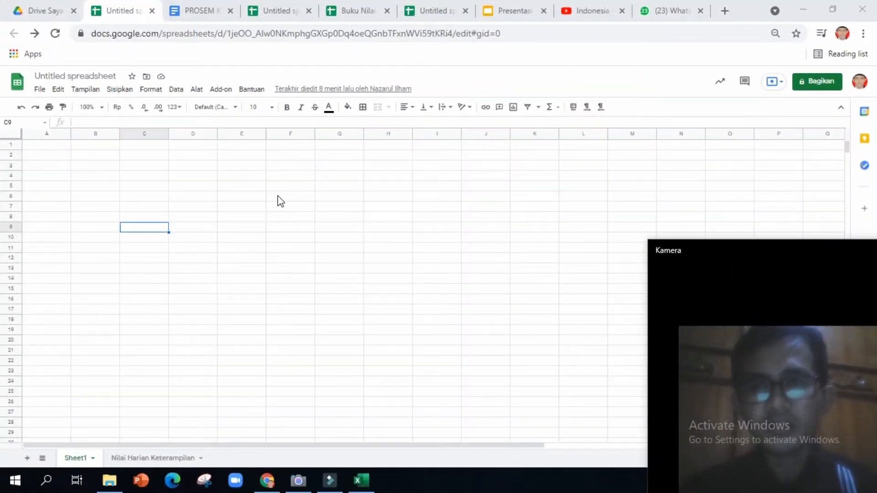
{"action": "left_click", "coordinate": [107, 75]}
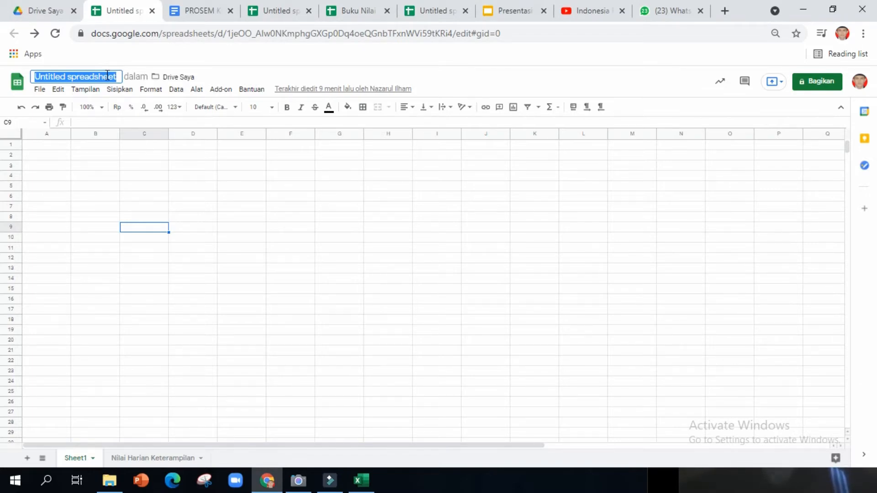
{"action": "type", "text": "Pro"}
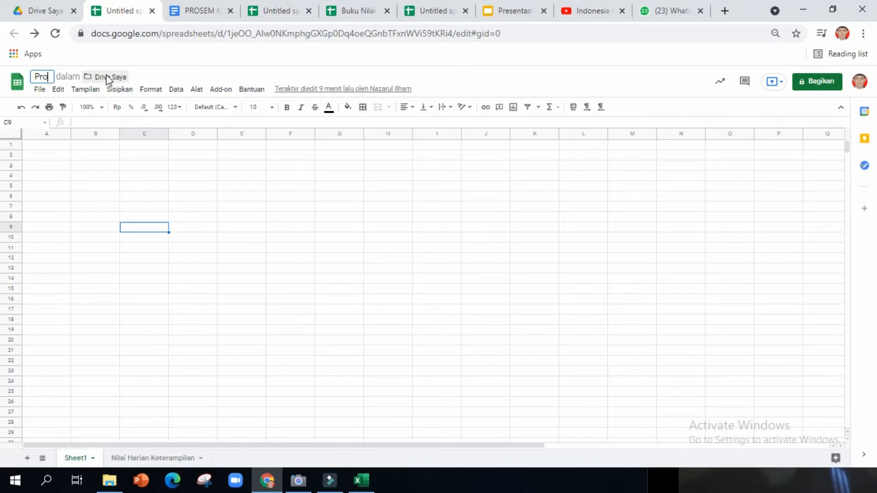
{"action": "type", "text": "gram Semester"}
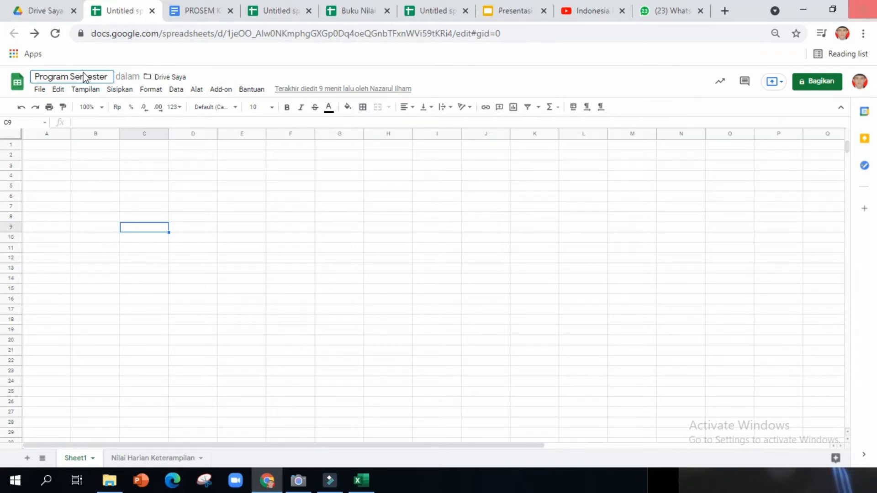
{"action": "left_click", "coordinate": [47, 147]}
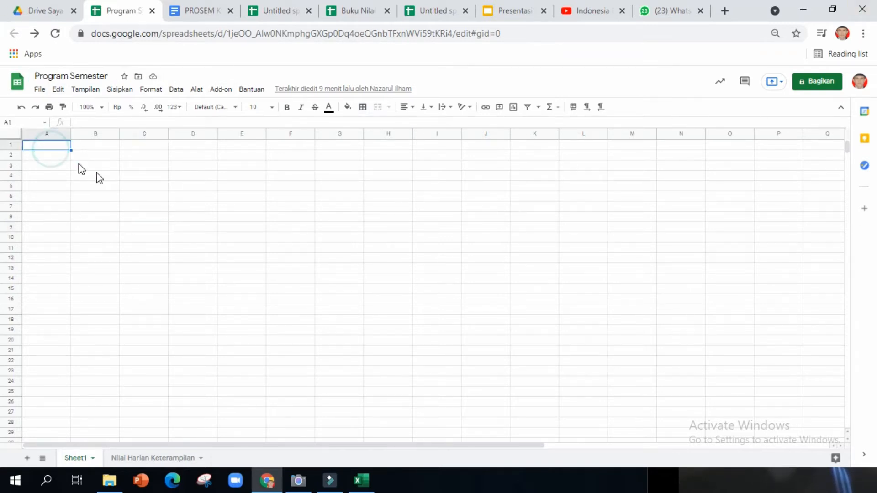
{"action": "left_click", "coordinate": [85, 145]}
{"action": "left_click", "coordinate": [42, 146]}
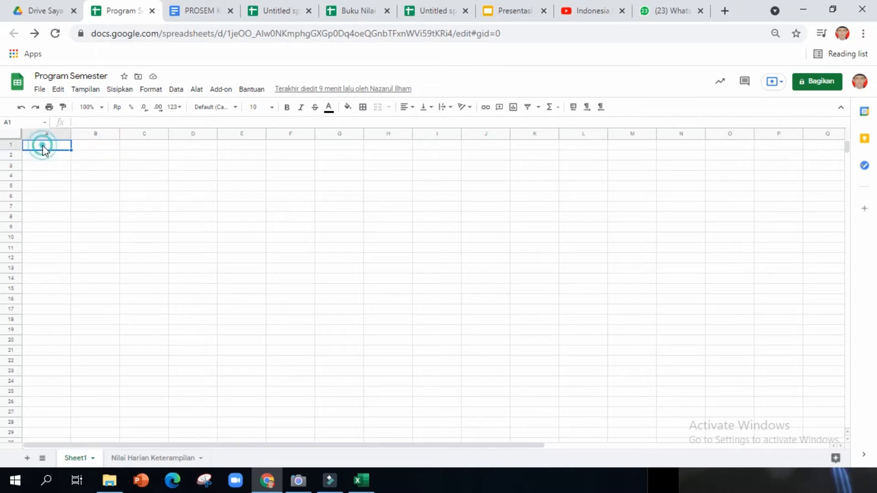
Upload the first Keterampilan Excel workbook from Documents > E Raport for import.
{"action": "left_click", "coordinate": [40, 90]}
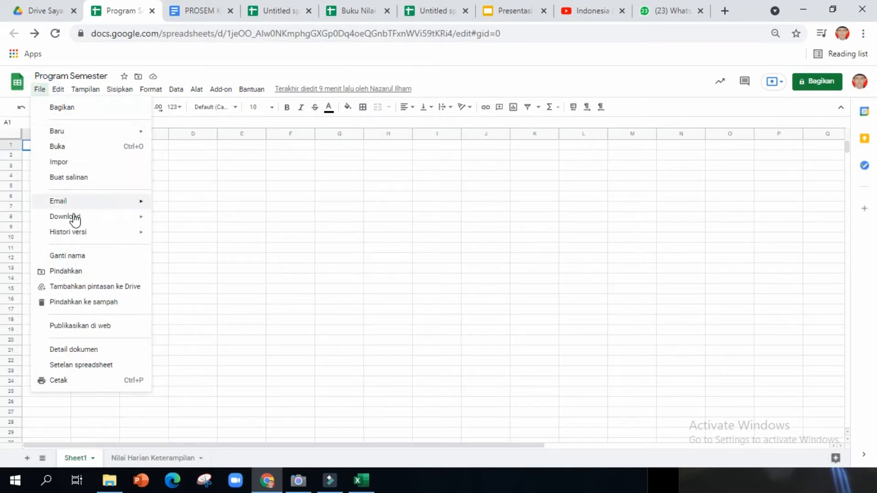
{"action": "left_click", "coordinate": [64, 163]}
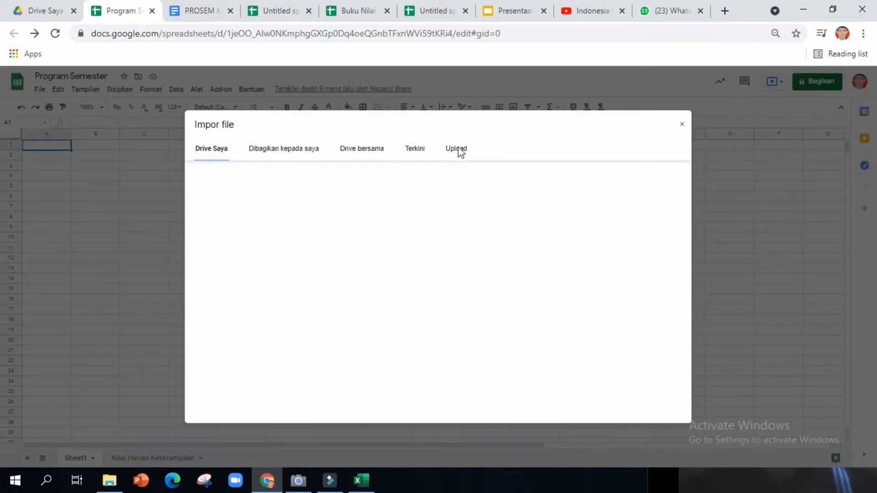
{"action": "left_click", "coordinate": [458, 150]}
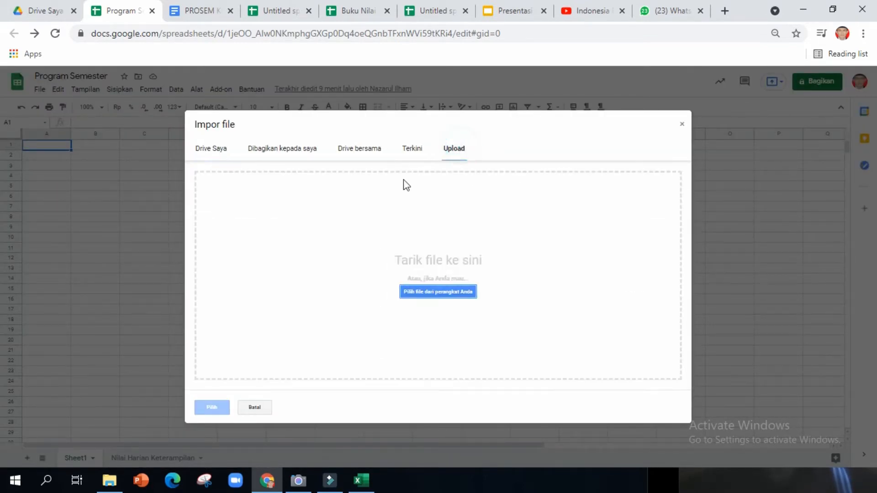
{"action": "left_click", "coordinate": [446, 292]}
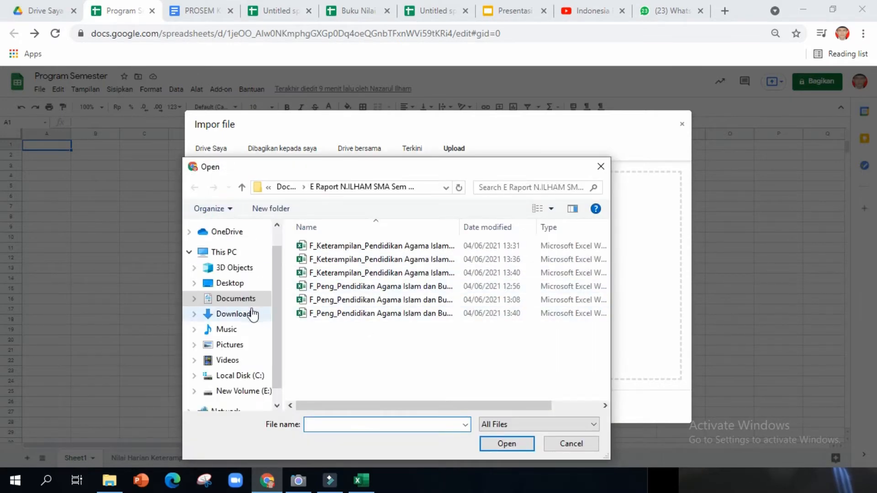
{"action": "left_click", "coordinate": [230, 284]}
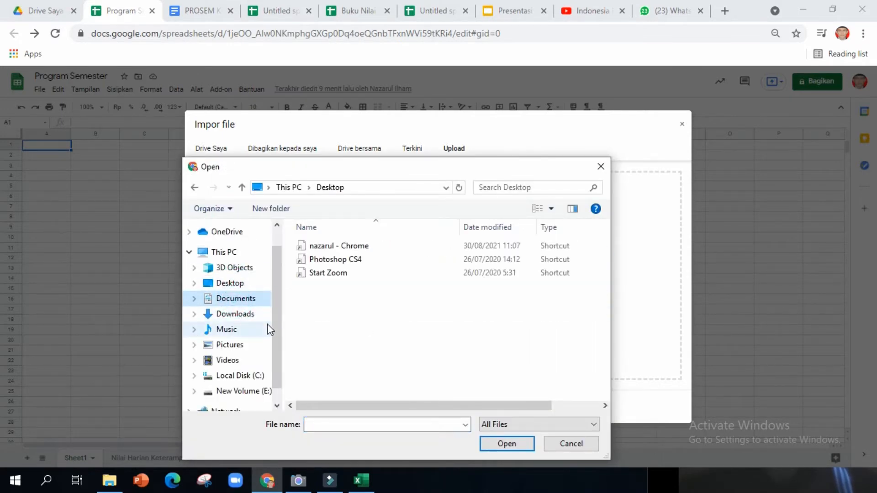
{"action": "left_click", "coordinate": [235, 299]}
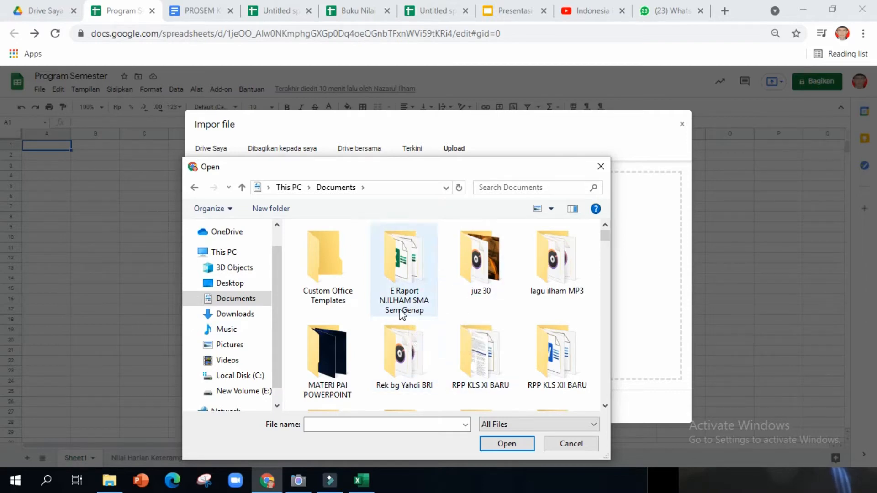
{"action": "scroll", "coordinate": [420, 328], "scroll_direction": "down", "scroll_amount": 2}
{"action": "scroll", "coordinate": [412, 321], "scroll_direction": "up", "scroll_amount": 1}
{"action": "scroll", "coordinate": [412, 325], "scroll_direction": "up", "scroll_amount": 1}
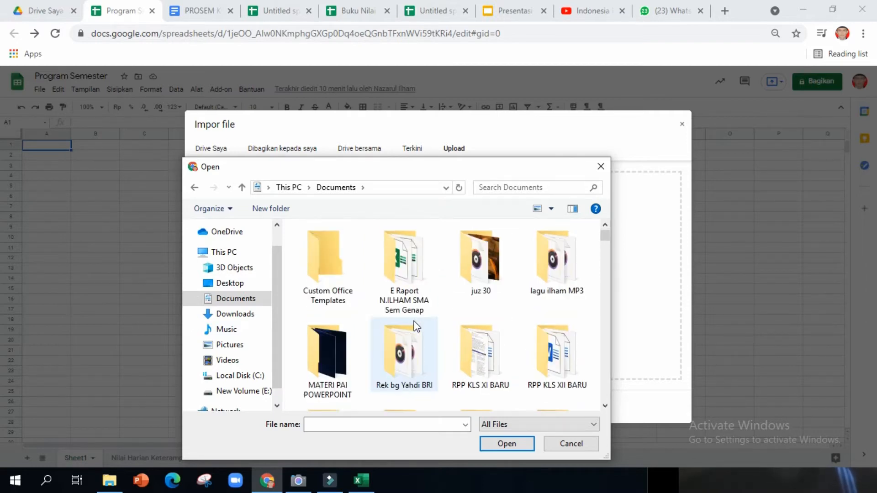
{"action": "scroll", "coordinate": [423, 327], "scroll_direction": "down", "scroll_amount": 5}
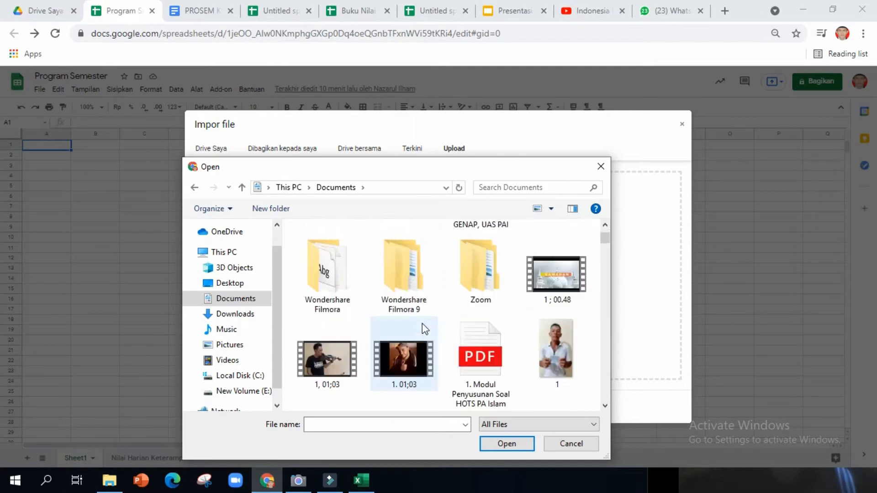
{"action": "scroll", "coordinate": [422, 324], "scroll_direction": "down", "scroll_amount": 2}
{"action": "scroll", "coordinate": [423, 325], "scroll_direction": "up", "scroll_amount": 7}
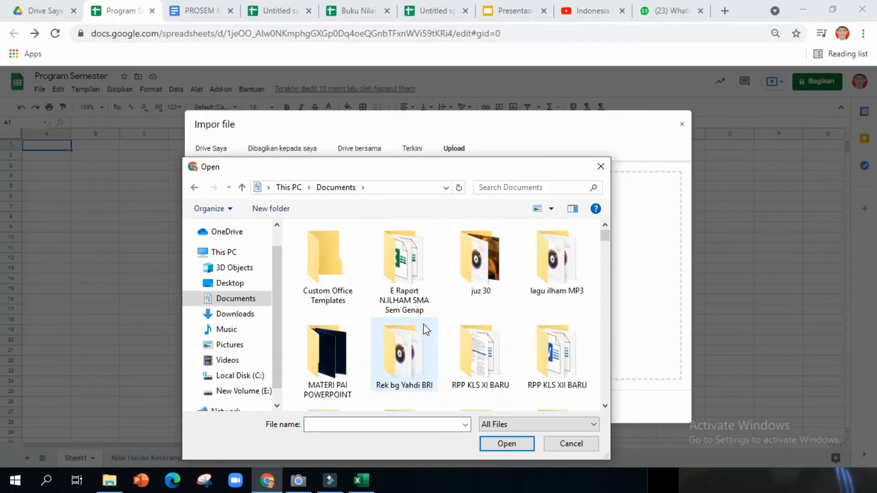
{"action": "double_click", "coordinate": [407, 286]}
{"action": "left_click", "coordinate": [361, 246]}
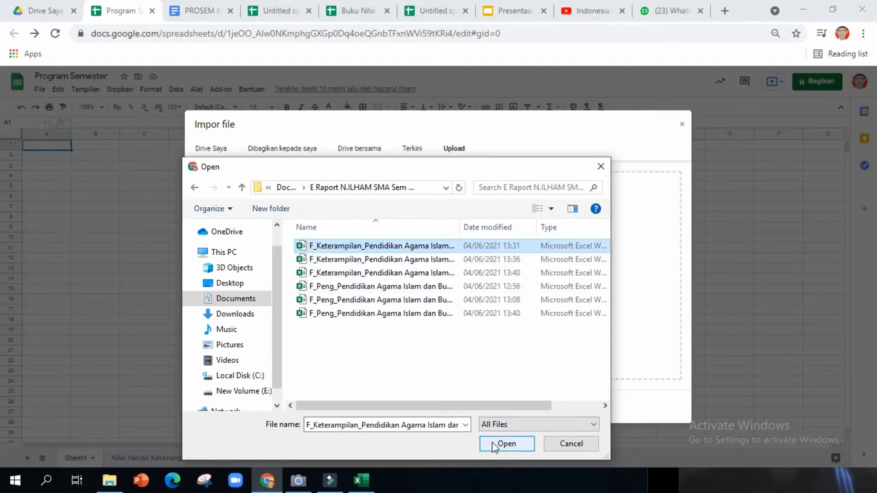
{"action": "left_click", "coordinate": [506, 444]}
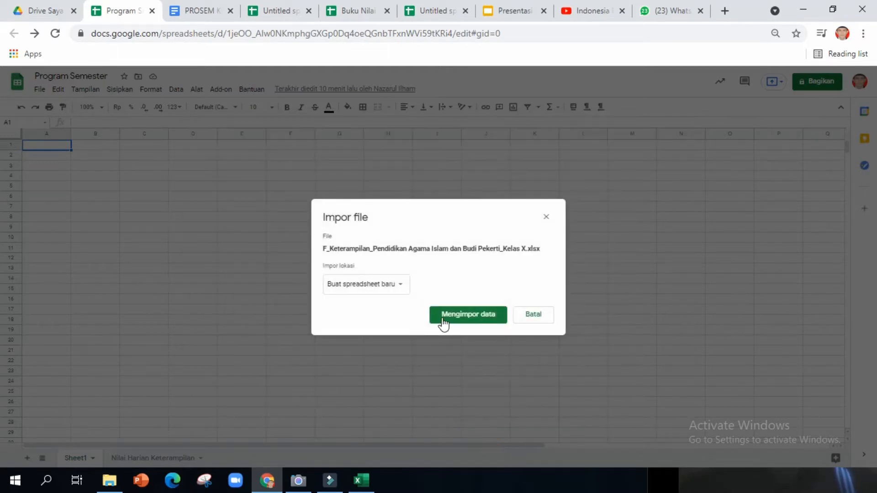
Import the workbook as a new sheet (Sisipkan sheet baru) with its theme included.
{"action": "left_click", "coordinate": [400, 284]}
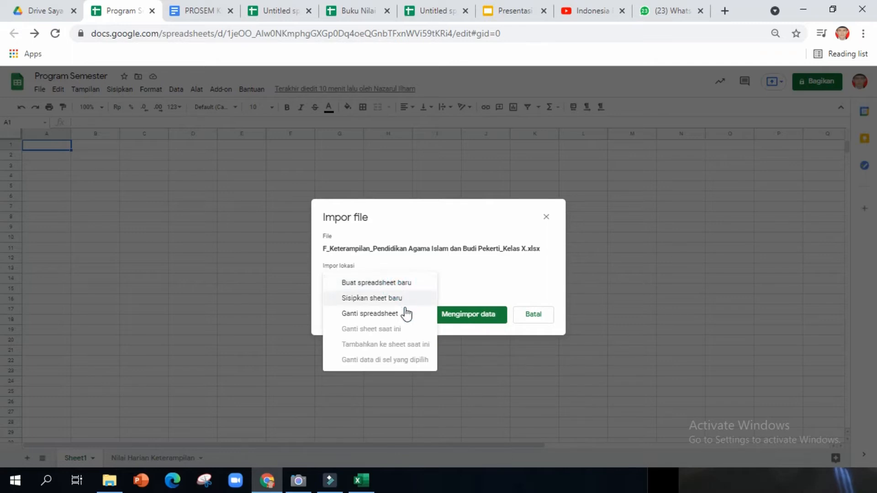
{"action": "left_click", "coordinate": [384, 300]}
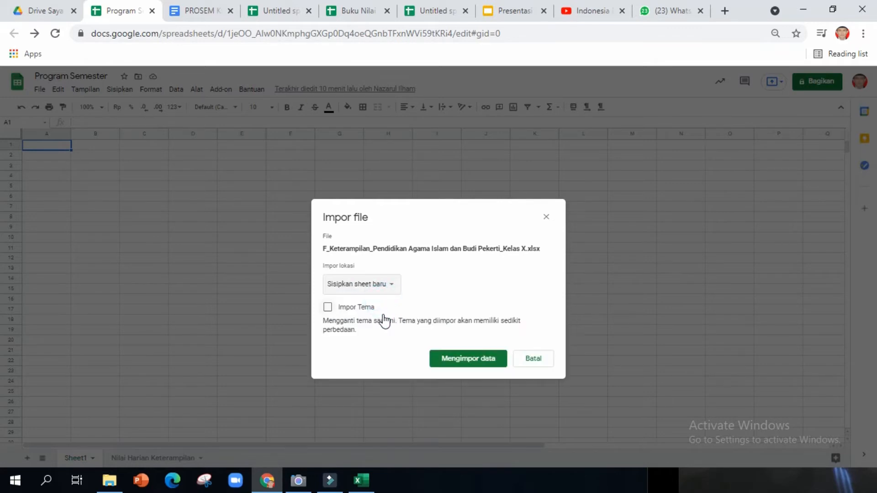
{"action": "left_click", "coordinate": [328, 311]}
{"action": "left_click", "coordinate": [461, 359]}
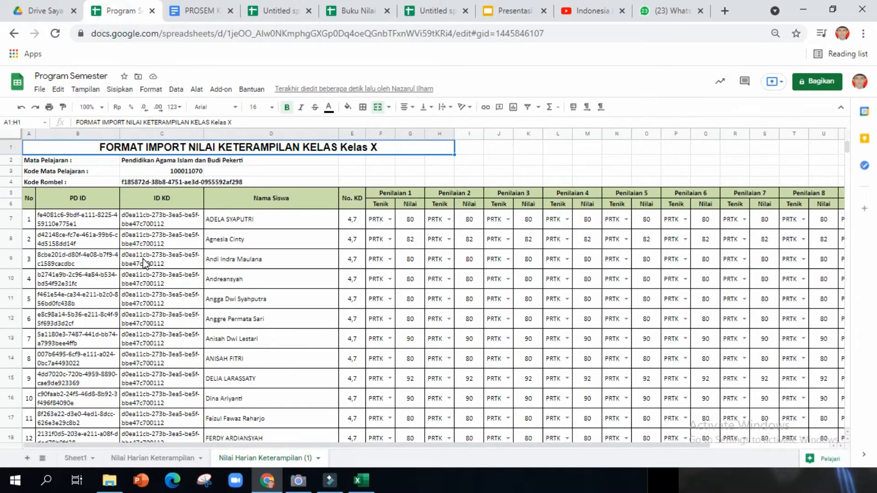
{"action": "left_click", "coordinate": [274, 10]}
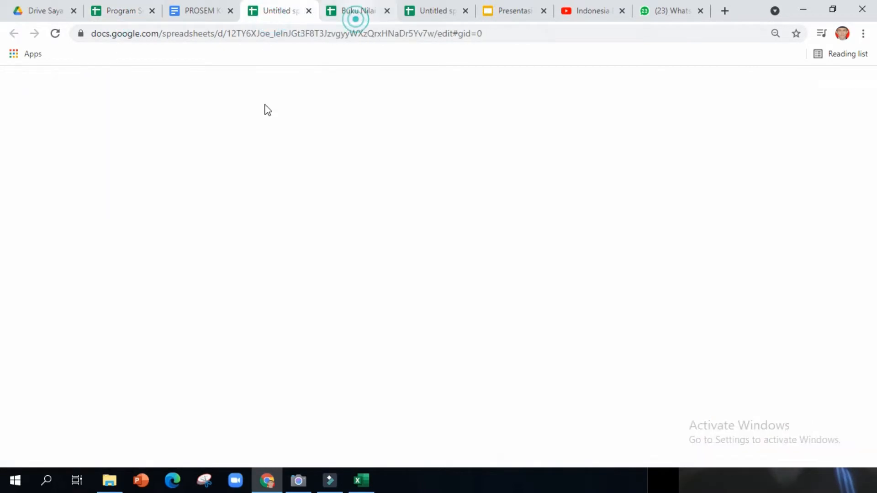
Rename the untitled semester-schedule spreadsheet to 'Program Semester'.
{"action": "left_click", "coordinate": [354, 11]}
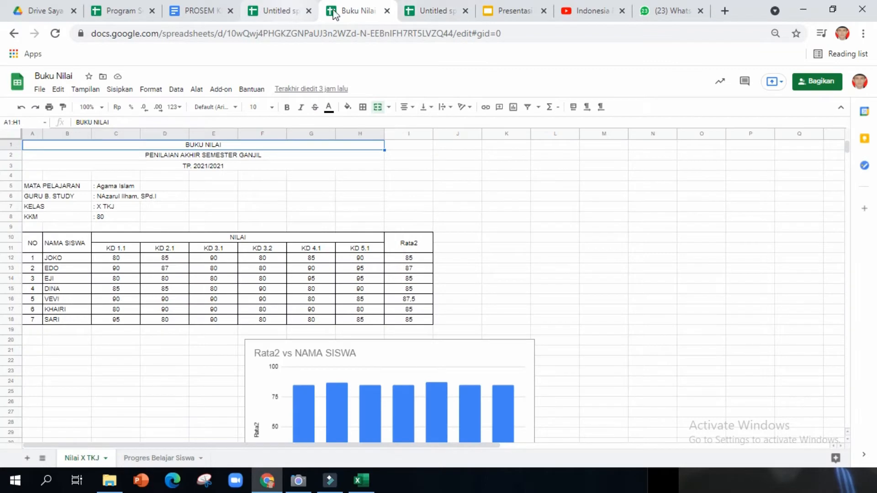
{"action": "left_click", "coordinate": [291, 12]}
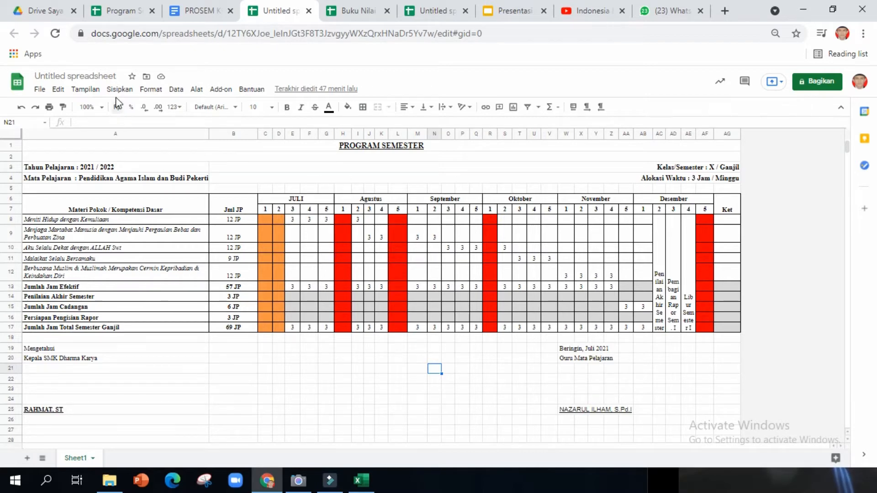
{"action": "left_click", "coordinate": [100, 76]}
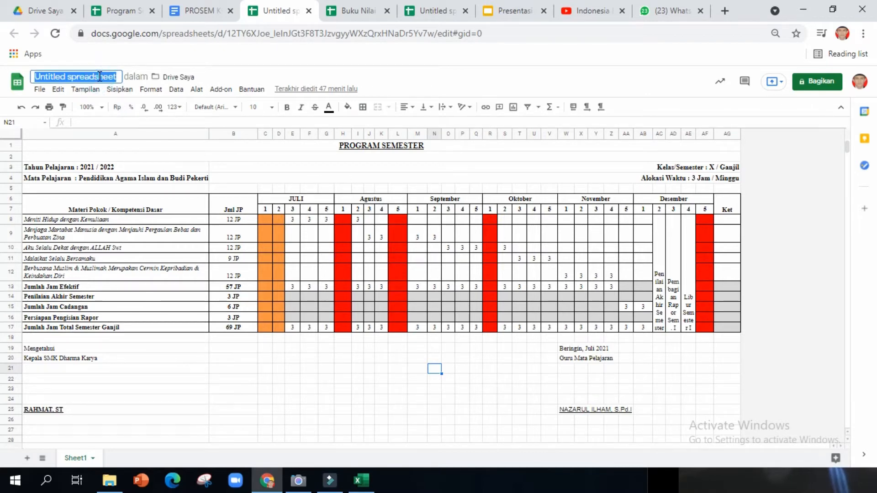
{"action": "type", "text": "Program Semester"}
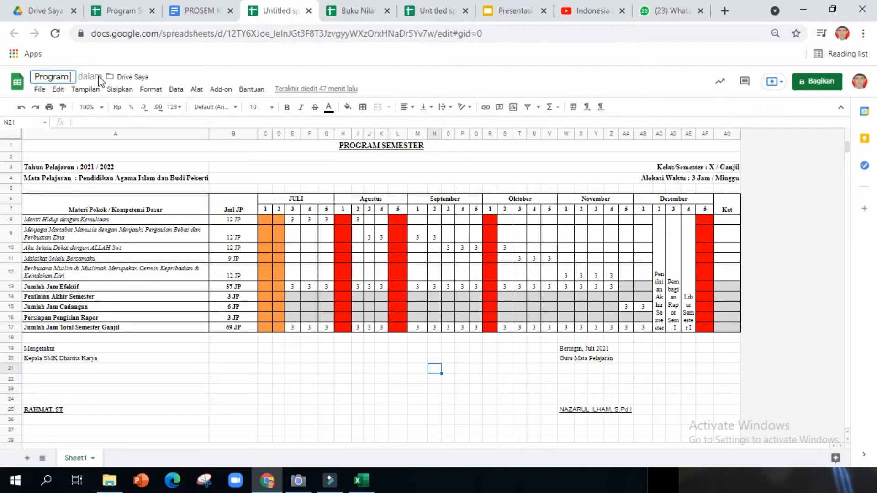
{"action": "left_click", "coordinate": [343, 378]}
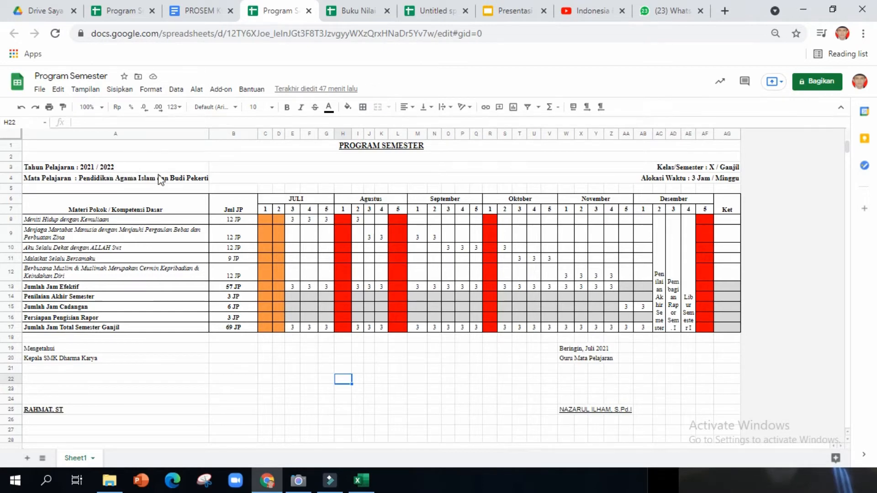
{"action": "scroll", "coordinate": [332, 372], "scroll_direction": "down", "scroll_amount": 1}
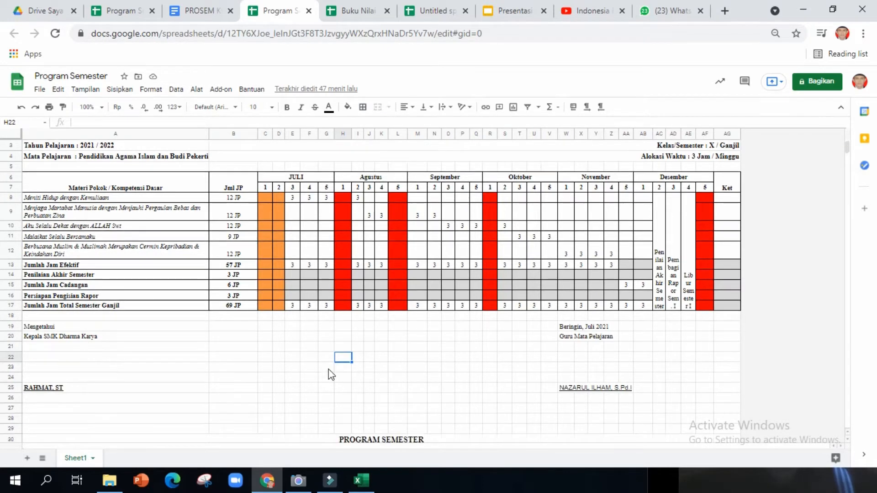
{"action": "scroll", "coordinate": [219, 396], "scroll_direction": "up", "scroll_amount": 1}
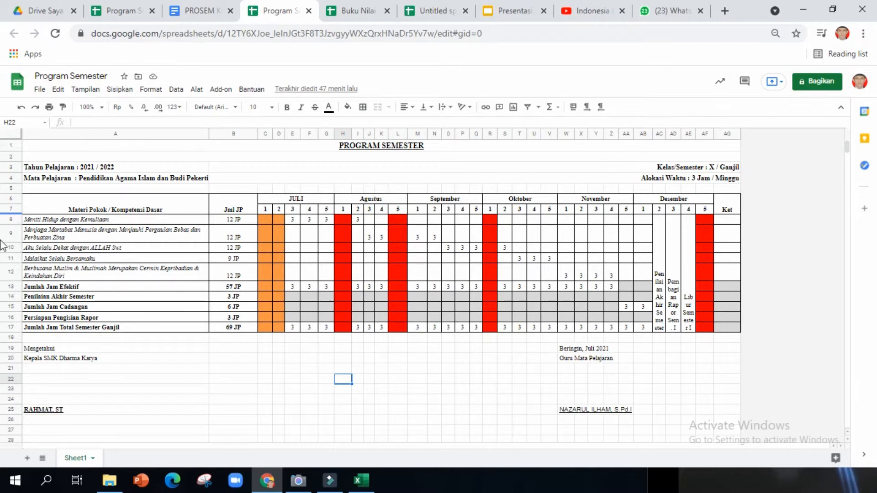
Share Program Semester with the first suggested contact as Editor, despite the outside-organisation warning.
{"action": "left_click", "coordinate": [817, 82]}
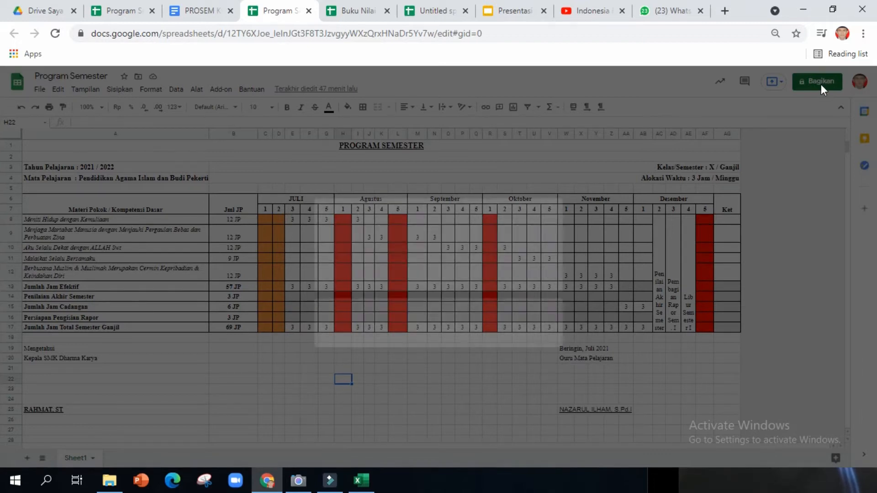
{"action": "left_click", "coordinate": [370, 220]}
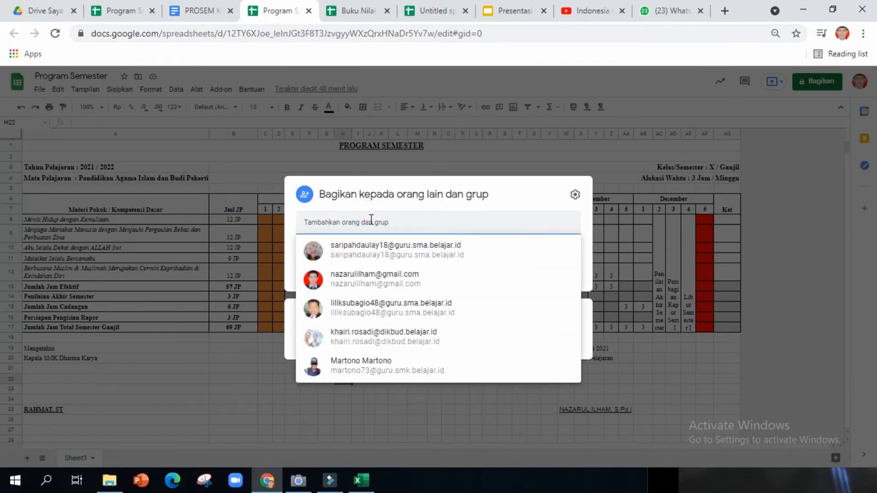
{"action": "left_click", "coordinate": [402, 249]}
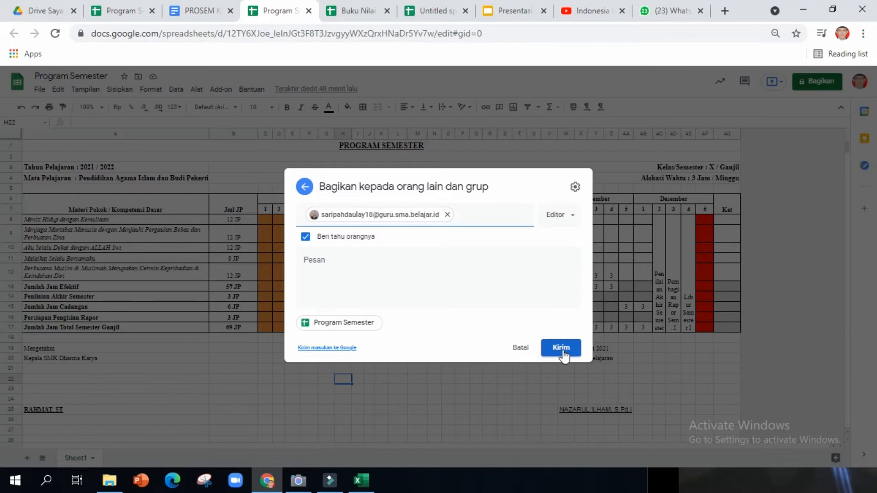
{"action": "left_click", "coordinate": [574, 223]}
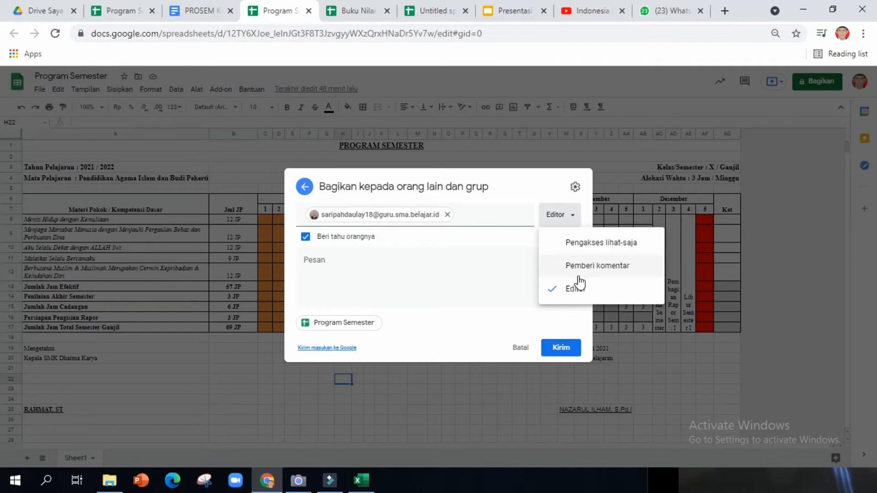
{"action": "left_click", "coordinate": [561, 347]}
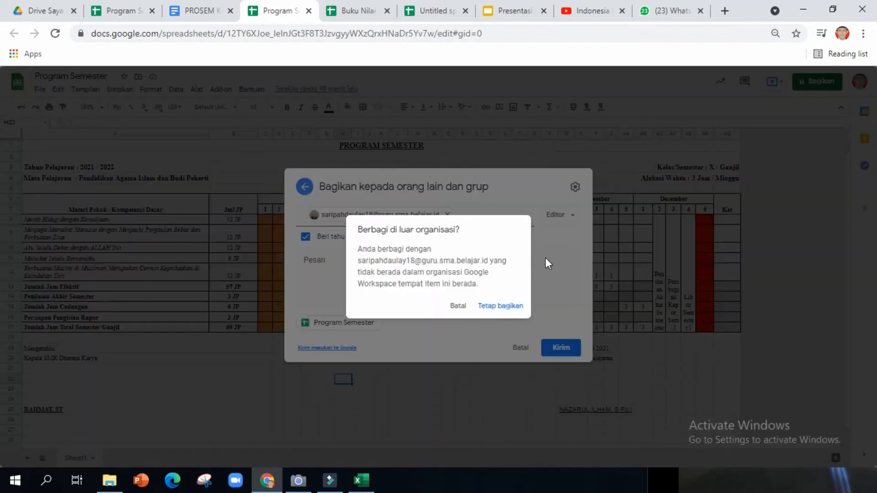
{"action": "left_click", "coordinate": [504, 306]}
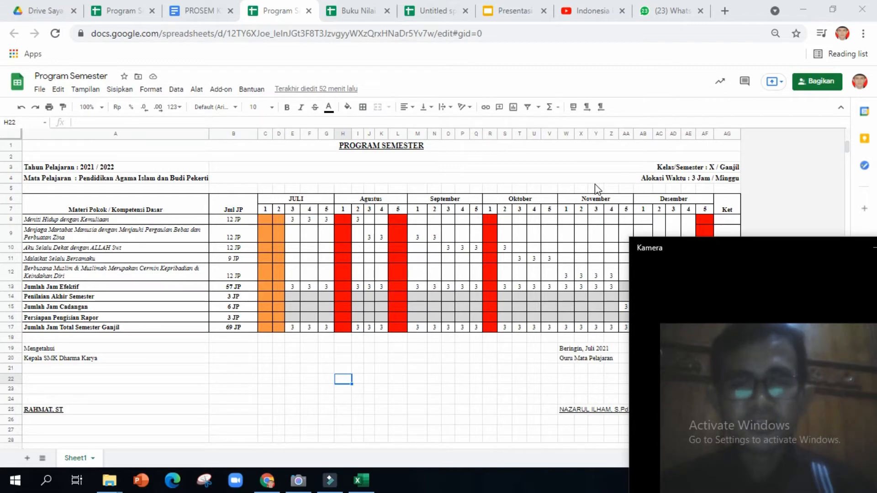
Bring the spreadsheet window back to the front.
{"action": "left_click", "coordinate": [486, 169]}
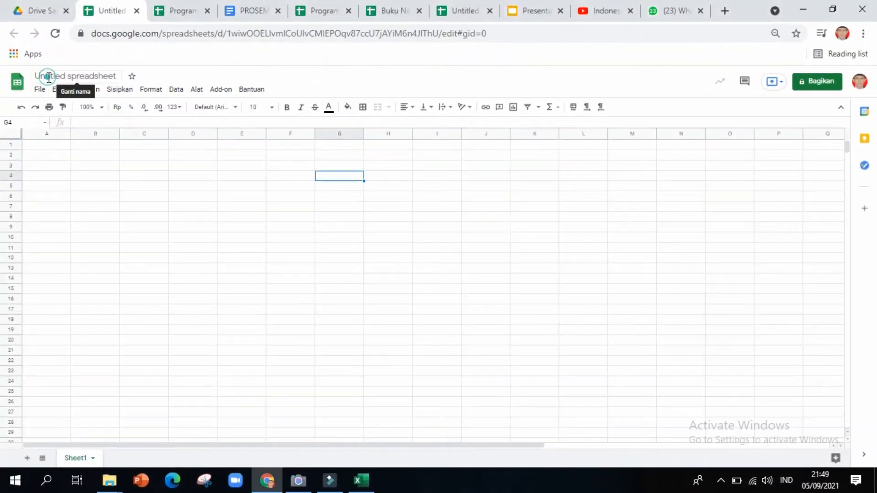
Title the new blank spreadsheet 'Buku Nilai', correcting the capitalisation slip.
{"action": "left_click", "coordinate": [49, 78]}
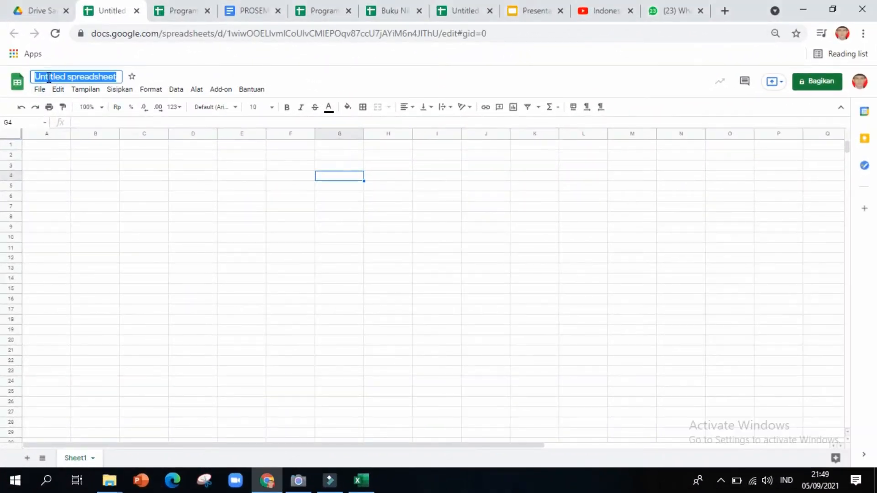
{"action": "type", "text": "BUKU"}
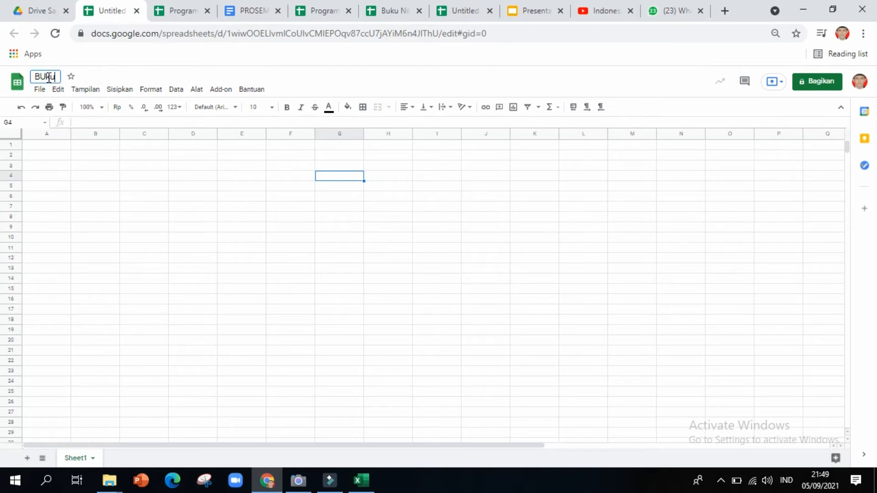
{"action": "key", "text": "BackSpace"}
{"action": "key", "text": "BackSpace"}
{"action": "key", "text": "BackSpace"}
{"action": "type", "text": "uku Nilai"}
{"action": "left_click", "coordinate": [52, 144]}
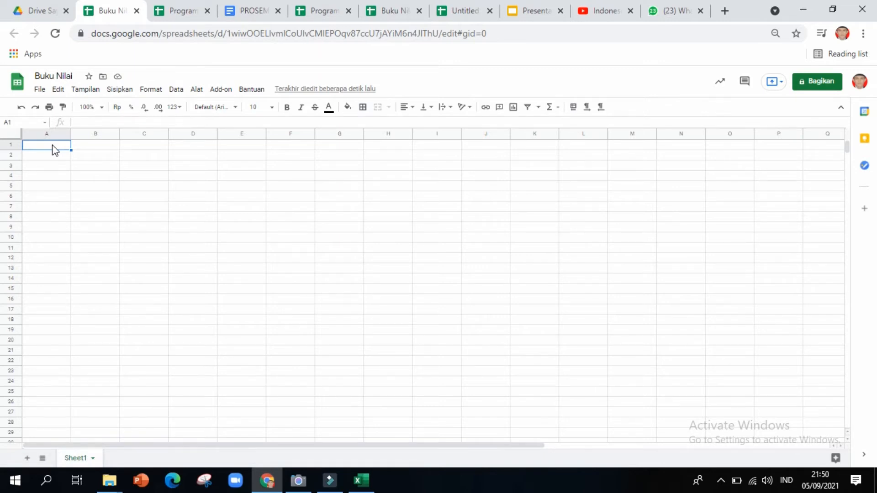
Enter 'Buku Nilai' in A1 and 'Semester Ganjil TP. 2021/2022' in A2.
{"action": "type", "text": "B"}
{"action": "key", "text": "BackSpace"}
{"action": "type", "text": "BUK"}
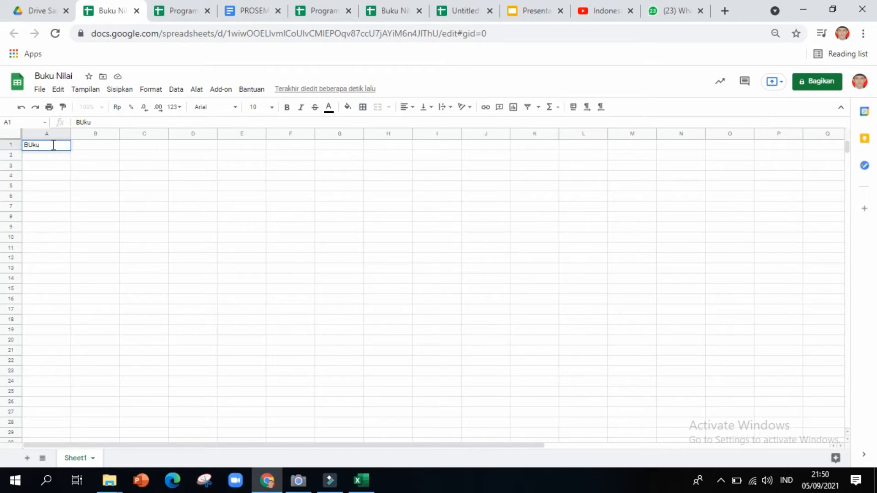
{"action": "key", "text": "BackSpace"}
{"action": "type", "text": "uku Nilai"}
{"action": "key", "text": "Return"}
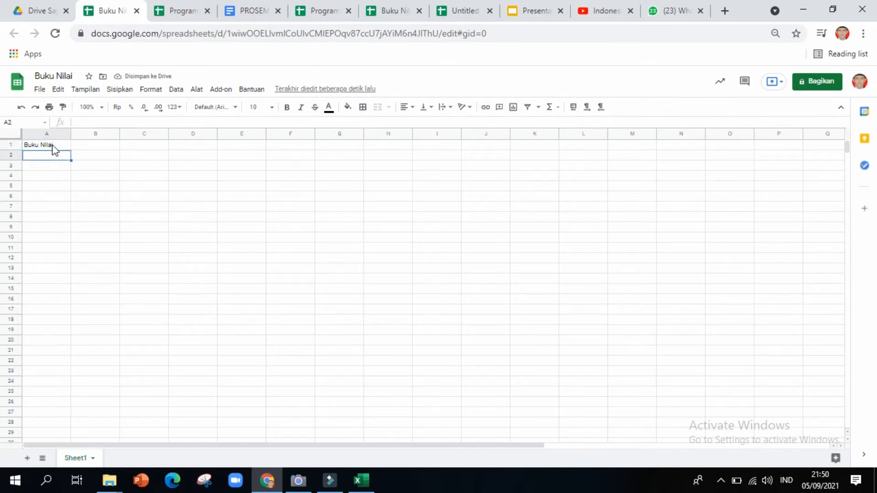
{"action": "type", "text": "Semes"}
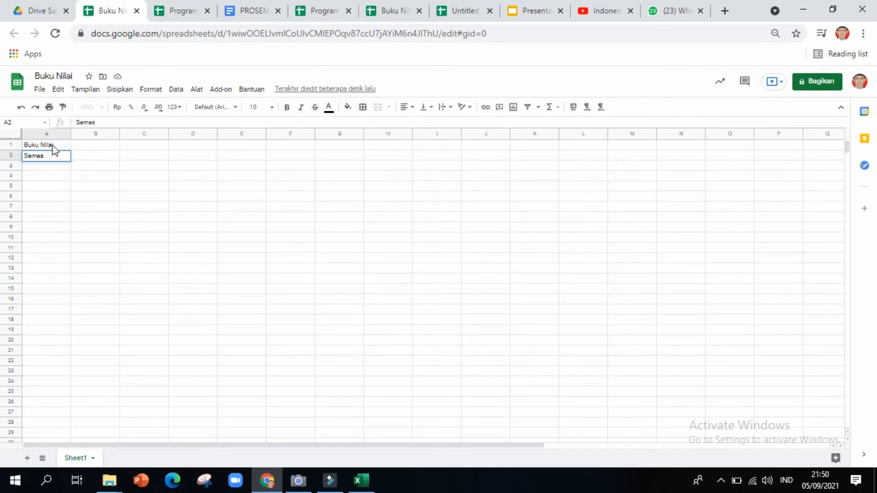
{"action": "type", "text": "ter Ganjil TP"}
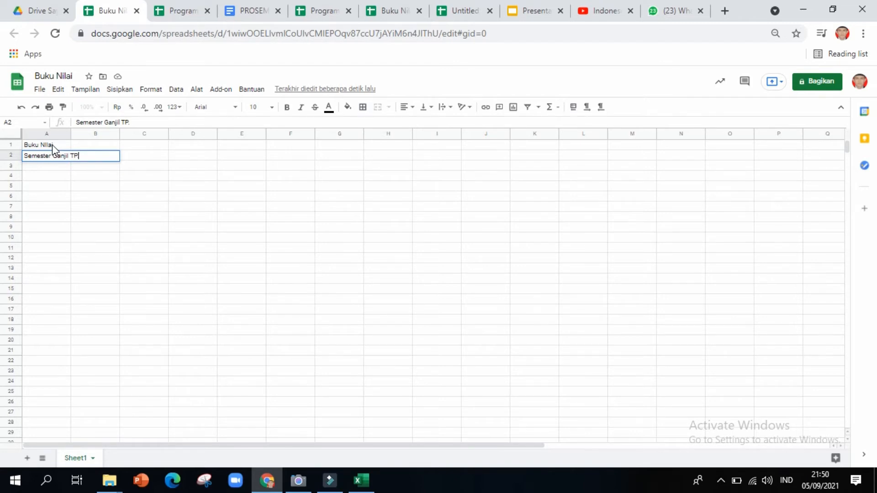
{"action": "type", "text": ". 2021/2022"}
{"action": "key", "text": "Return"}
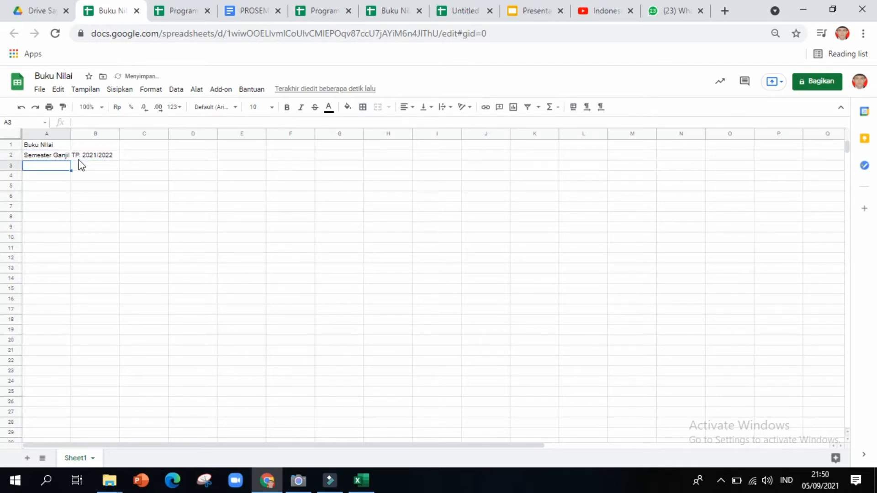
{"action": "key", "text": "Return"}
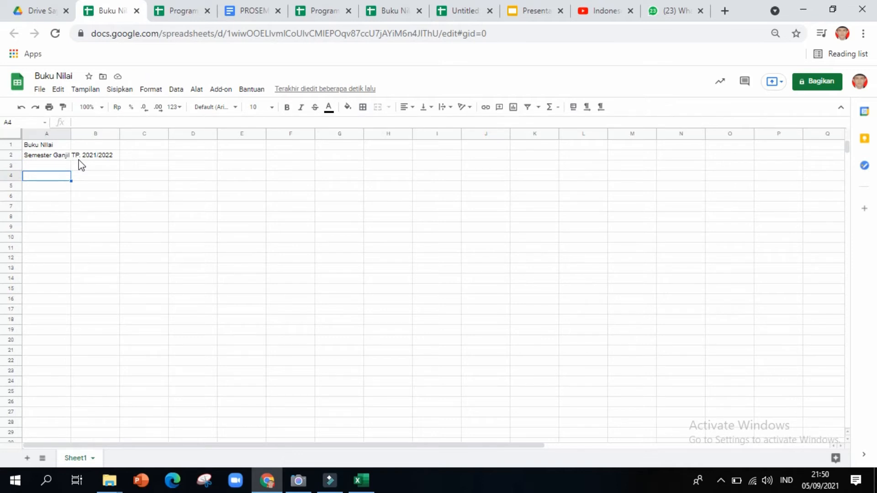
Add the labels Mata pelajaran, Guru B. Studi and Kelas in A4:A6.
{"action": "type", "text": "MA"}
{"action": "type", "text": "ata"}
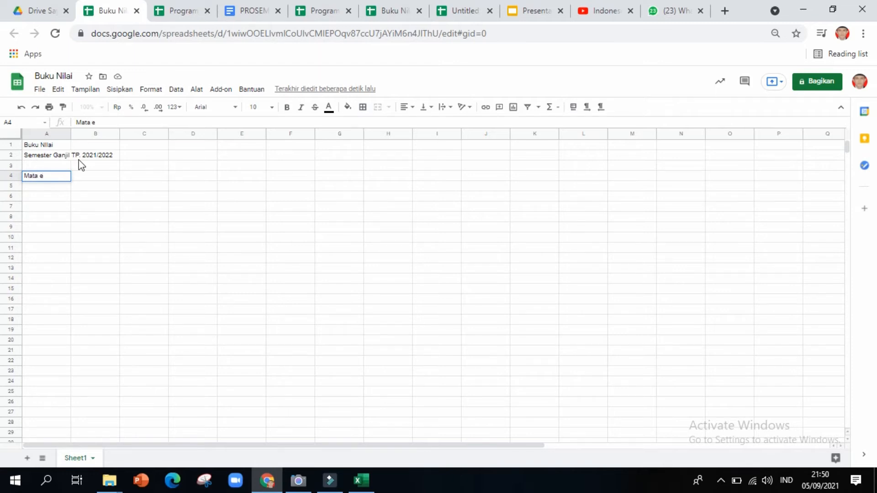
{"action": "type", "text": " pelajaran"}
{"action": "key", "text": "Return"}
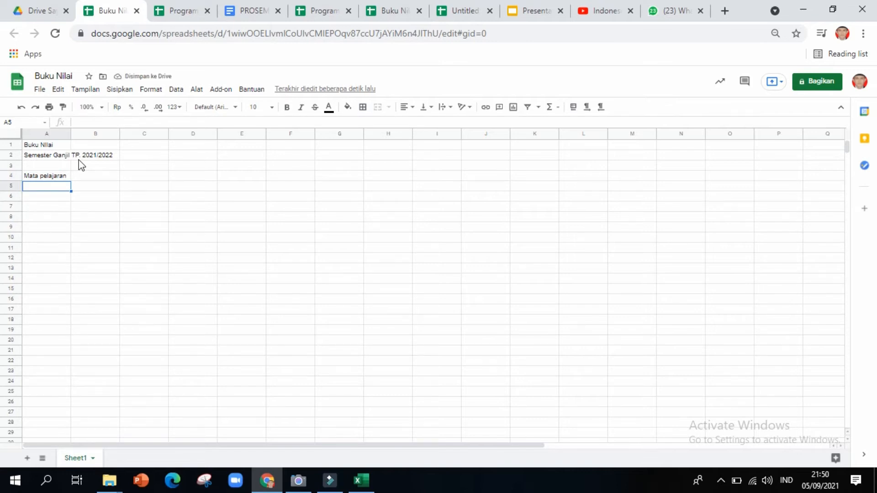
{"action": "type", "text": "Guru"}
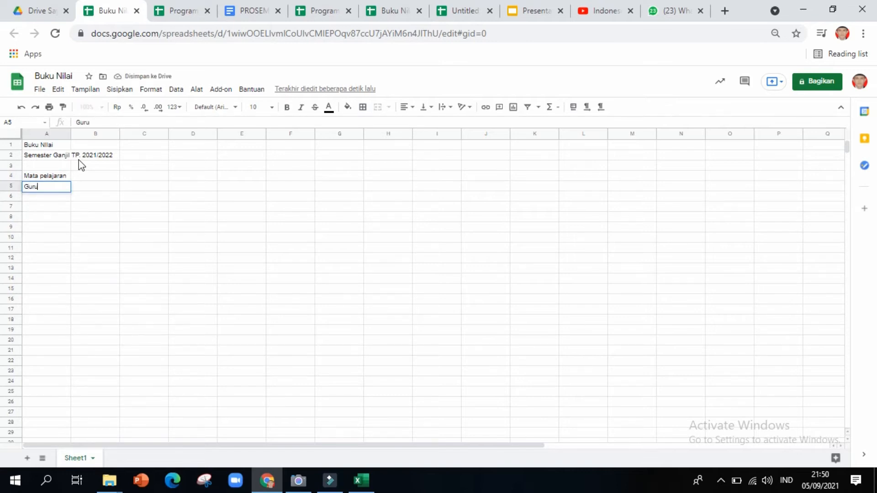
{"action": "type", "text": " B. Studi"}
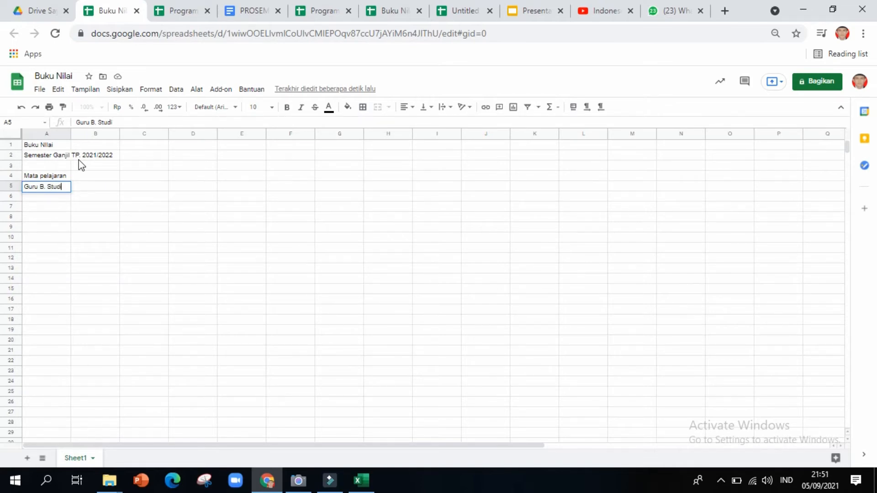
{"action": "key", "text": "Return"}
{"action": "type", "text": "Kelas"}
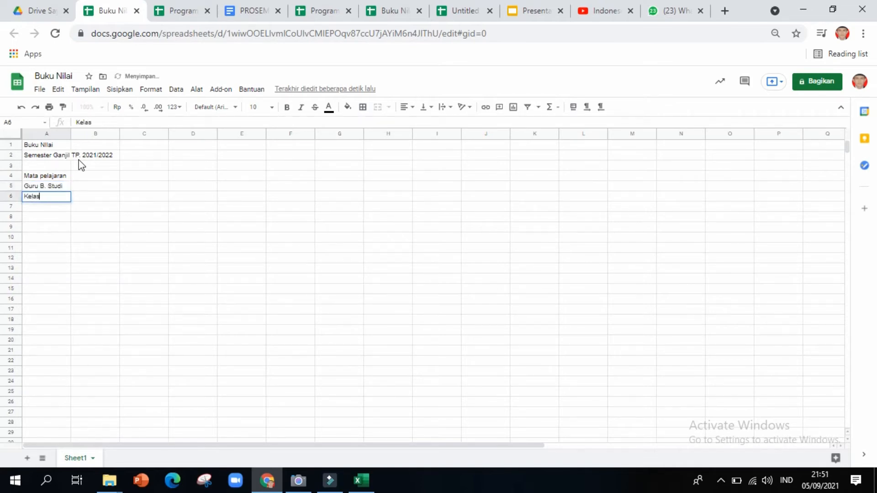
{"action": "key", "text": "Return"}
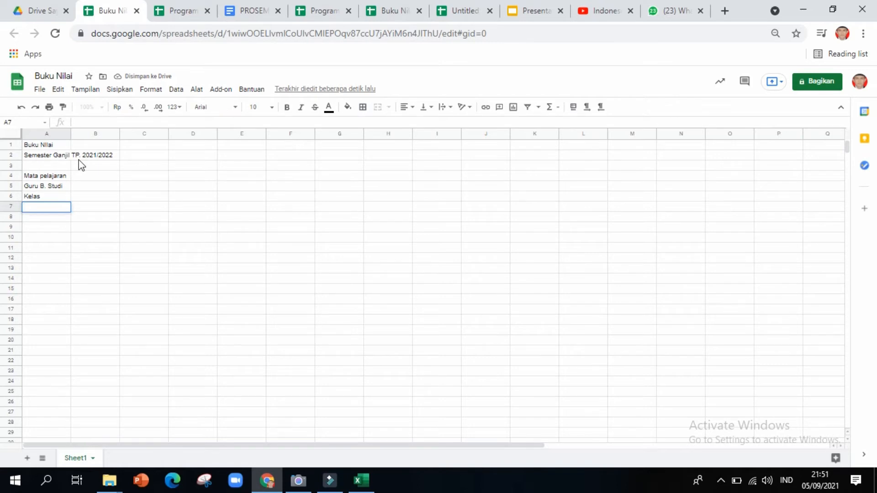
{"action": "key", "text": "Down"}
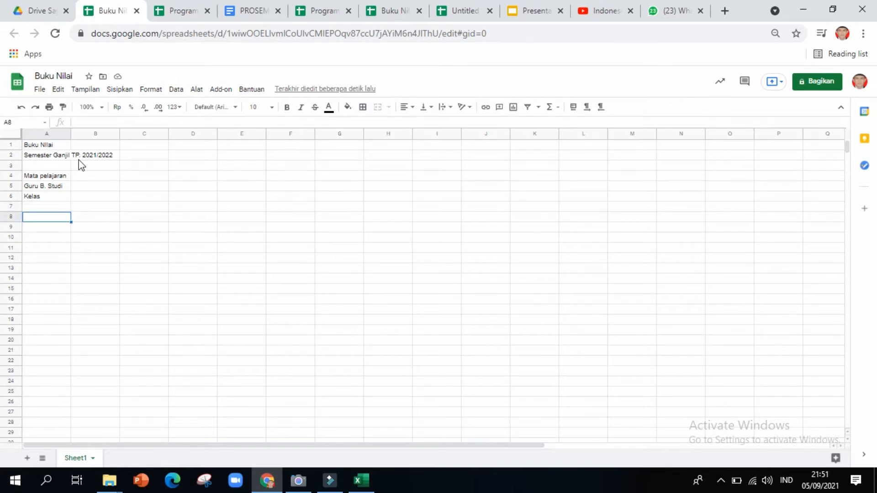
Enter headings No, Nama and Nilai in A8:C8, fixing the C8 typo.
{"action": "type", "text": "No"}
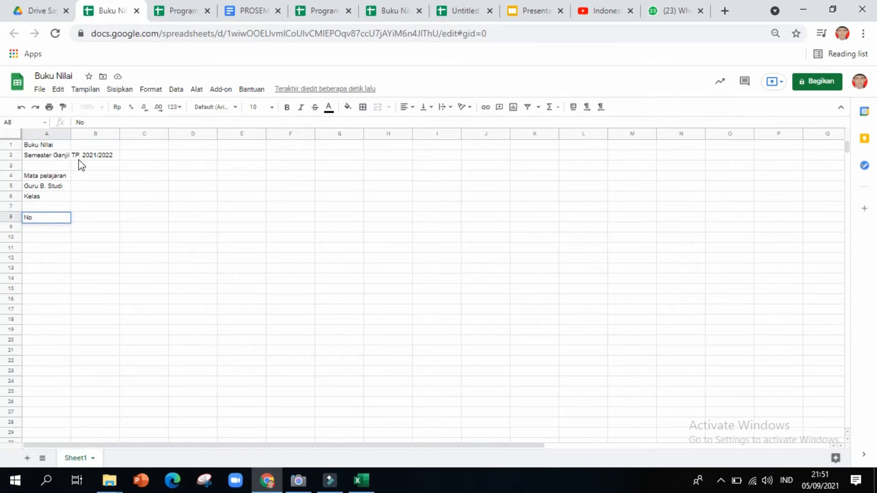
{"action": "key", "text": "Tab"}
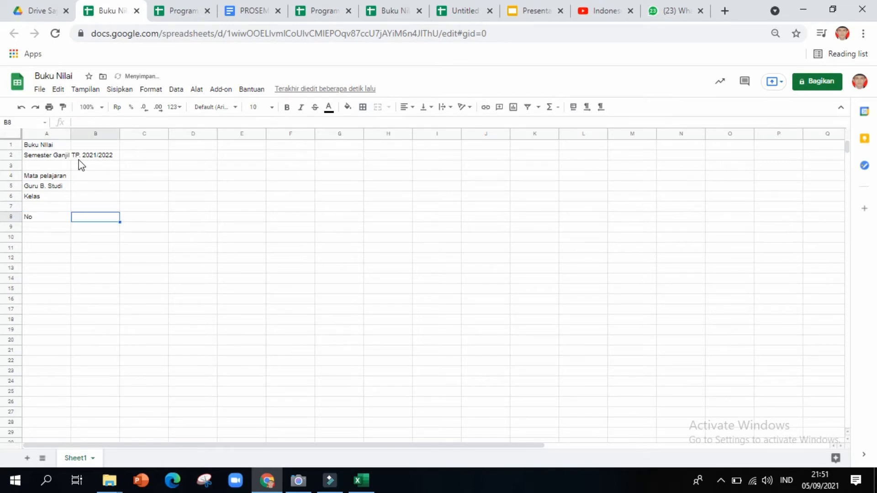
{"action": "type", "text": "Nama"}
{"action": "key", "text": "Tab"}
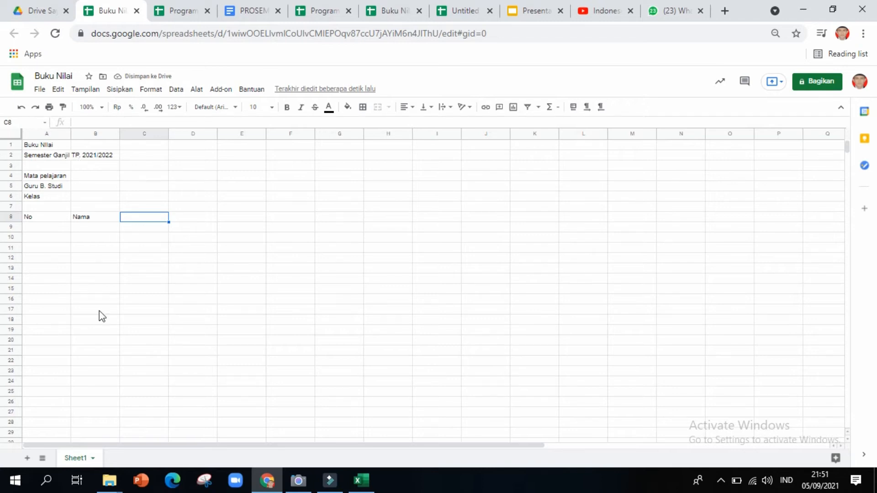
{"action": "type", "text": "Nila"}
{"action": "left_click", "coordinate": [103, 216]}
{"action": "left_click", "coordinate": [139, 217]}
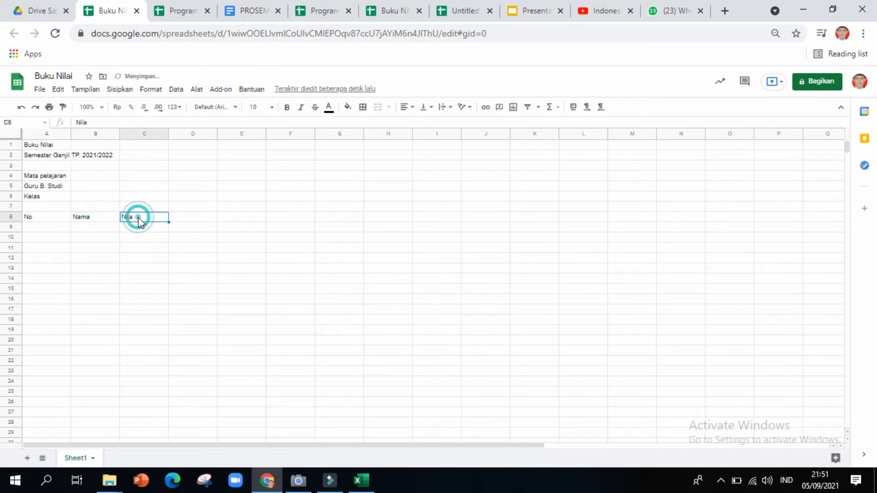
{"action": "double_click", "coordinate": [139, 217]}
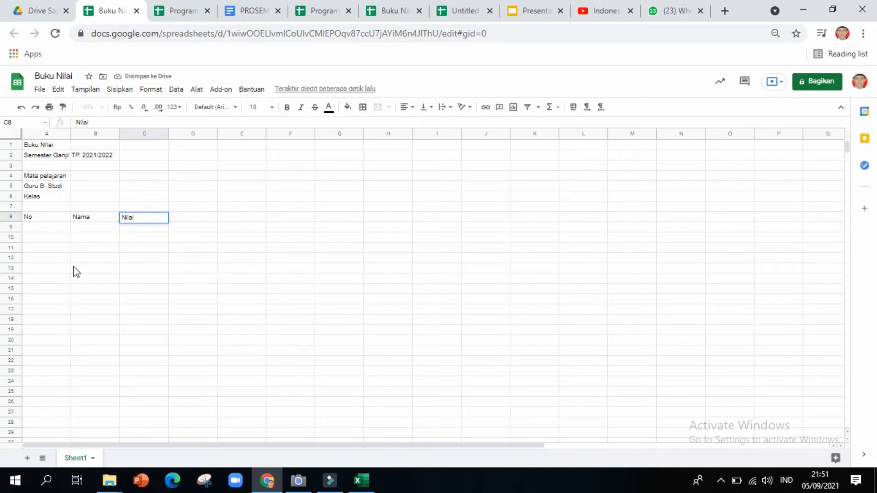
{"action": "left_click", "coordinate": [52, 233]}
{"action": "left_click", "coordinate": [43, 147]}
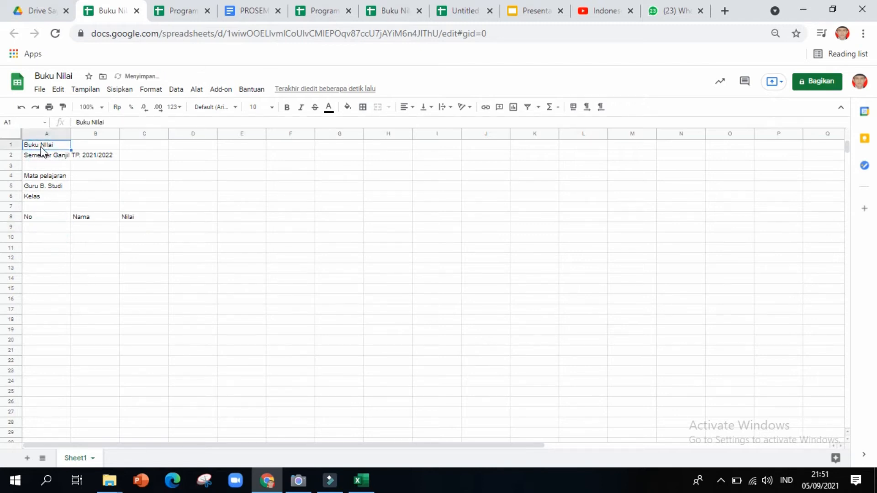
Merge A1:H1 and centre the Buku Nilai title across it.
{"action": "key", "text": "shift+Right"}
{"action": "key", "text": "shift+Right"}
{"action": "key", "text": "shift+Right"}
{"action": "key", "text": "shift+Right"}
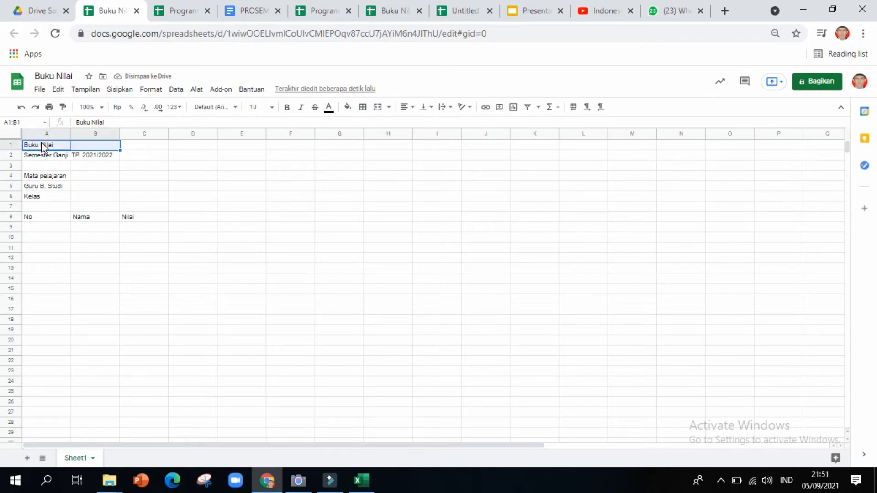
{"action": "key", "text": "shift+Right"}
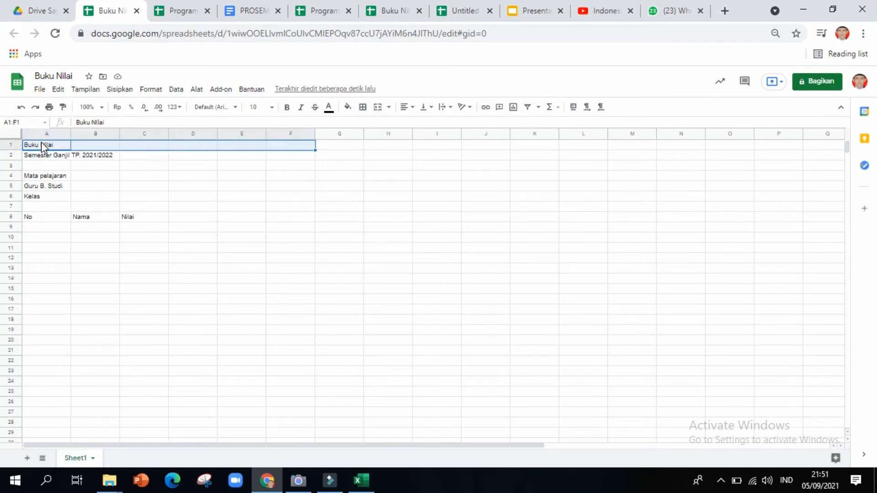
{"action": "key", "text": "shift+Right"}
{"action": "key", "text": "shift+Right"}
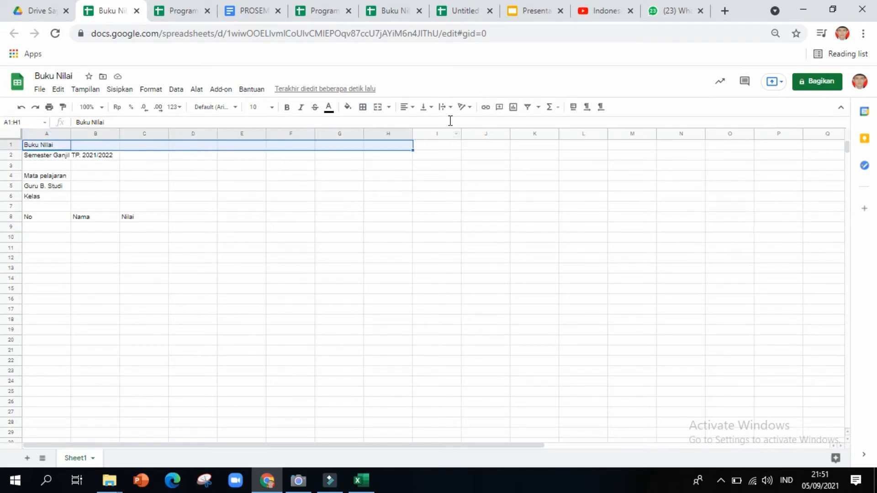
{"action": "left_click", "coordinate": [379, 107]}
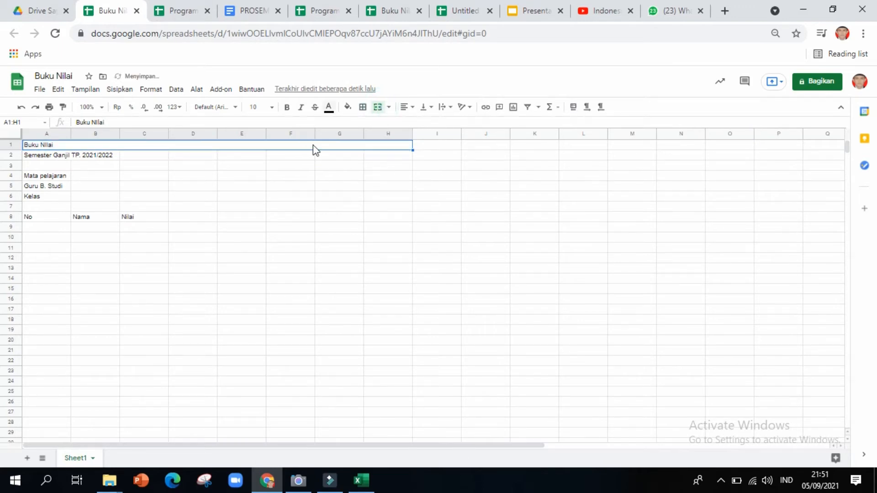
{"action": "left_click", "coordinate": [408, 108]}
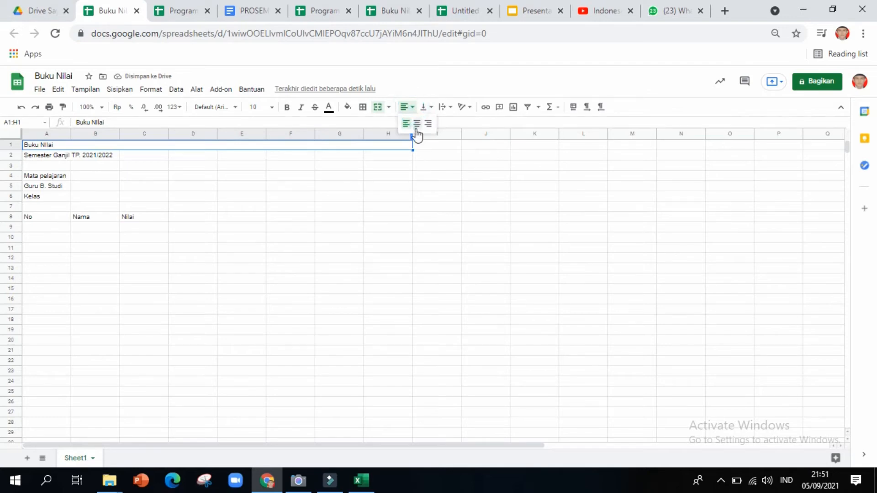
{"action": "left_click", "coordinate": [417, 123]}
Merge A2:H2 and centre the semester line across it.
{"action": "left_click", "coordinate": [69, 157]}
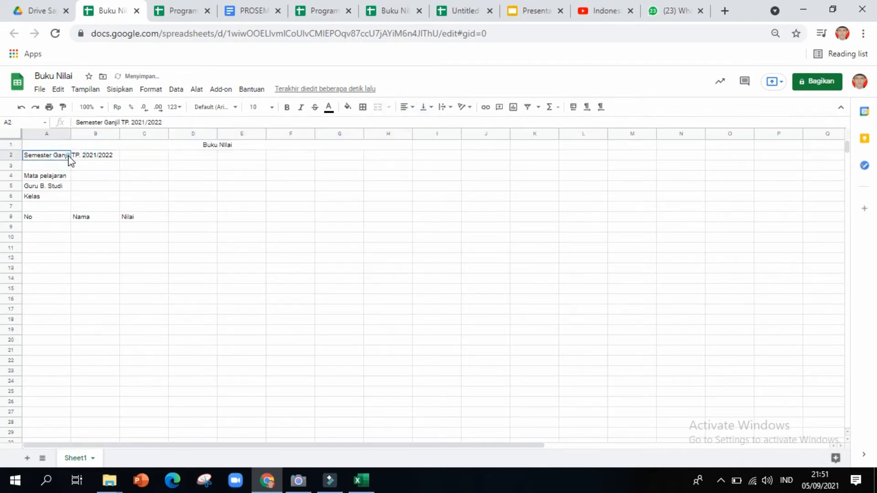
{"action": "key", "text": "shift+Right"}
{"action": "key", "text": "shift+Right"}
{"action": "key", "text": "shift+Right"}
{"action": "key", "text": "shift+Right"}
{"action": "key", "text": "shift+Right"}
{"action": "key", "text": "shift+Right"}
{"action": "key", "text": "shift+Right"}
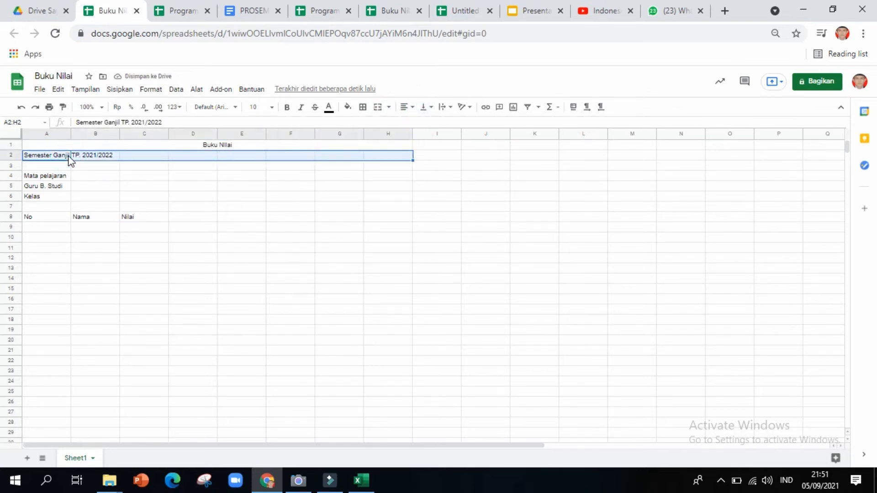
{"action": "left_click", "coordinate": [382, 110]}
{"action": "left_click", "coordinate": [411, 107]}
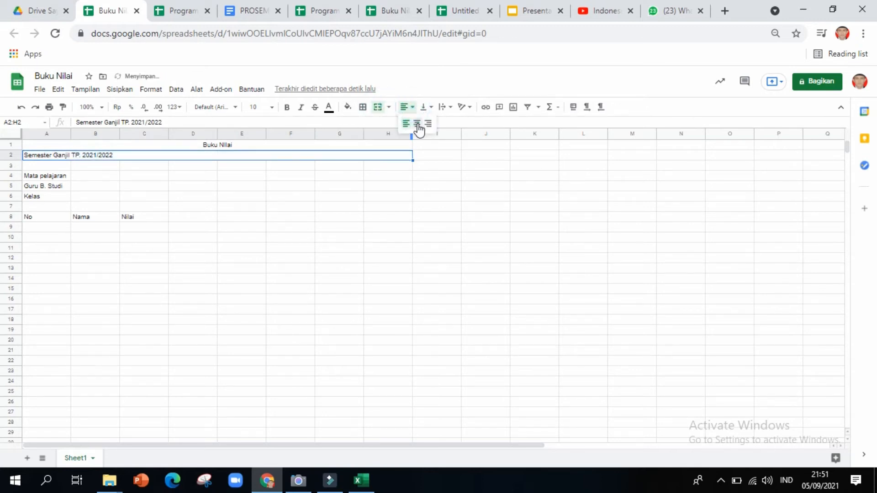
{"action": "left_click", "coordinate": [417, 123]}
{"action": "left_click", "coordinate": [48, 175]}
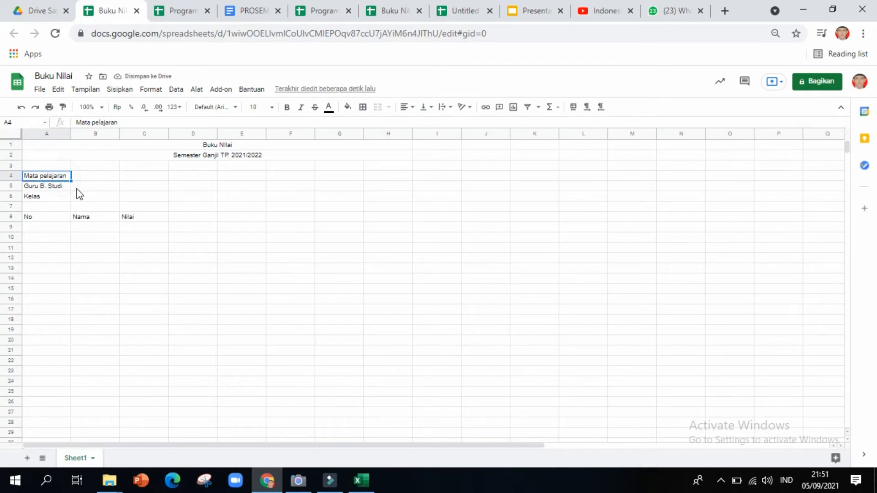
{"action": "left_click", "coordinate": [98, 178]}
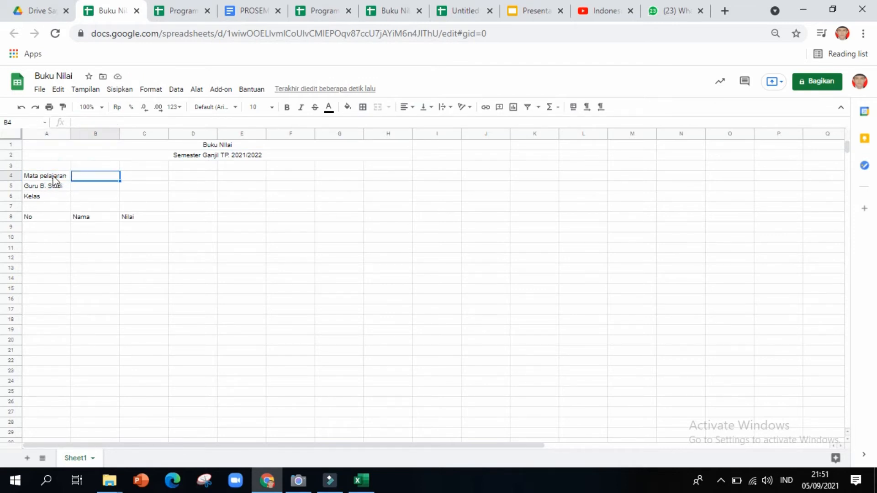
Enter ': Agama Islam' as the subject in B4.
{"action": "left_click", "coordinate": [50, 177]}
{"action": "left_click", "coordinate": [82, 176]}
{"action": "type", "text": ": Agama Islam"}
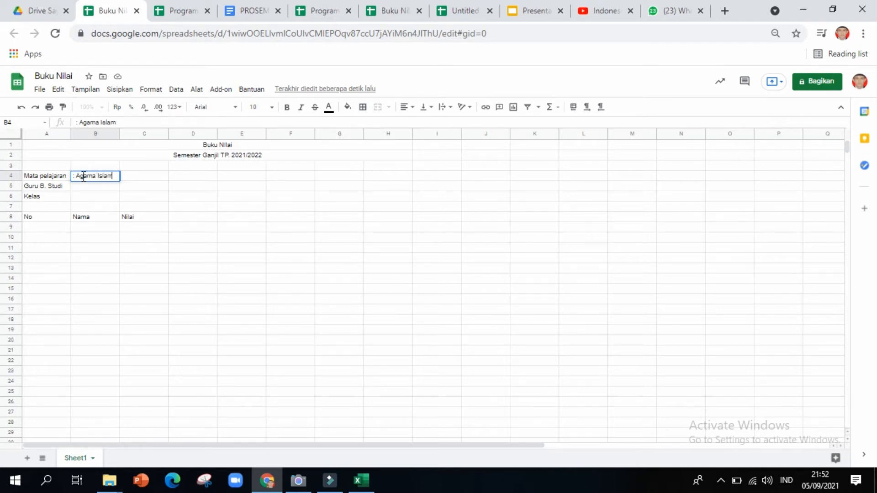
{"action": "left_click", "coordinate": [86, 189]}
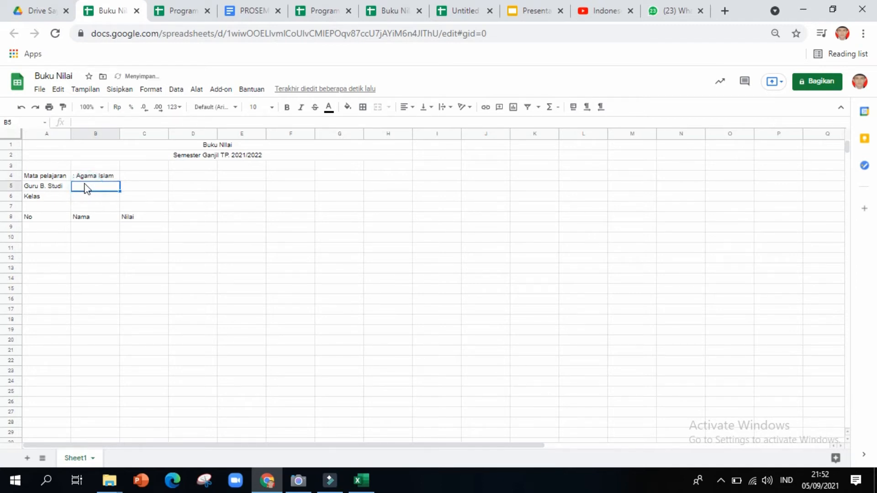
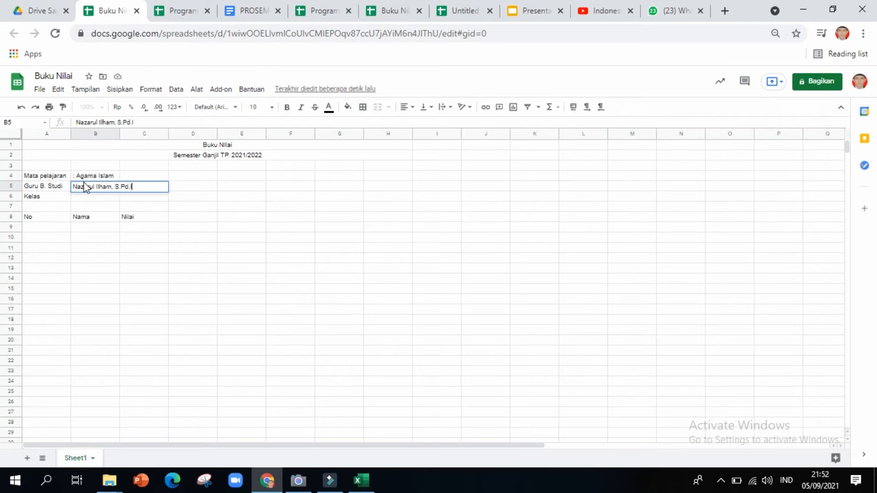
Enter the teacher's name in B5, prefixed with ': '.
{"action": "key", "text": "Return"}
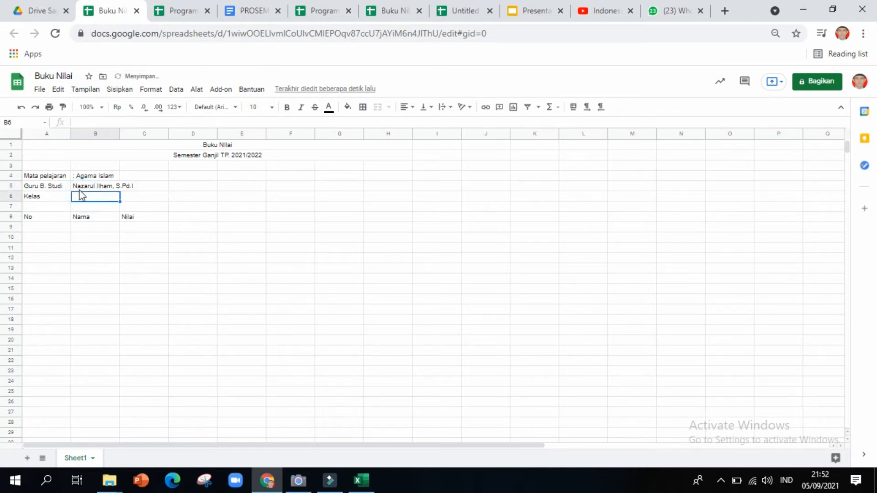
{"action": "double_click", "coordinate": [78, 188]}
{"action": "left_click", "coordinate": [74, 188]}
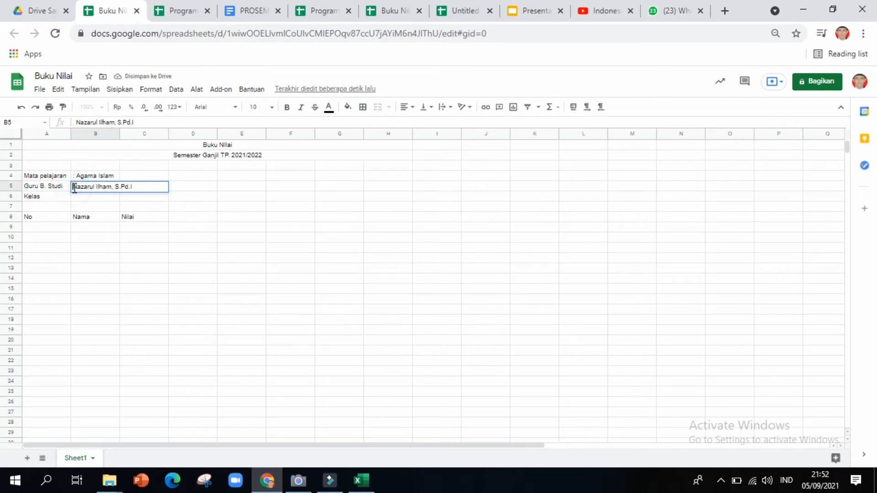
{"action": "type", "text": ":"}
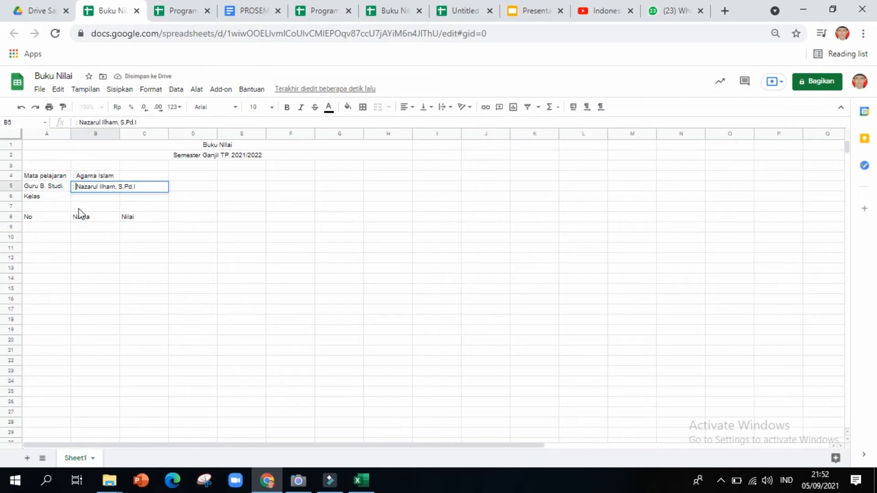
{"action": "left_click", "coordinate": [81, 199]}
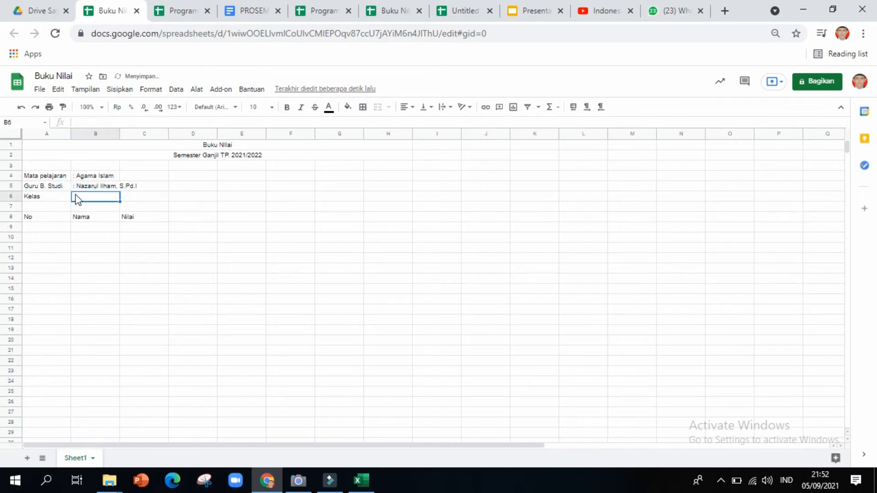
Enter ': X TKJ' as the class in B6.
{"action": "double_click", "coordinate": [77, 197]}
{"action": "type", "text": "TKJ"}
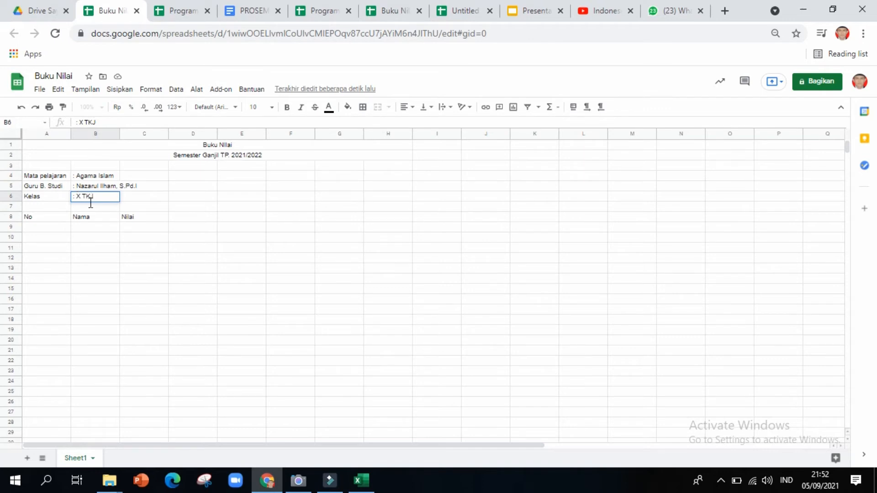
{"action": "left_click", "coordinate": [86, 219]}
Enter 1 and 2 in A9:A10 and fill the No column down to 6 in A14.
{"action": "left_click", "coordinate": [62, 218]}
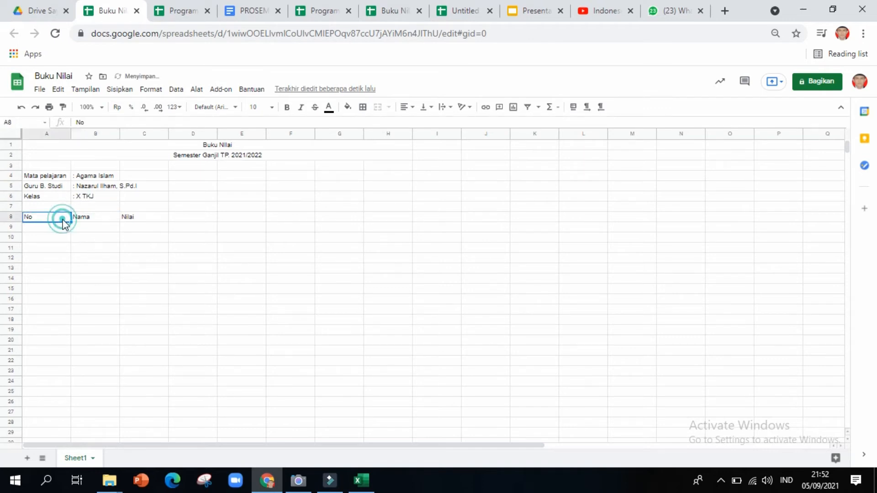
{"action": "left_click", "coordinate": [54, 235]}
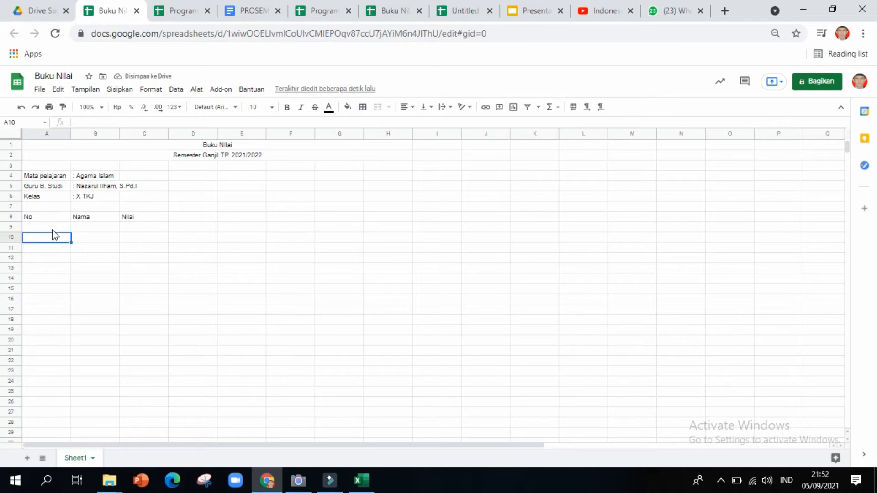
{"action": "left_click", "coordinate": [52, 229]}
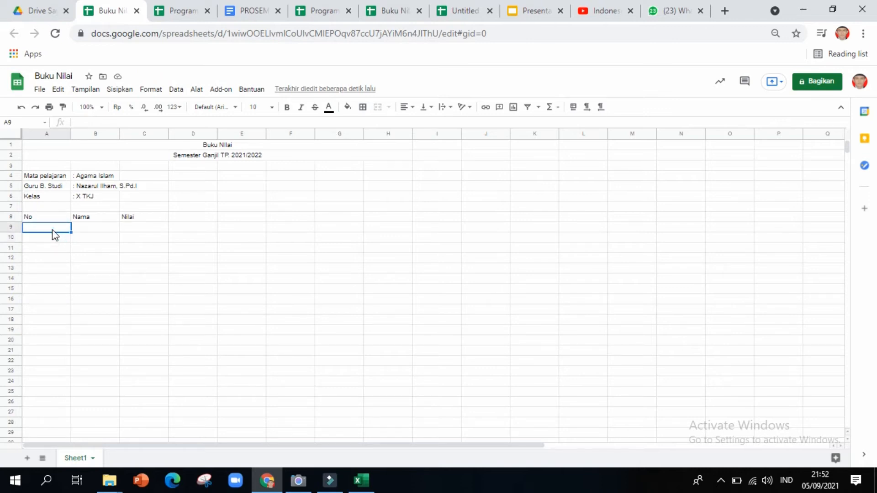
{"action": "type", "text": "1"}
{"action": "key", "text": "Return"}
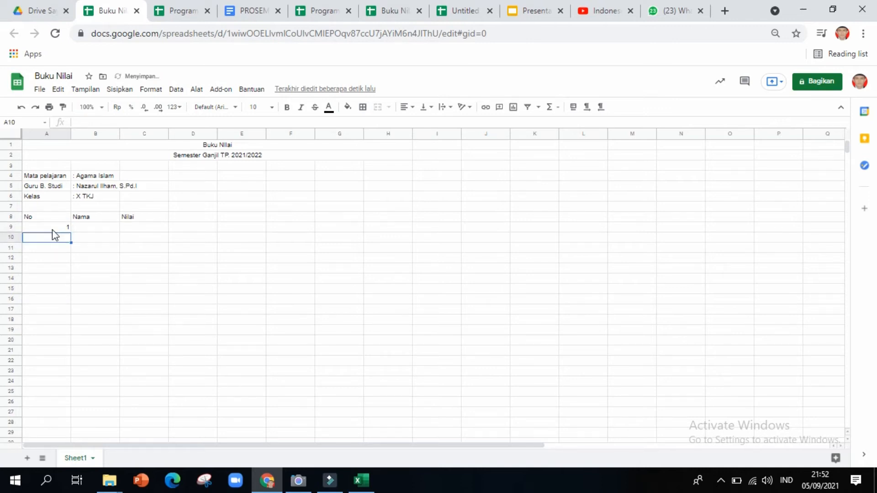
{"action": "type", "text": "2"}
{"action": "key", "text": "Return"}
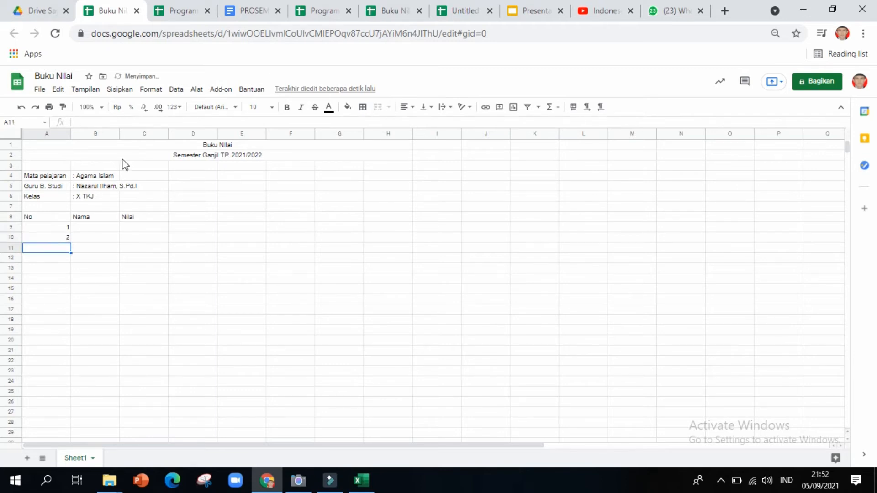
{"action": "left_click", "coordinate": [61, 221]}
{"action": "left_click", "coordinate": [56, 228]}
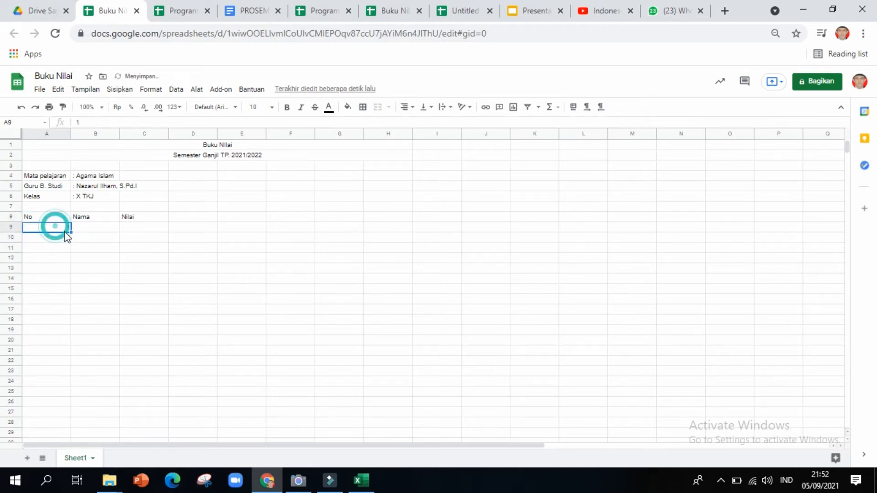
{"action": "left_click_drag", "start_coordinate": [58, 229], "coordinate": [70, 280]}
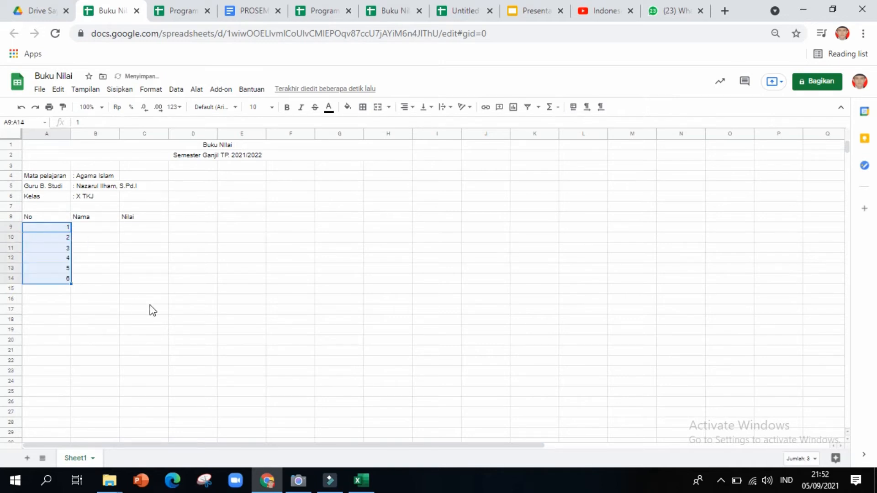
Type the names Joko, Edo, Sari, Dina, Vevi and Enji into B9:B14.
{"action": "left_click", "coordinate": [95, 227]}
{"action": "type", "text": "Jo"}
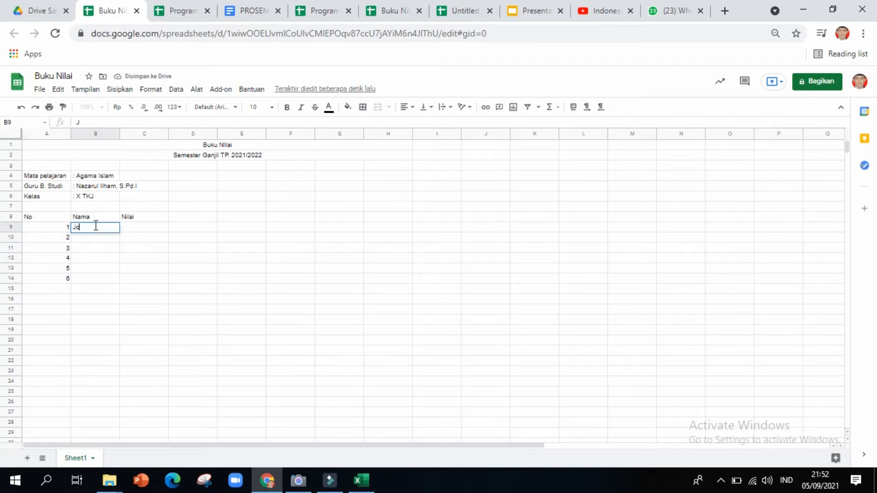
{"action": "type", "text": "ko"}
{"action": "key", "text": "Return"}
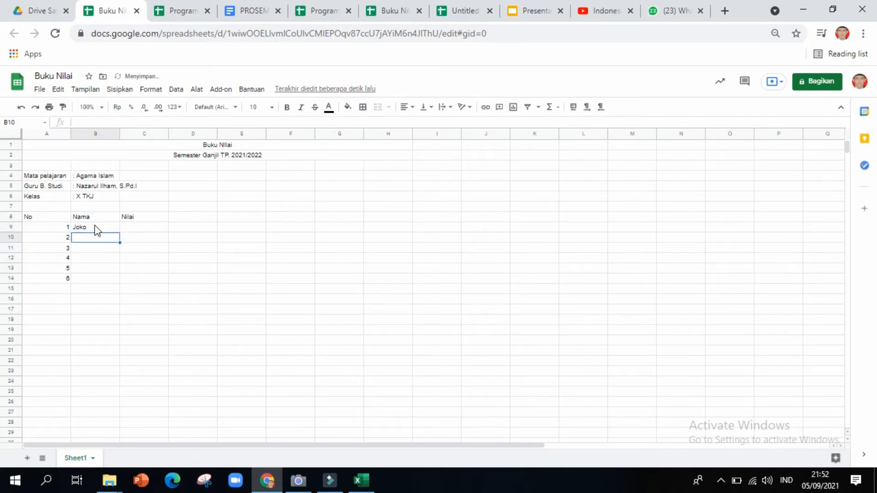
{"action": "type", "text": "Edo"}
{"action": "key", "text": "Return"}
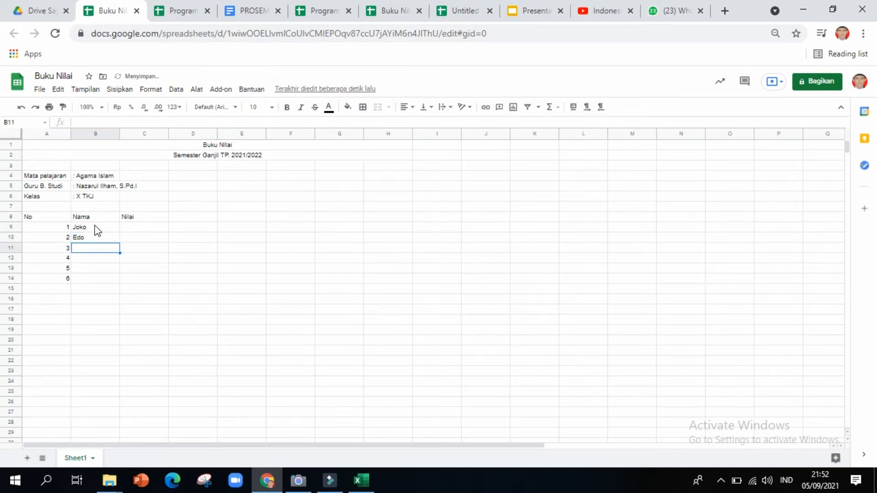
{"action": "type", "text": "Sari"}
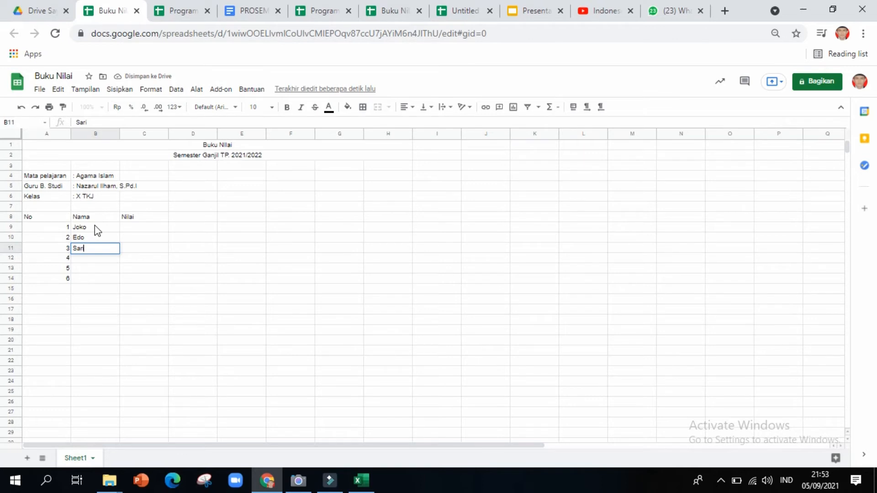
{"action": "key", "text": "Return"}
{"action": "type", "text": "Dina"}
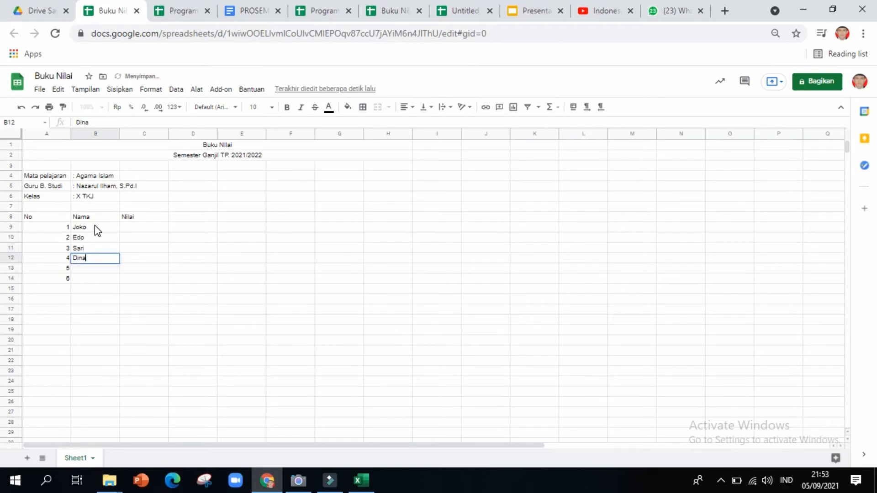
{"action": "key", "text": "Return"}
{"action": "type", "text": "Vevi"}
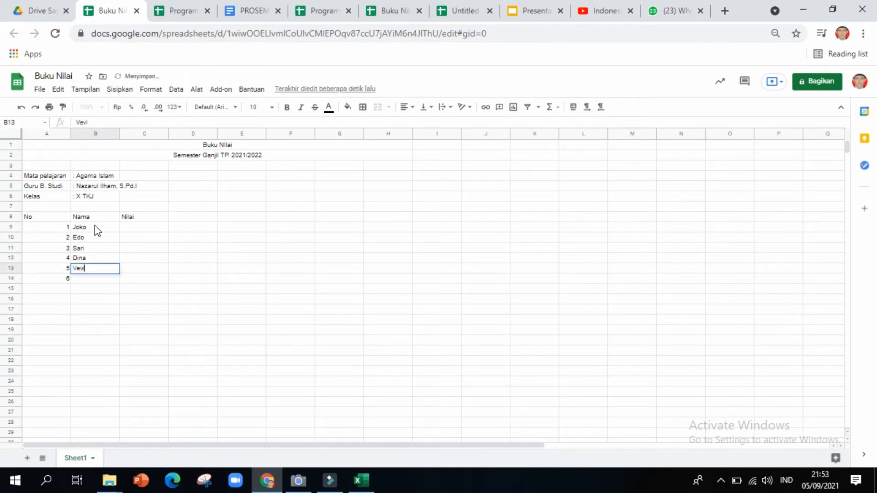
{"action": "key", "text": "Return"}
{"action": "type", "text": "E"}
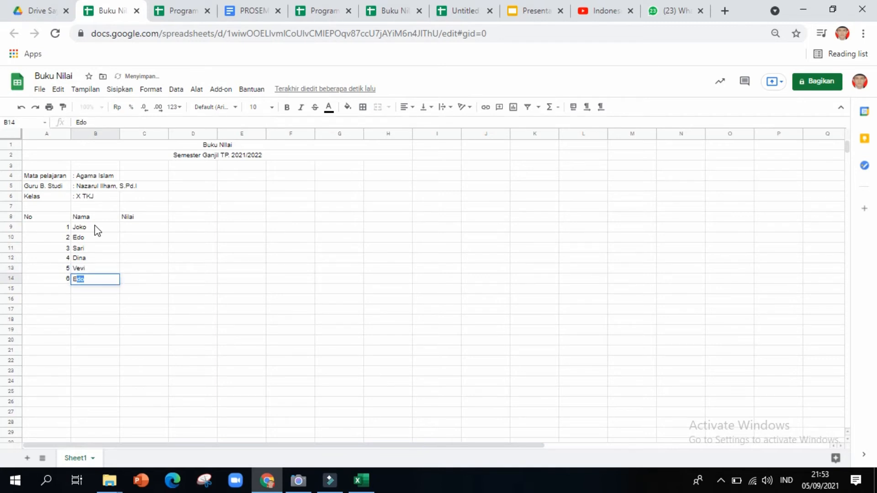
{"action": "type", "text": "nji"}
{"action": "left_click", "coordinate": [147, 231]}
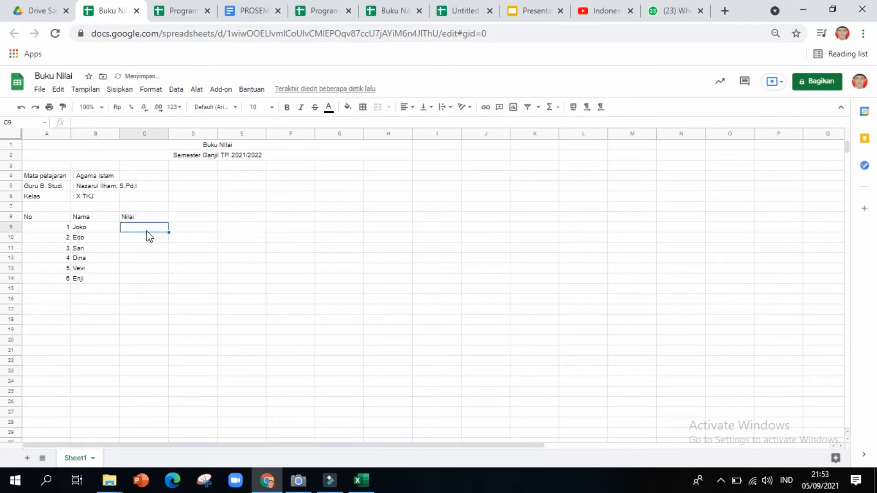
{"action": "left_click", "coordinate": [155, 218]}
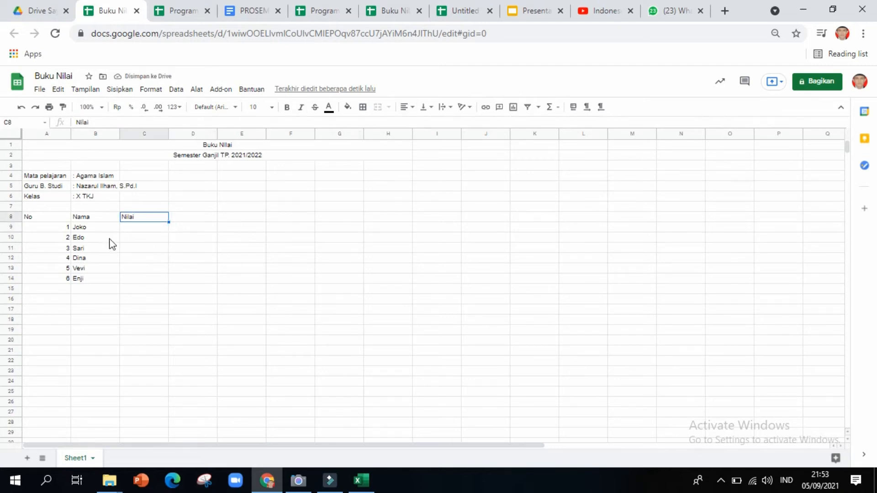
Move the numbers 1–6 from A9:A14 down one row to A10:A15.
{"action": "left_click", "coordinate": [82, 230]}
{"action": "left_click", "coordinate": [58, 229]}
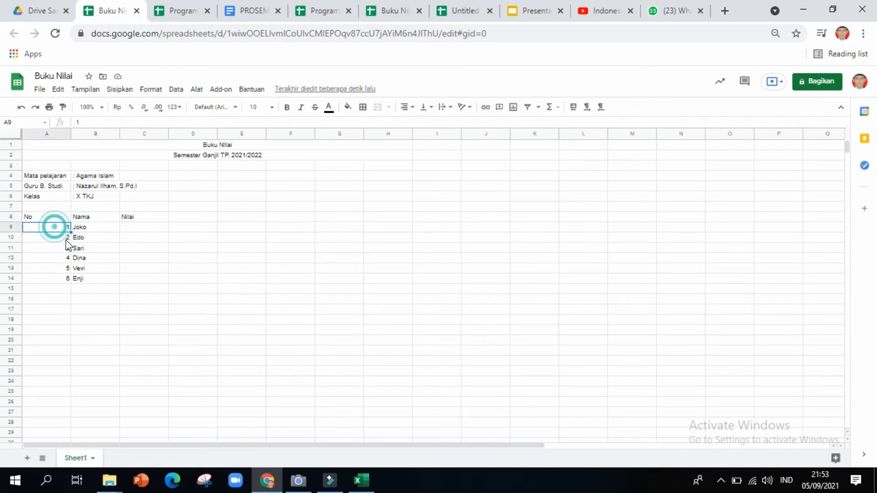
{"action": "left_click", "coordinate": [59, 231]}
{"action": "key", "text": "shift+Down"}
{"action": "key", "text": "shift+Down"}
{"action": "key", "text": "shift+Down"}
{"action": "key", "text": "shift+Down"}
{"action": "key", "text": "shift+Down"}
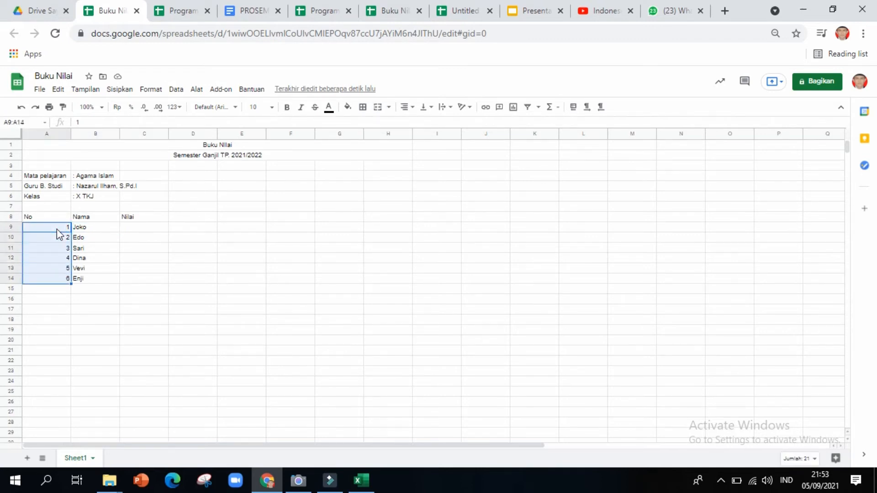
{"action": "key", "text": "ctrl+c"}
{"action": "left_click", "coordinate": [38, 242]}
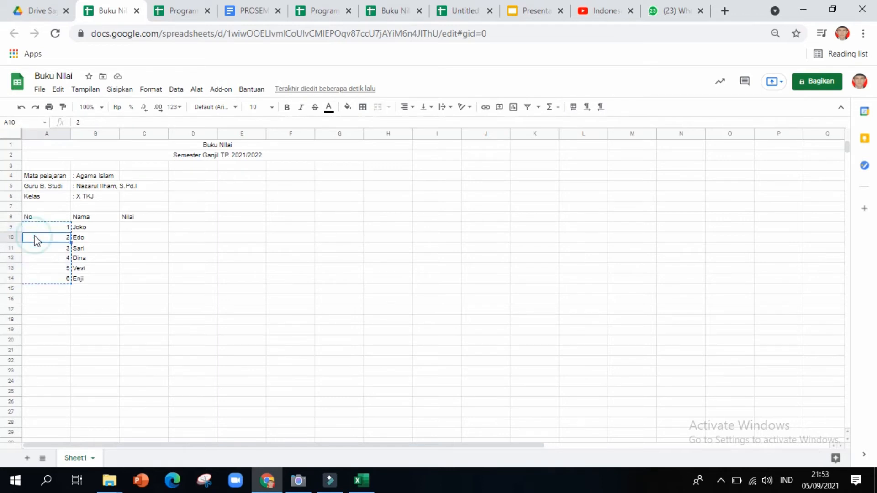
{"action": "key", "text": "ctrl+v"}
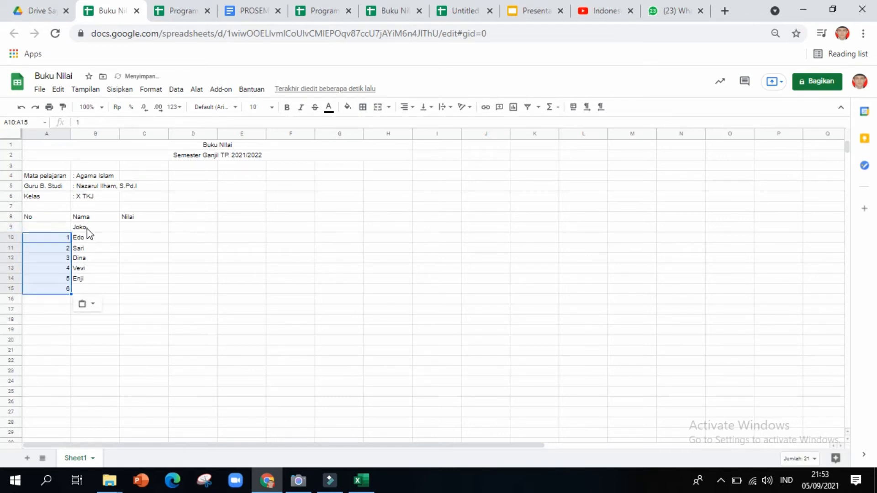
Cut the six names from B9:B14 and paste them into B10:B15.
{"action": "left_click", "coordinate": [87, 229]}
{"action": "key", "text": "shift+Down"}
{"action": "key", "text": "shift+Down"}
{"action": "key", "text": "shift+Down"}
{"action": "key", "text": "shift+Down"}
{"action": "key", "text": "shift+Down"}
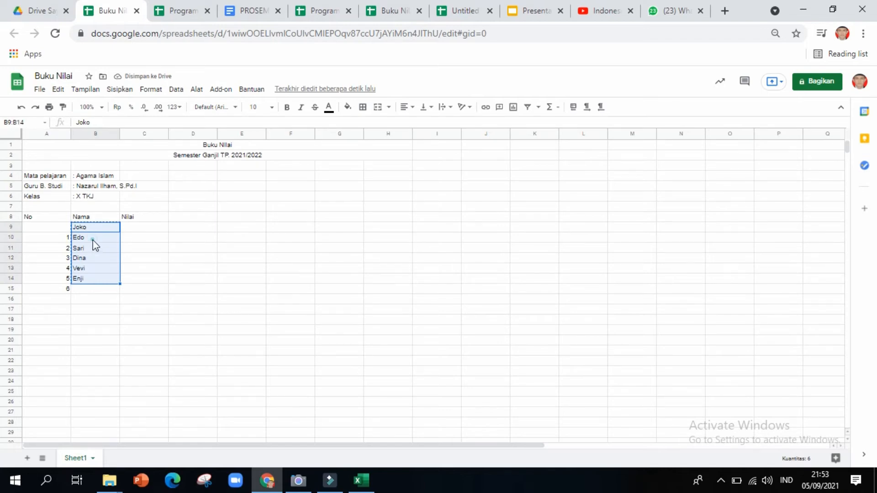
{"action": "key", "text": "ctrl+x"}
{"action": "left_click", "coordinate": [94, 242]}
{"action": "key", "text": "ctrl+v"}
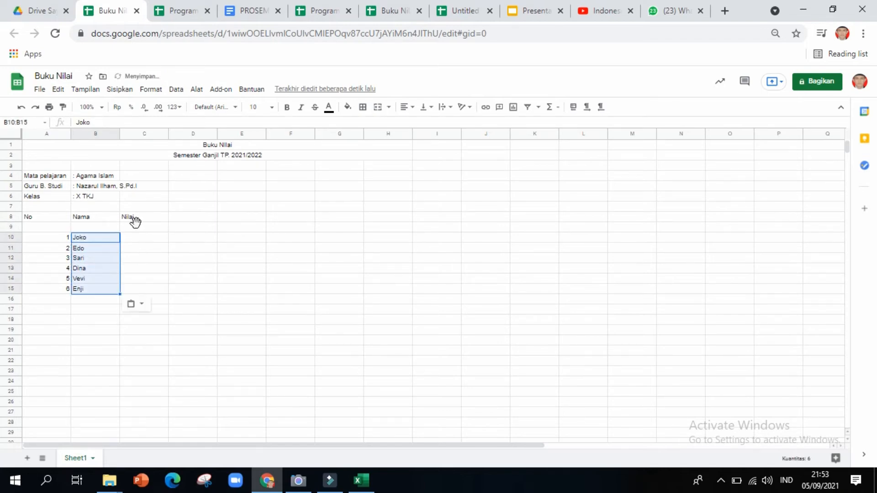
{"action": "left_click", "coordinate": [137, 227]}
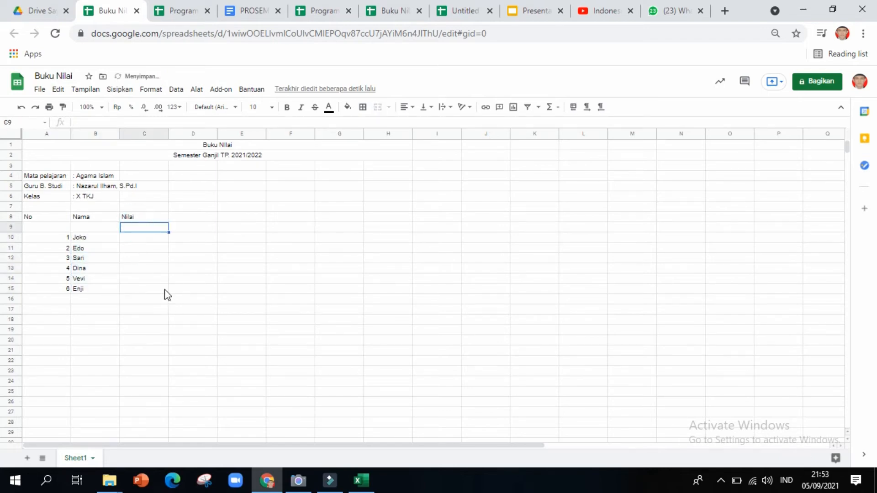
Type the sub-headings KD 1.1, KD. 2.1 and KD 3.1 into C9, D9 and E9.
{"action": "double_click", "coordinate": [137, 229]}
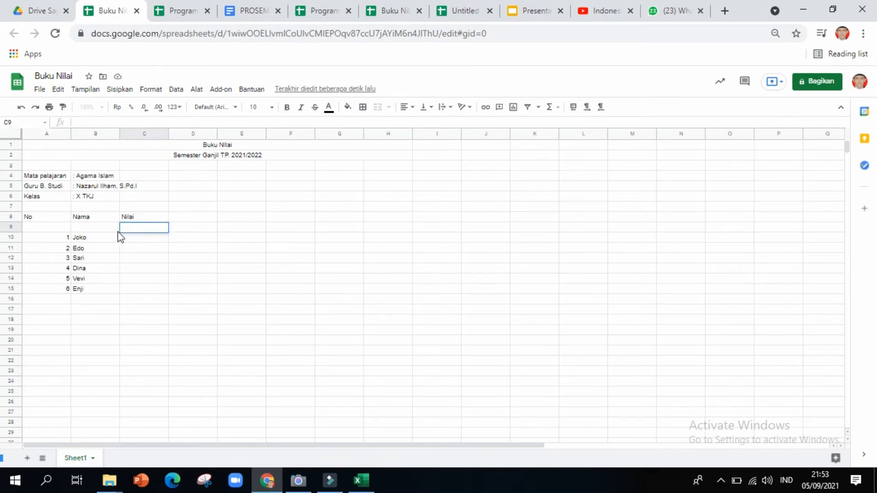
{"action": "left_click", "coordinate": [131, 247]}
{"action": "double_click", "coordinate": [134, 228]}
{"action": "type", "text": "KD 1.1"}
{"action": "key", "text": "Tab"}
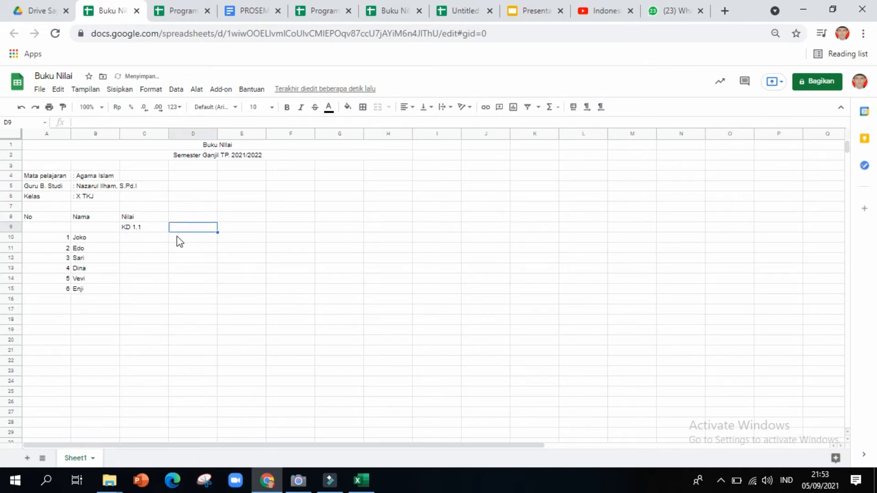
{"action": "type", "text": "KD"}
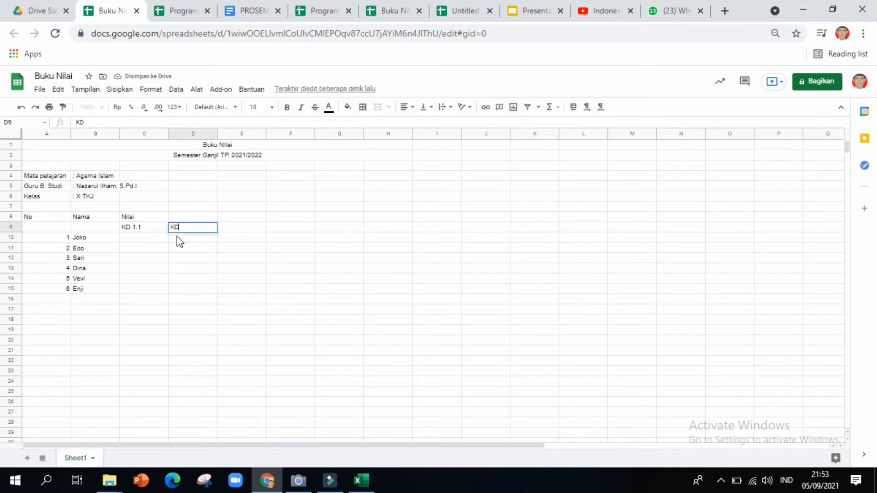
{"action": "type", "text": ". 2.1"}
{"action": "key", "text": "Tab"}
{"action": "type", "text": "KD"}
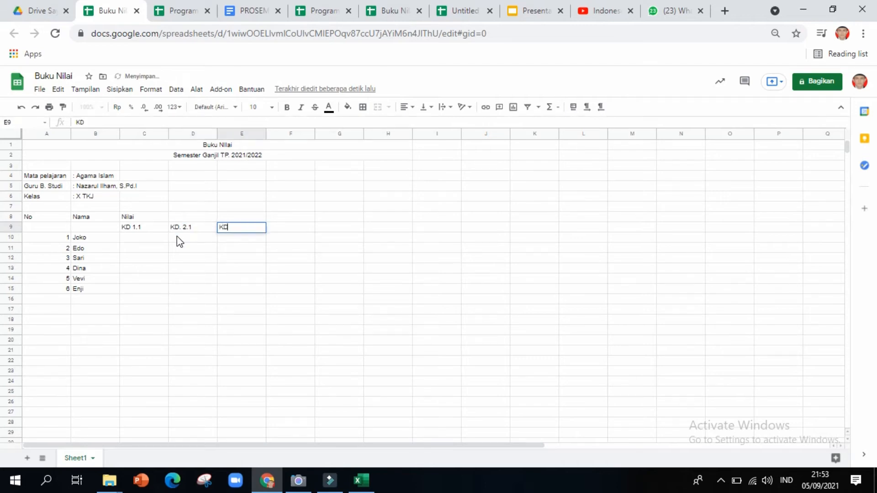
{"action": "type", "text": " 3.1"}
{"action": "left_click", "coordinate": [177, 236]}
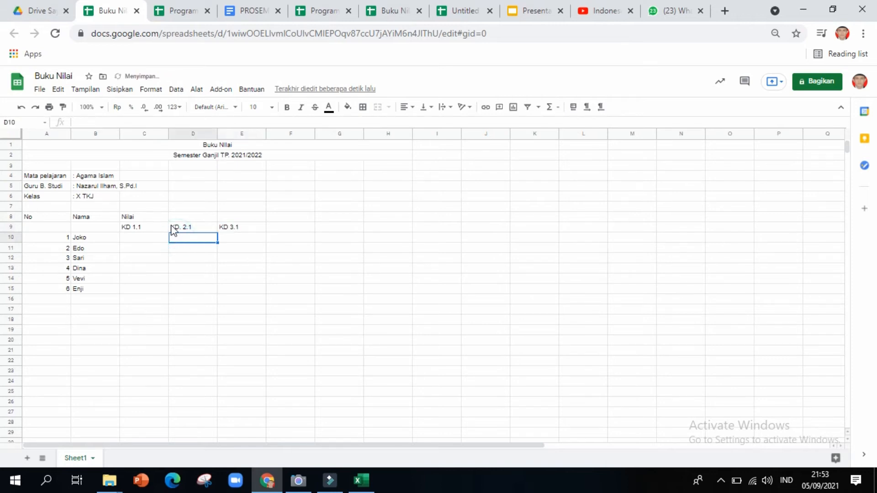
{"action": "left_click", "coordinate": [148, 218]}
{"action": "left_click", "coordinate": [54, 221]}
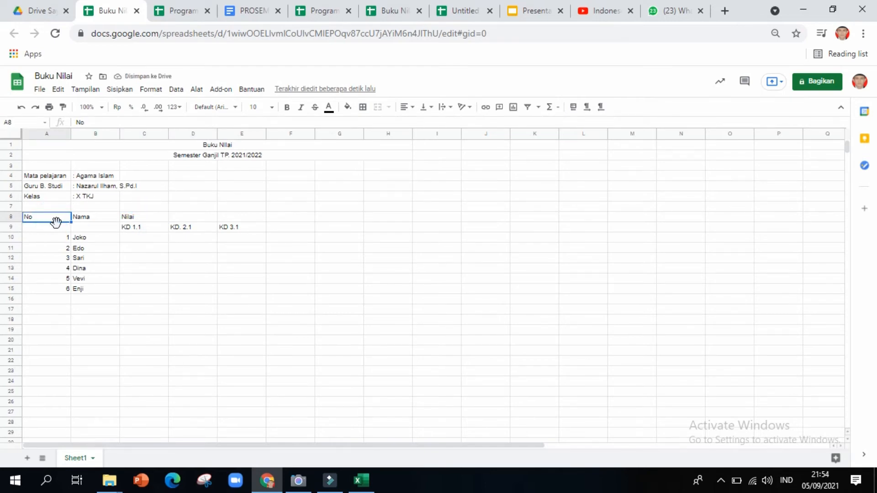
Try narrowing column A, then undo the width change.
{"action": "left_click", "coordinate": [90, 220]}
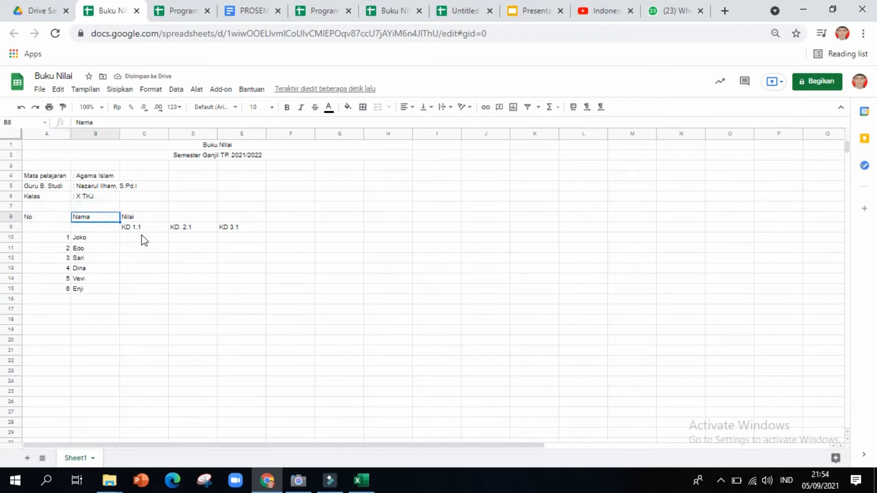
{"action": "left_click", "coordinate": [68, 163]}
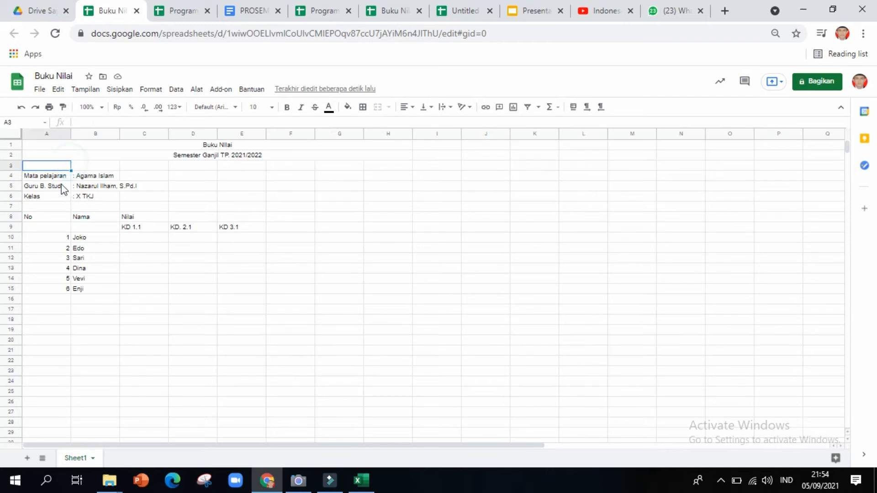
{"action": "left_click", "coordinate": [58, 177]}
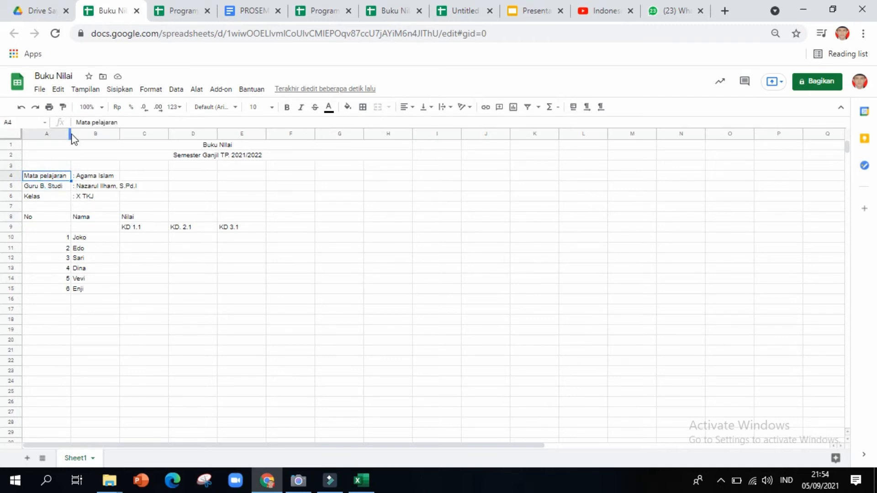
{"action": "left_click_drag", "start_coordinate": [71, 133], "coordinate": [46, 132]}
{"action": "key", "text": "ctrl+z"}
Select the table A8:E15 and apply All borders to it.
{"action": "left_click", "coordinate": [82, 218]}
{"action": "left_click", "coordinate": [42, 218]}
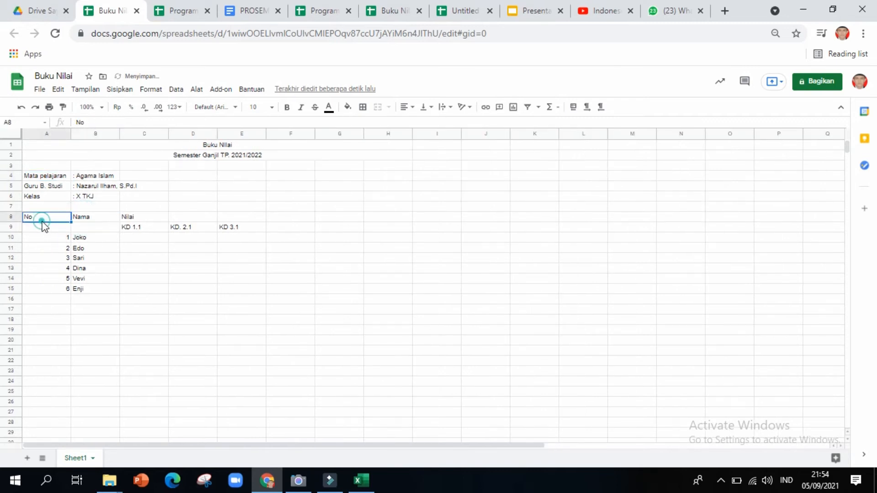
{"action": "key", "text": "shift+Right"}
{"action": "key", "text": "shift+Right"}
{"action": "key", "text": "shift+Right"}
{"action": "key", "text": "shift+Right"}
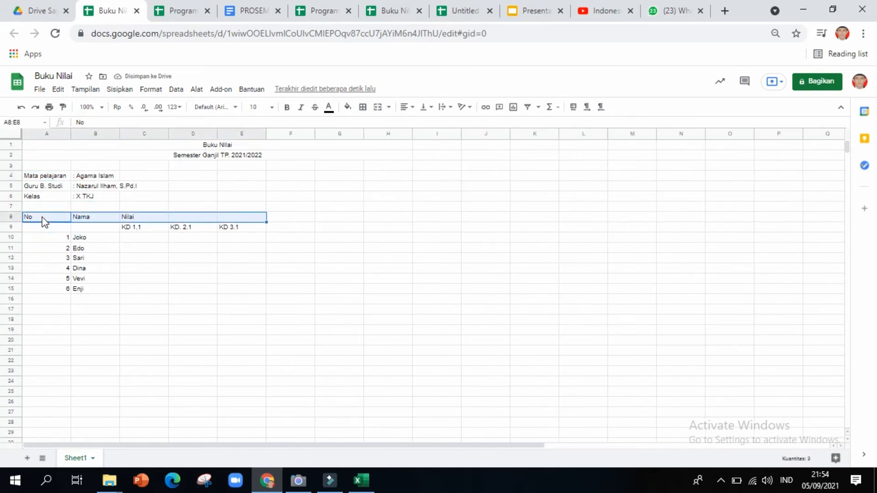
{"action": "key", "text": "shift+Down"}
{"action": "key", "text": "shift+Down"}
{"action": "key", "text": "shift+Down"}
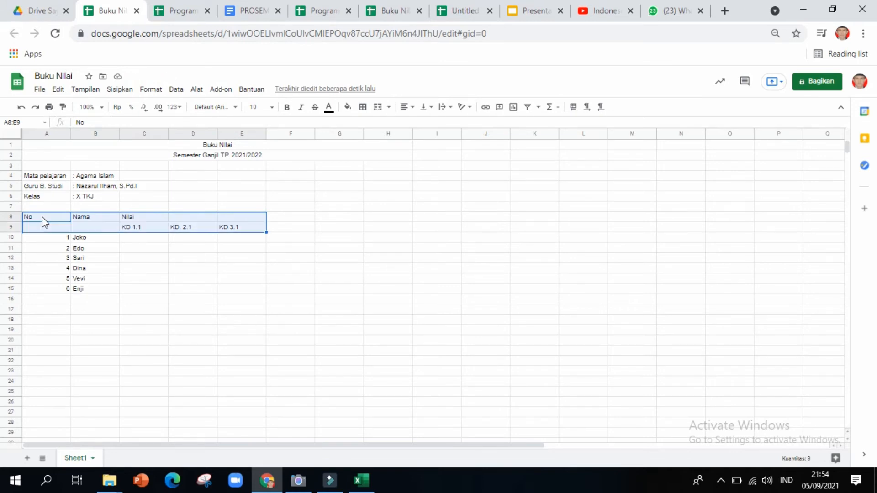
{"action": "key", "text": "shift+Down"}
{"action": "key", "text": "shift+Down"}
{"action": "key", "text": "shift+Down"}
{"action": "key", "text": "shift+Down"}
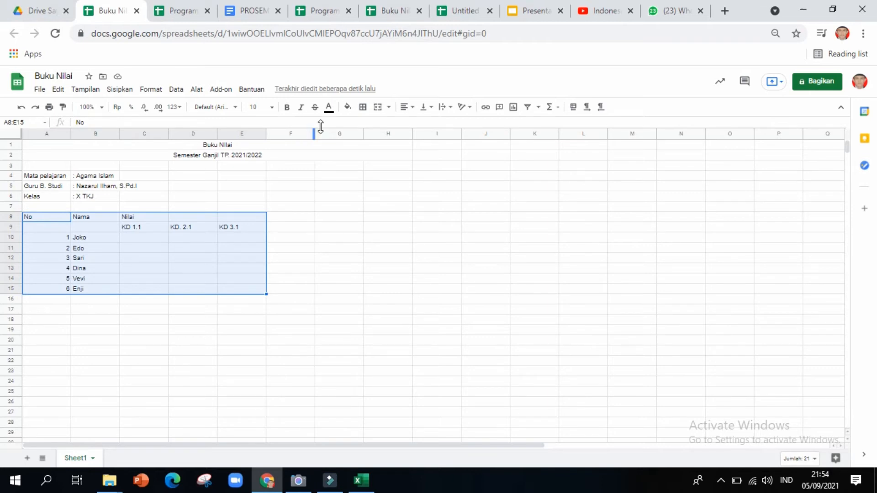
{"action": "left_click", "coordinate": [363, 107]}
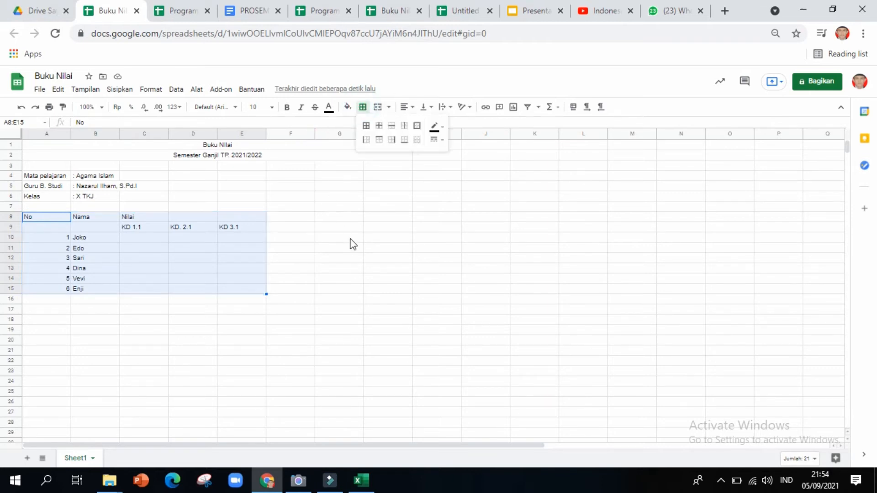
{"action": "left_click", "coordinate": [370, 129]}
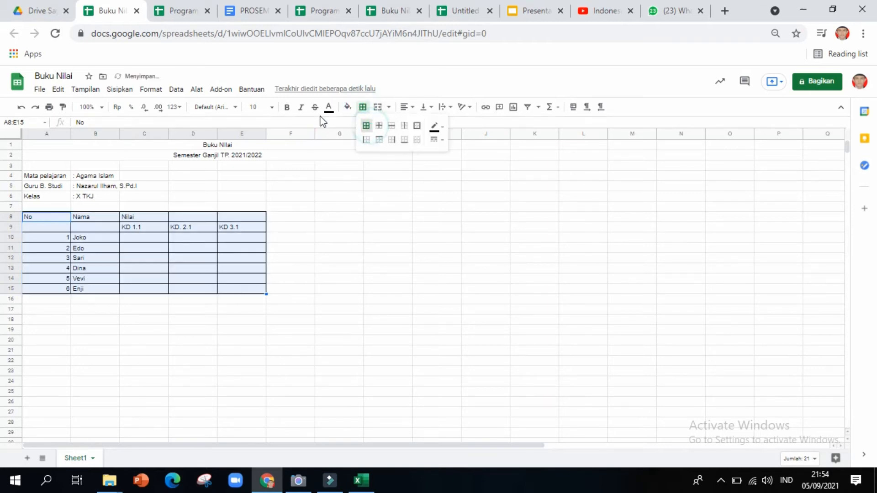
{"action": "left_click", "coordinate": [313, 291]}
{"action": "left_click", "coordinate": [94, 218]}
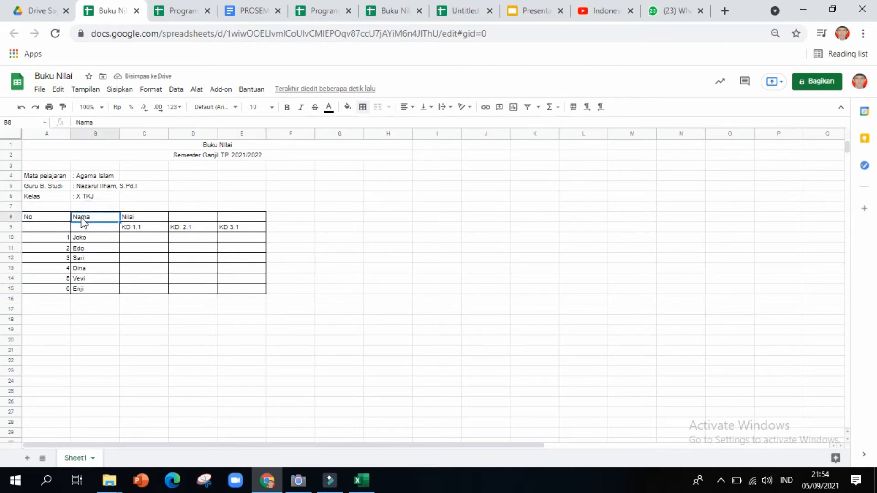
{"action": "left_click", "coordinate": [52, 218]}
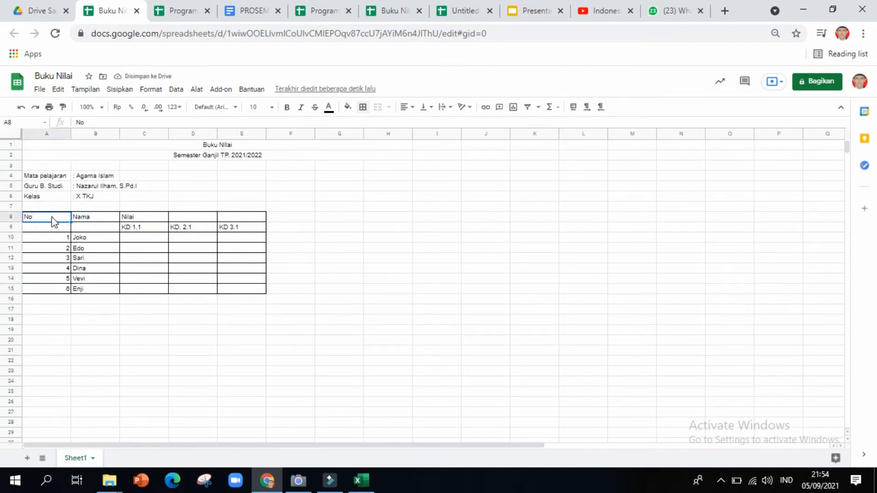
Merge A8:A9 into one No cell and centre it vertically.
{"action": "left_click_drag", "start_coordinate": [54, 221], "coordinate": [54, 227]}
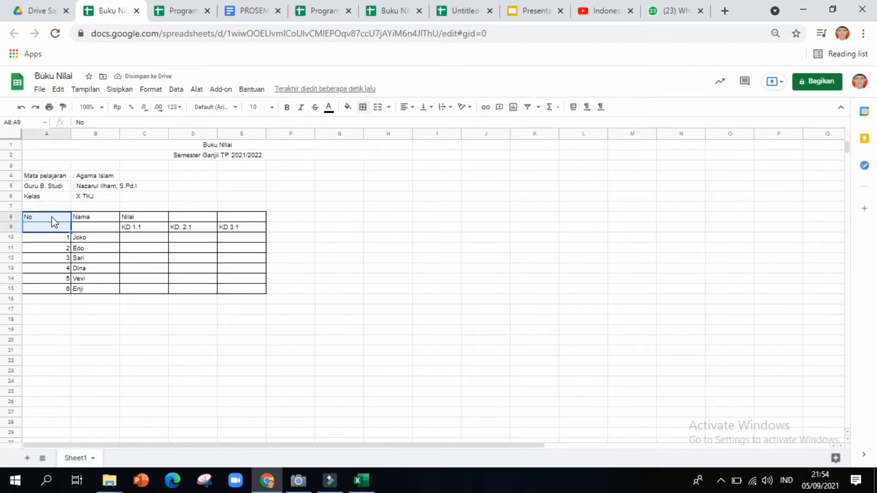
{"action": "left_click", "coordinate": [375, 108]}
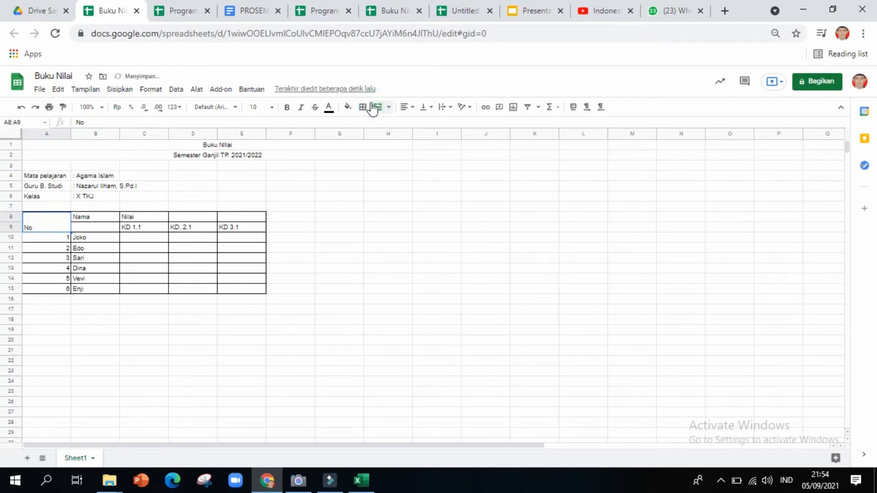
{"action": "left_click", "coordinate": [429, 107]}
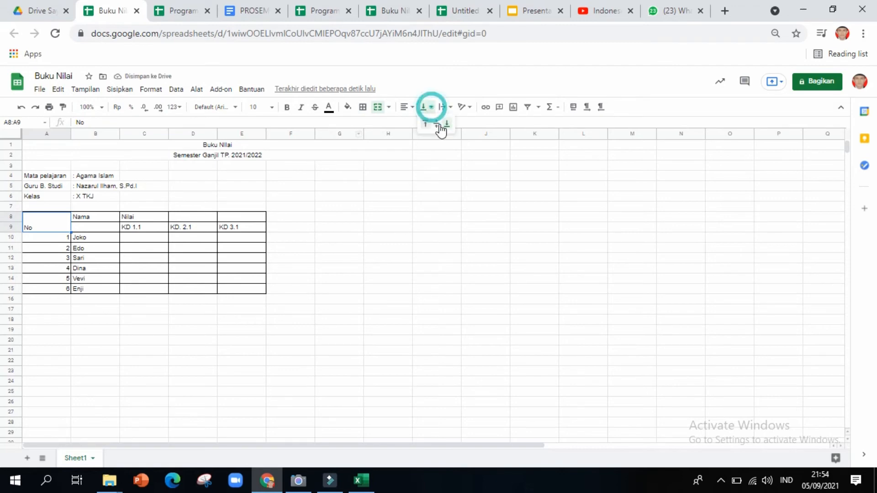
{"action": "left_click", "coordinate": [439, 124]}
{"action": "left_click", "coordinate": [86, 211]}
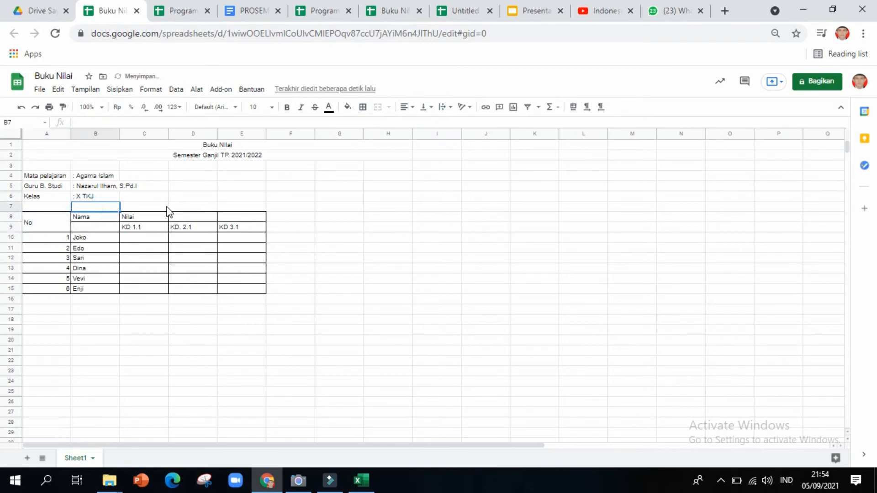
Merge B8:B9 into one Nama cell and centre it vertically.
{"action": "left_click", "coordinate": [87, 215]}
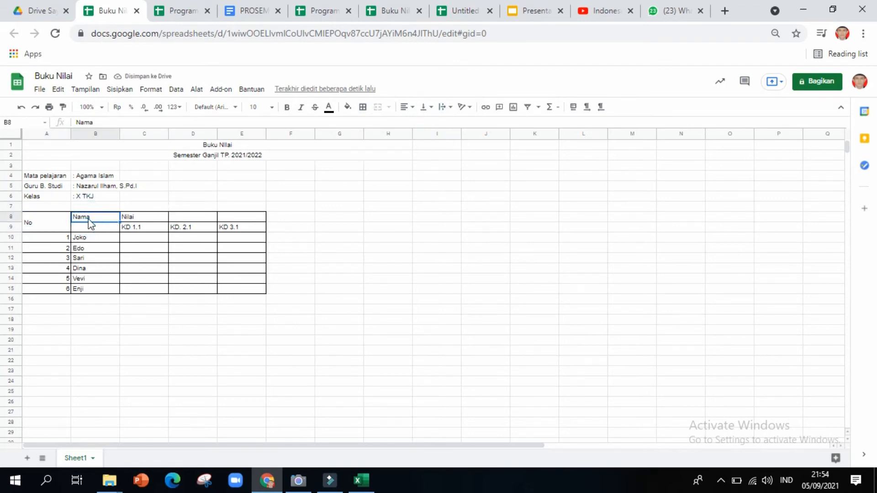
{"action": "key", "text": "shift+Down"}
{"action": "key", "text": "shift+Down"}
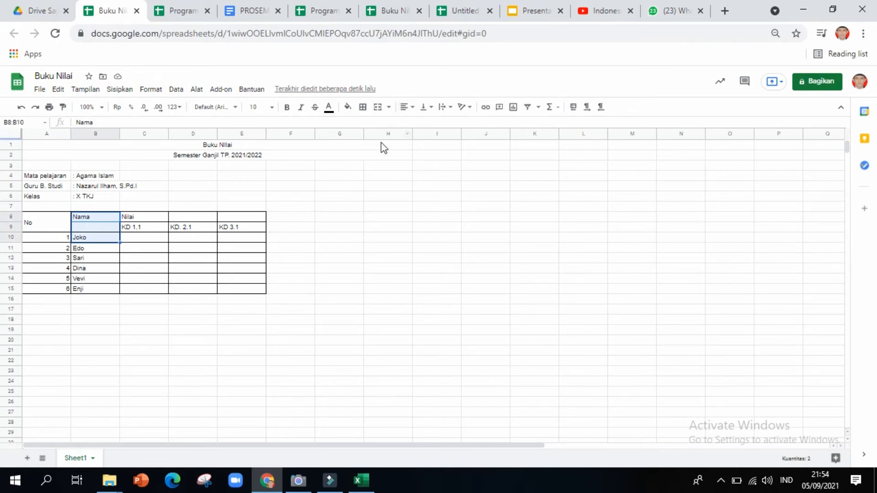
{"action": "key", "text": "shift+Up"}
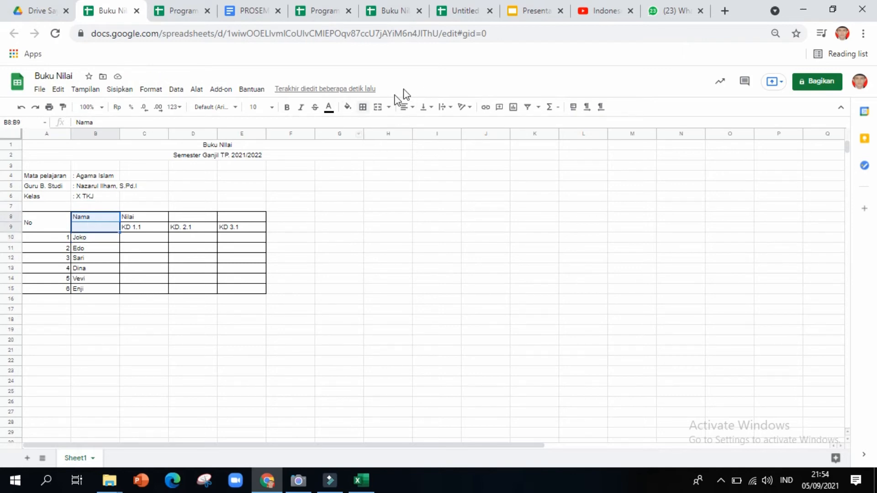
{"action": "left_click", "coordinate": [378, 107]}
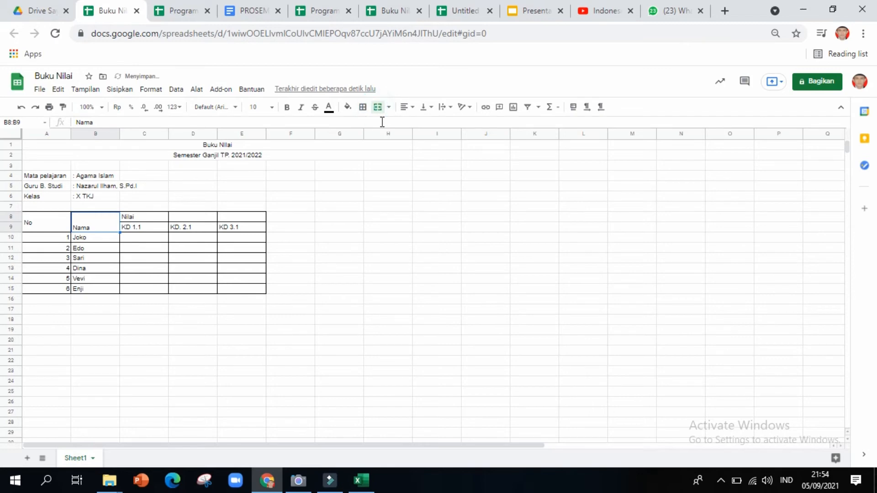
{"action": "left_click", "coordinate": [426, 108]}
{"action": "left_click", "coordinate": [436, 130]}
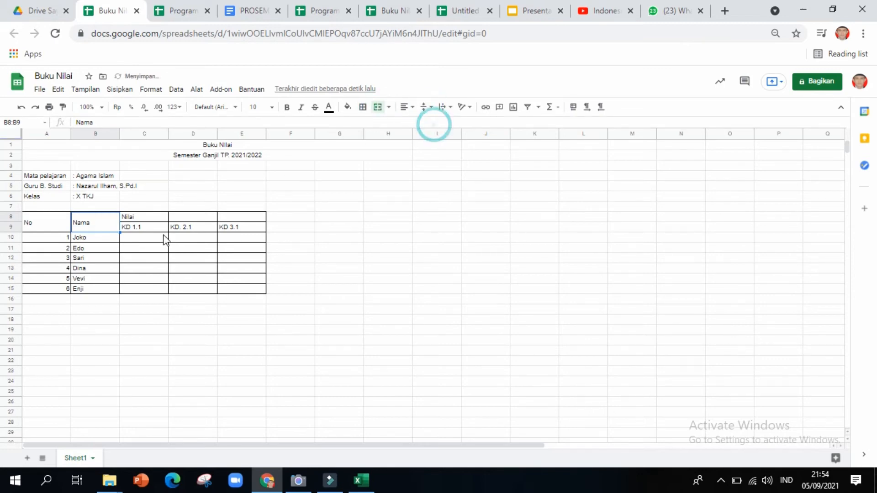
{"action": "left_click", "coordinate": [131, 217]}
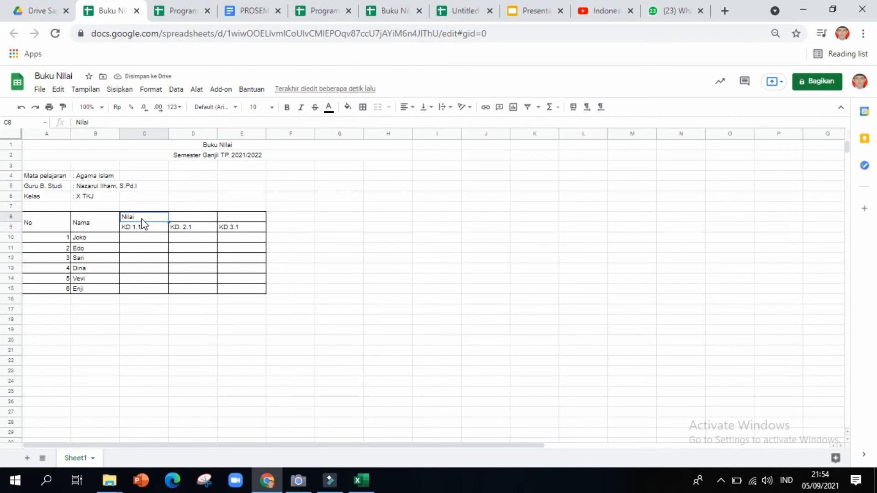
Merge C8:E8 into a single Nilai header and centre it horizontally.
{"action": "key", "text": "shift+Right"}
{"action": "key", "text": "shift+Right"}
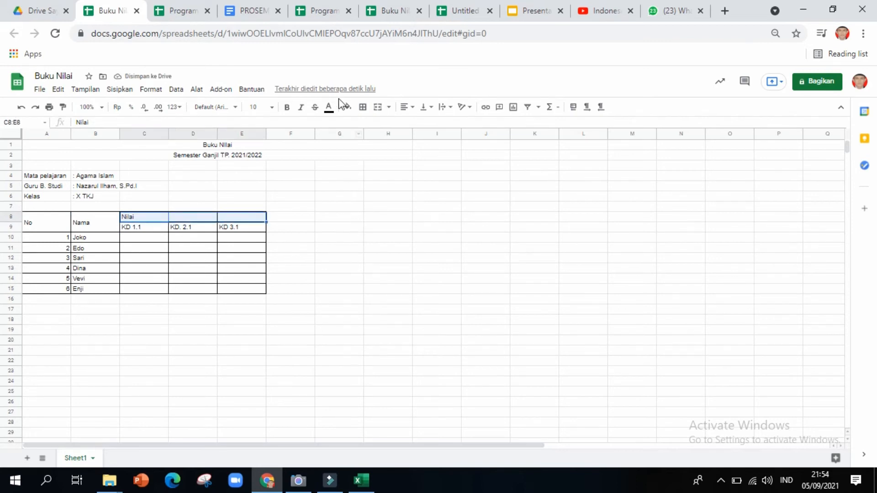
{"action": "left_click", "coordinate": [377, 106]}
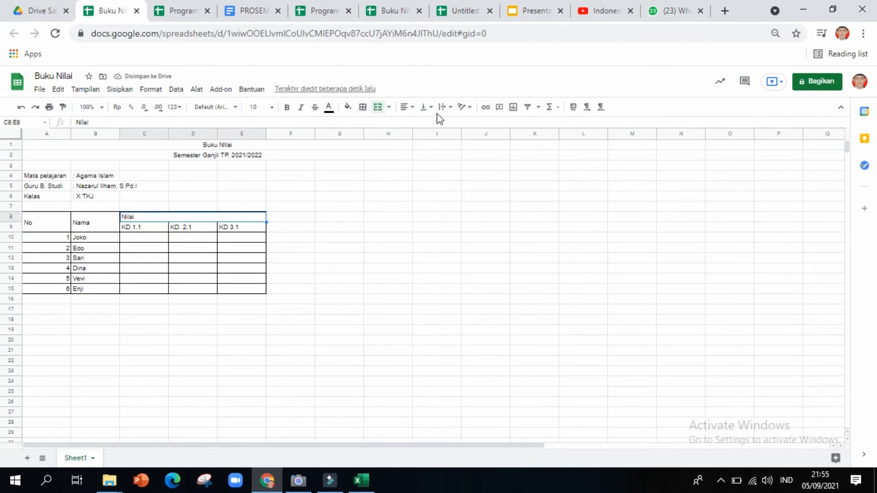
{"action": "left_click", "coordinate": [404, 107]}
{"action": "left_click", "coordinate": [418, 124]}
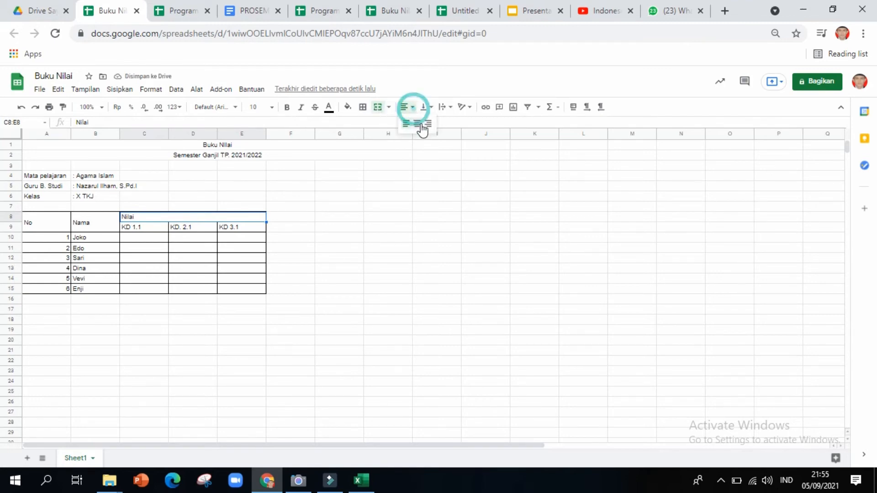
{"action": "left_click", "coordinate": [238, 229]}
{"action": "left_click", "coordinate": [157, 230]}
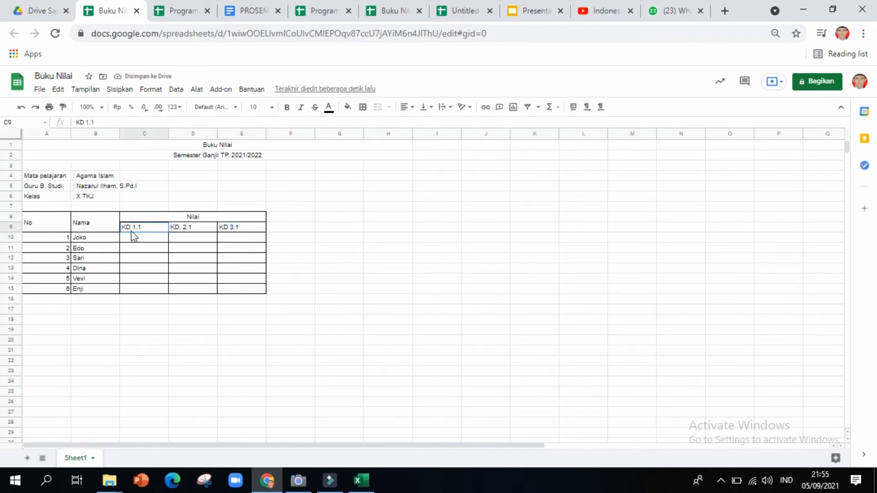
{"action": "left_click", "coordinate": [92, 246]}
Horizontally centre the No column's heading and numbers in A8:A15.
{"action": "left_click", "coordinate": [39, 223]}
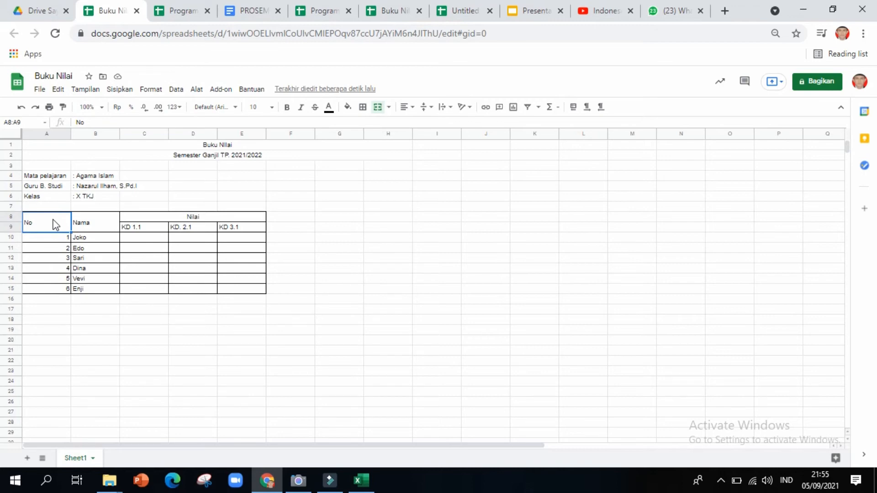
{"action": "key", "text": "shift+Down"}
{"action": "key", "text": "shift+Down"}
{"action": "key", "text": "shift+Right"}
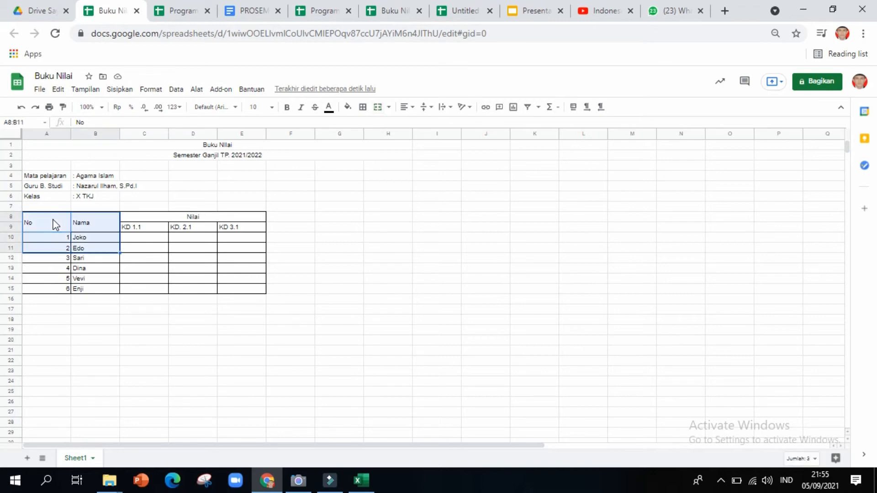
{"action": "key", "text": "shift+Down"}
{"action": "key", "text": "shift+Down"}
{"action": "key", "text": "shift+Down"}
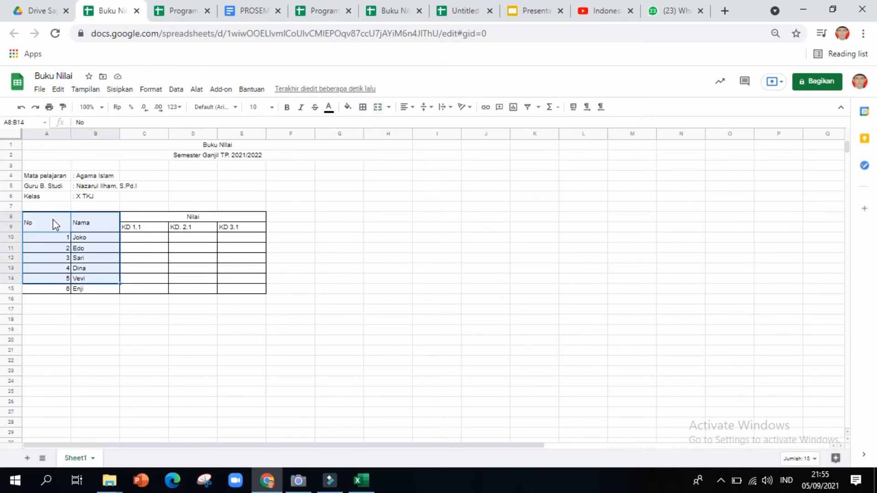
{"action": "key", "text": "shift+Left"}
{"action": "key", "text": "shift+Down"}
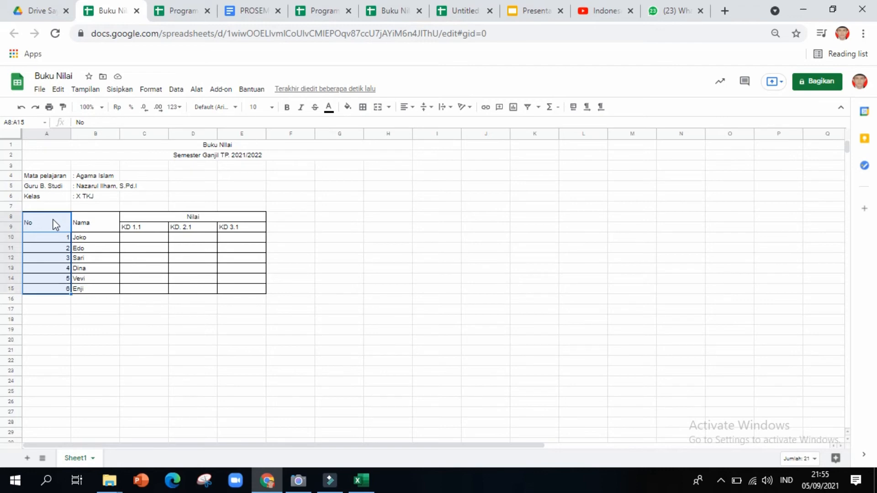
{"action": "left_click", "coordinate": [406, 108]}
{"action": "left_click", "coordinate": [421, 126]}
{"action": "left_click", "coordinate": [192, 273]}
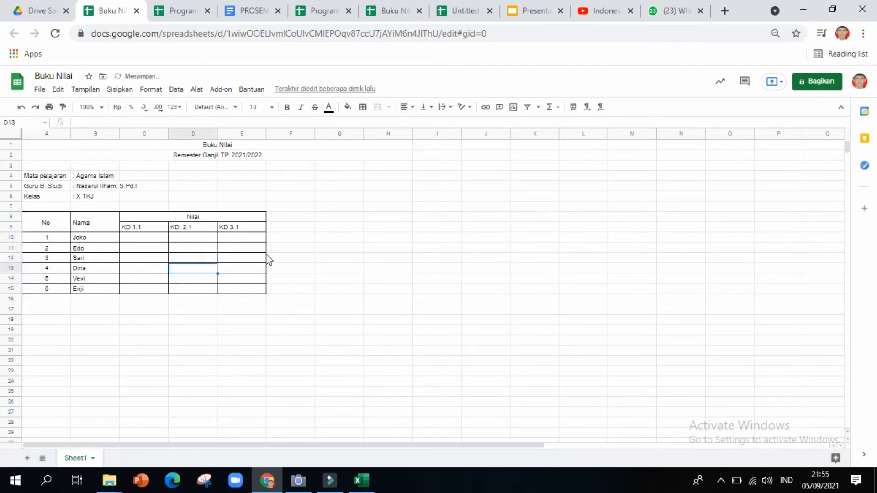
{"action": "left_click", "coordinate": [259, 248]}
{"action": "left_click", "coordinate": [192, 273]}
Enter KD scores for Joko (80, 70, 90), Edo (80, 90, 95) and Sari.
{"action": "left_click", "coordinate": [139, 239]}
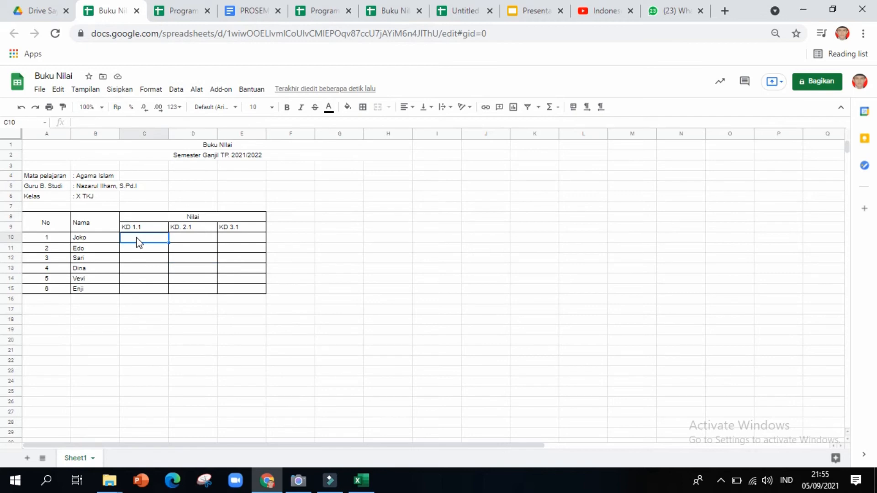
{"action": "type", "text": "80"}
{"action": "key", "text": "Tab"}
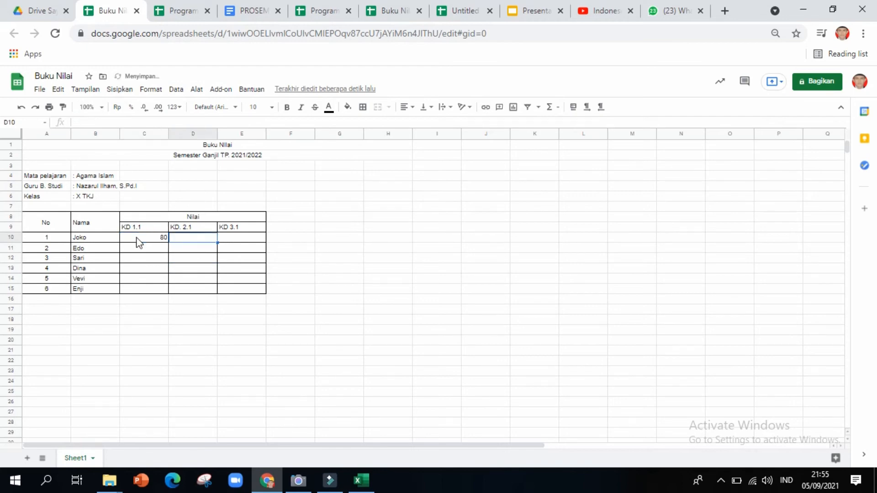
{"action": "type", "text": "70"}
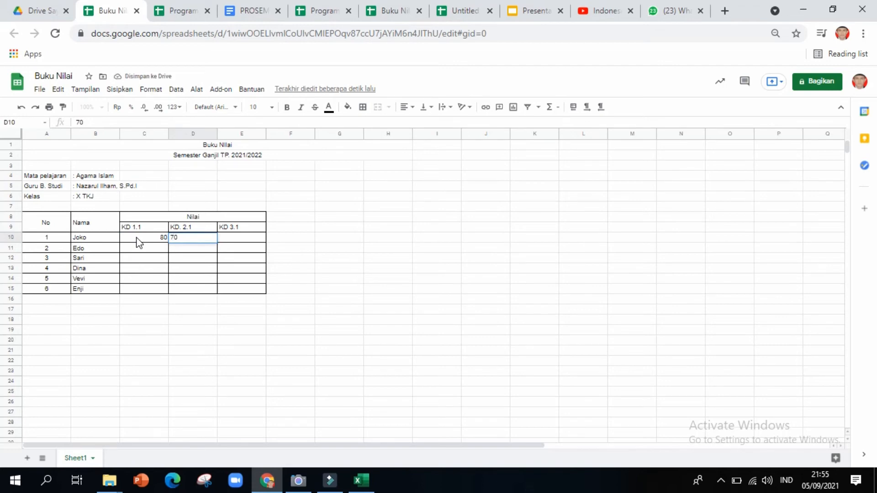
{"action": "key", "text": "Tab"}
{"action": "type", "text": "90"}
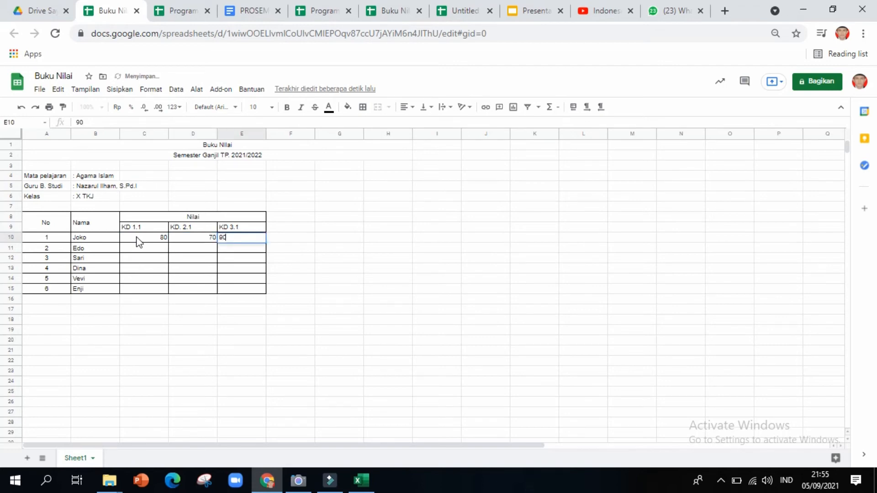
{"action": "key", "text": "Tab"}
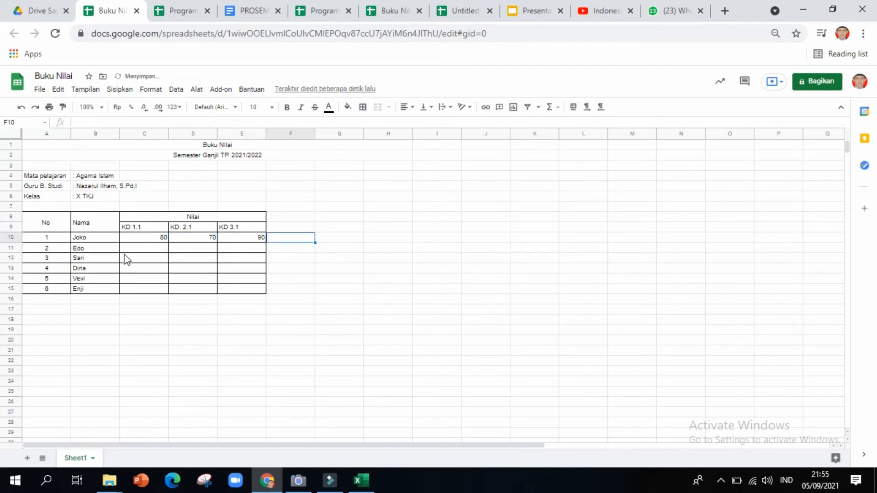
{"action": "left_click", "coordinate": [126, 249]}
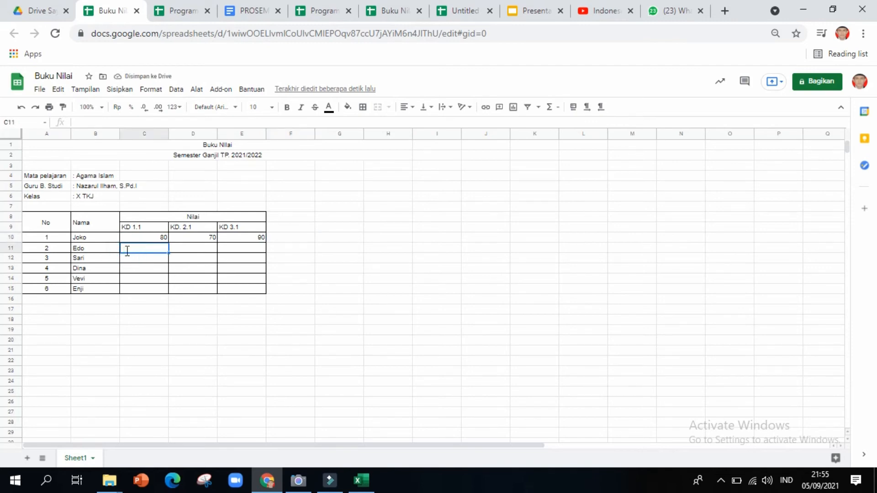
{"action": "type", "text": "80"}
{"action": "key", "text": "Tab"}
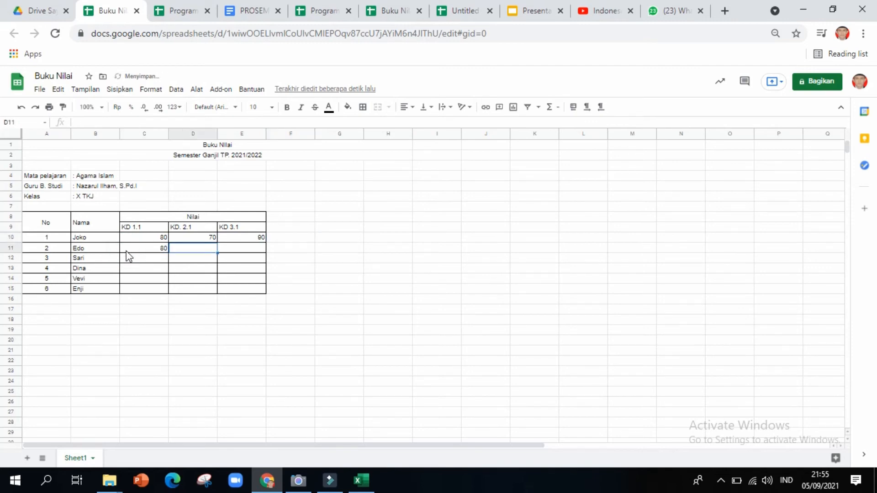
{"action": "type", "text": "90"}
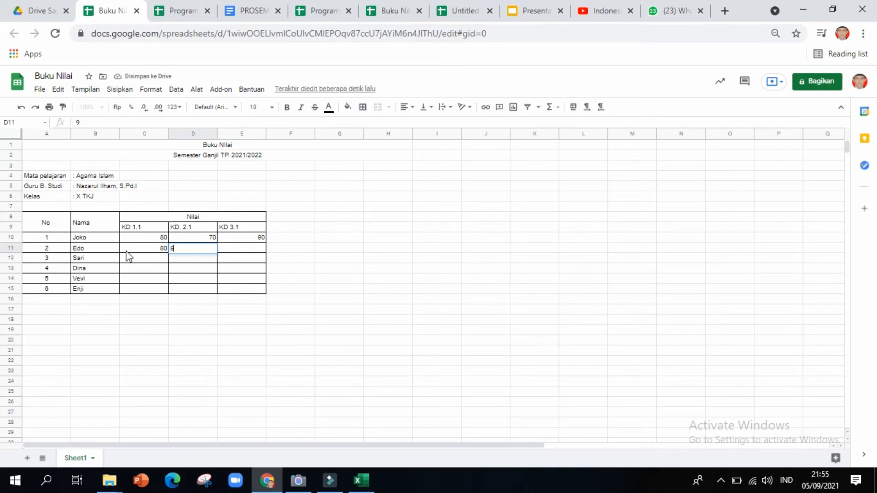
{"action": "key", "text": "Tab"}
{"action": "type", "text": "9"}
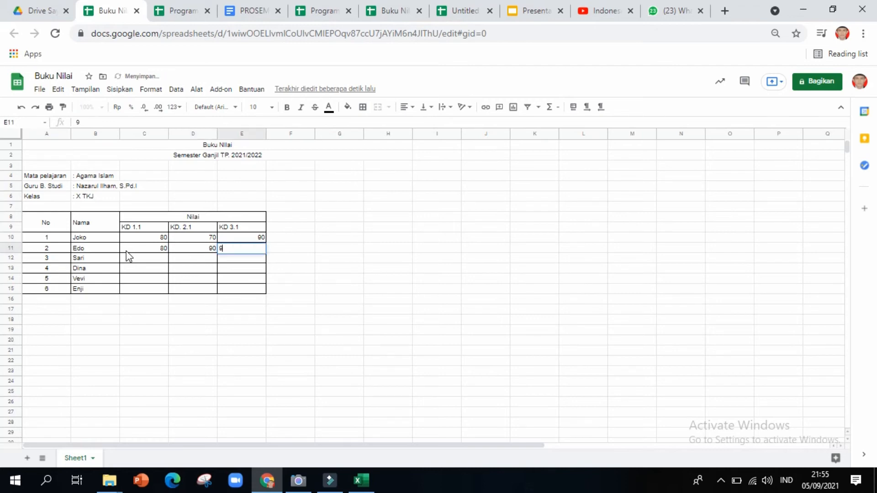
{"action": "type", "text": "5"}
{"action": "key", "text": "Tab"}
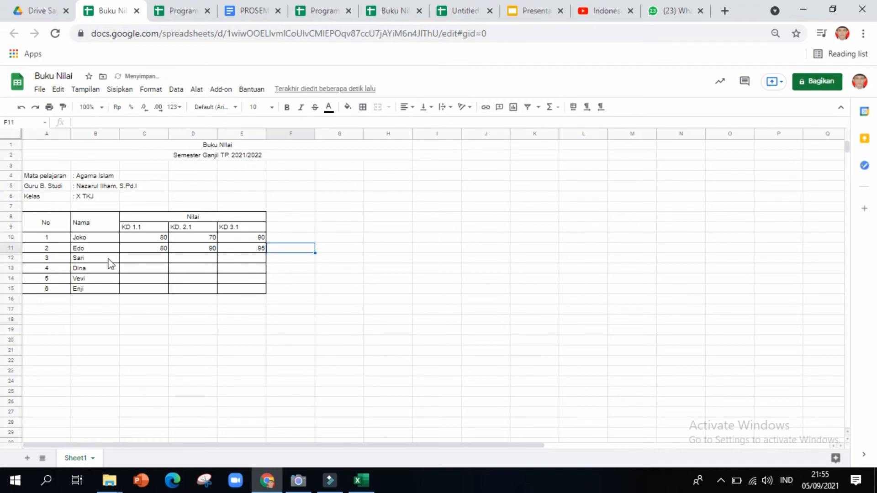
{"action": "left_click", "coordinate": [127, 259]}
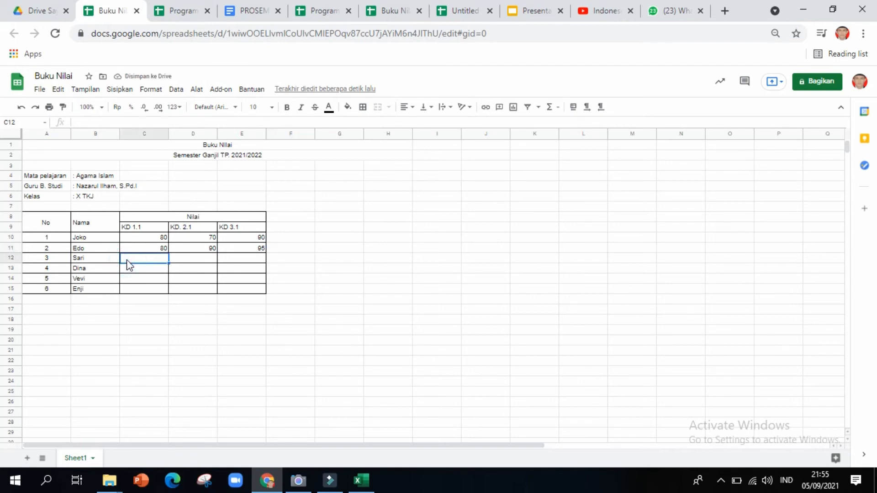
{"action": "type", "text": "90"}
{"action": "key", "text": "Tab"}
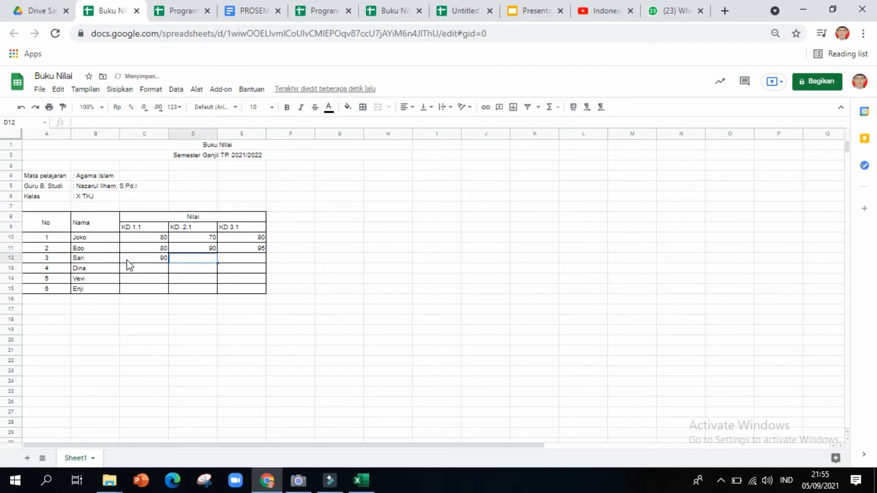
{"action": "type", "text": "090"}
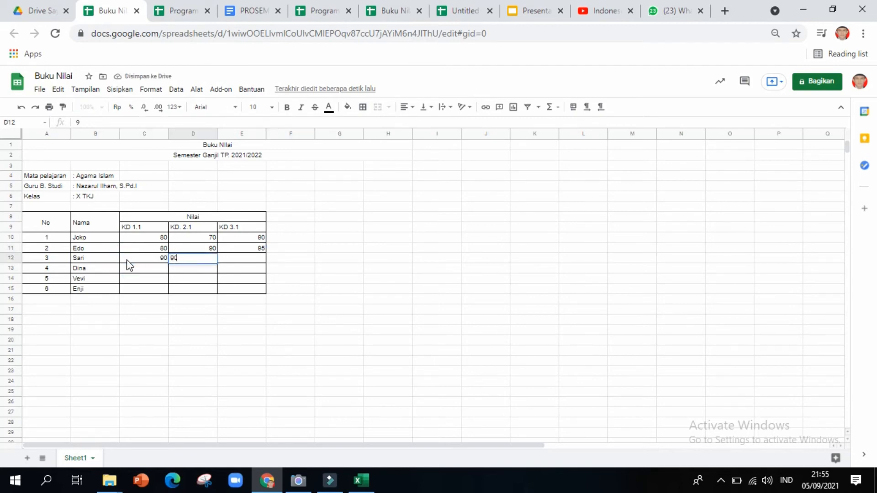
{"action": "key", "text": "Tab"}
{"action": "type", "text": "9"}
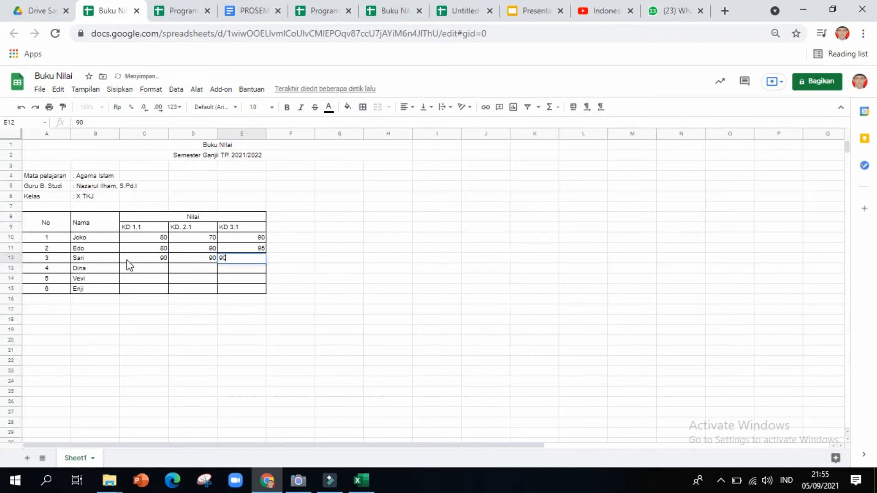
Enter KD scores for Dina, Vevi (70, 80, 85) and Enji (90, 90, 90).
{"action": "left_click", "coordinate": [134, 269]}
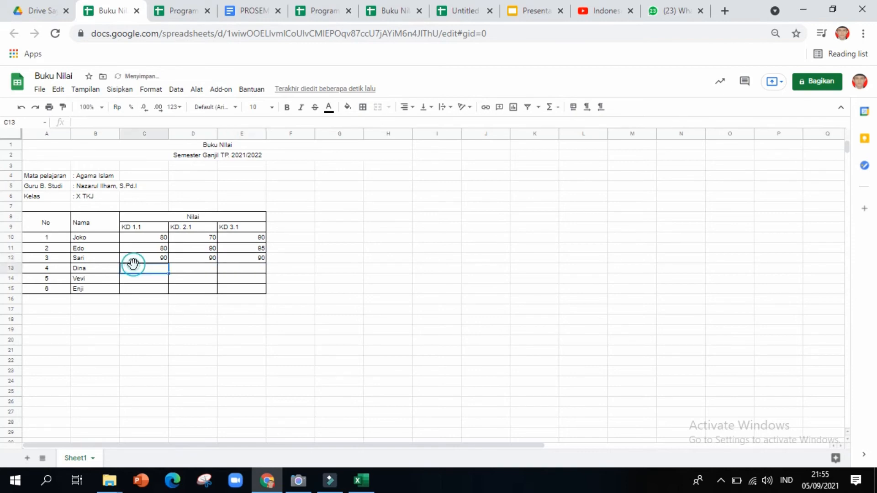
{"action": "type", "text": "90"}
{"action": "key", "text": "Tab"}
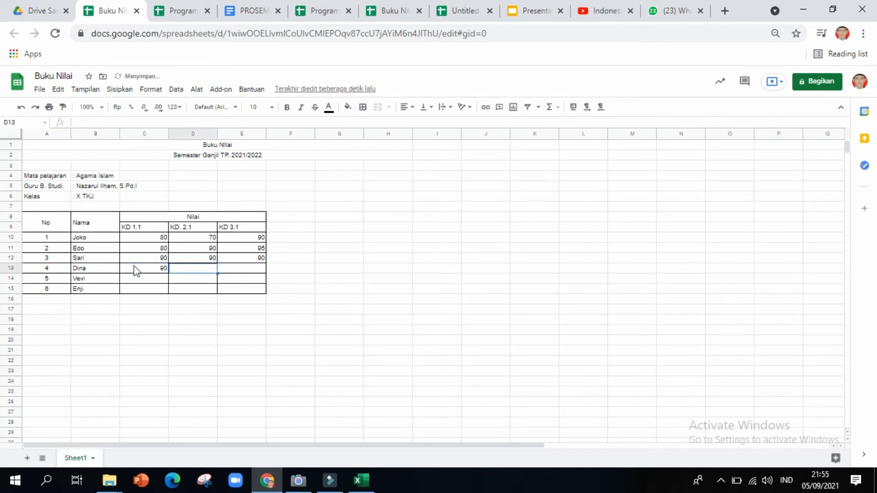
{"action": "type", "text": "80"}
{"action": "key", "text": "Tab"}
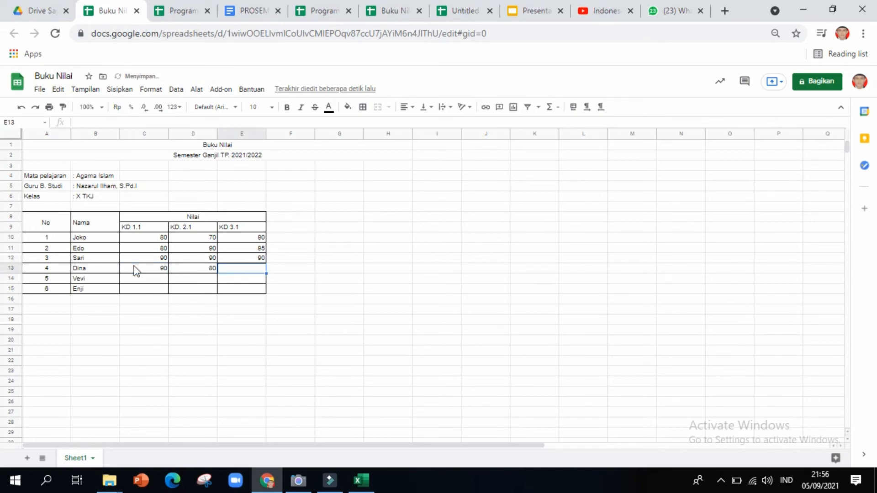
{"action": "type", "text": "85"}
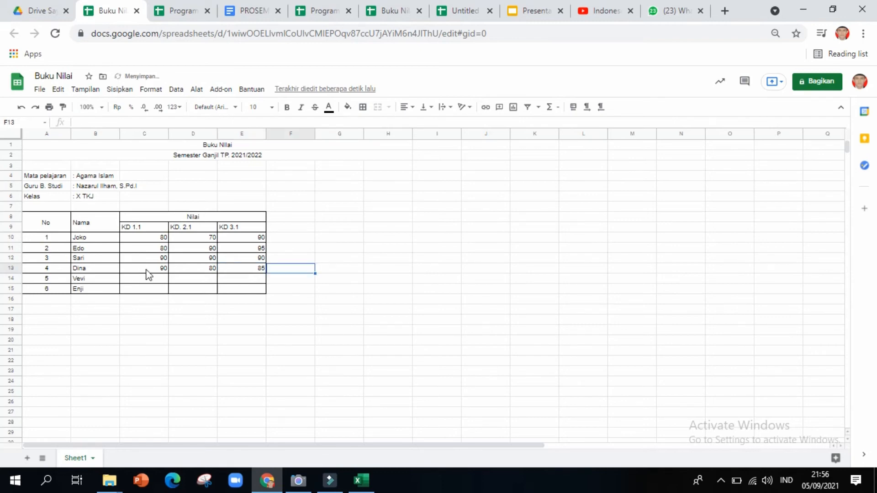
{"action": "left_click", "coordinate": [152, 277]}
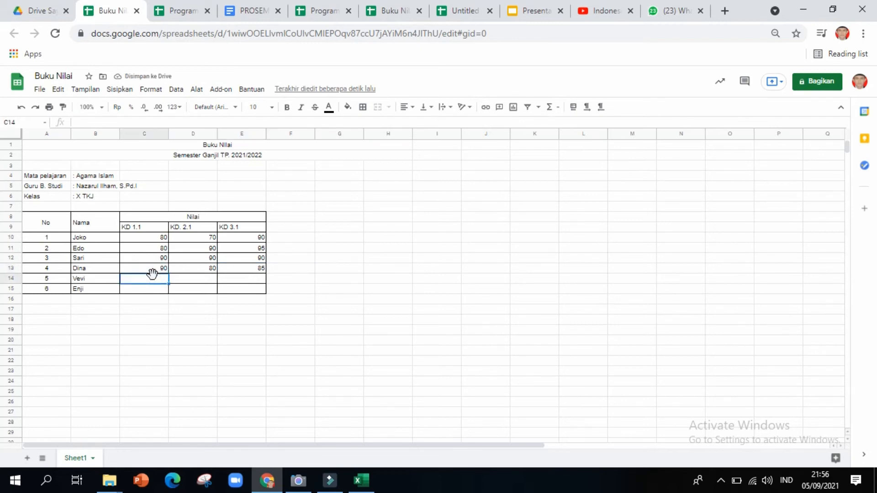
{"action": "type", "text": "70"}
{"action": "key", "text": "Tab"}
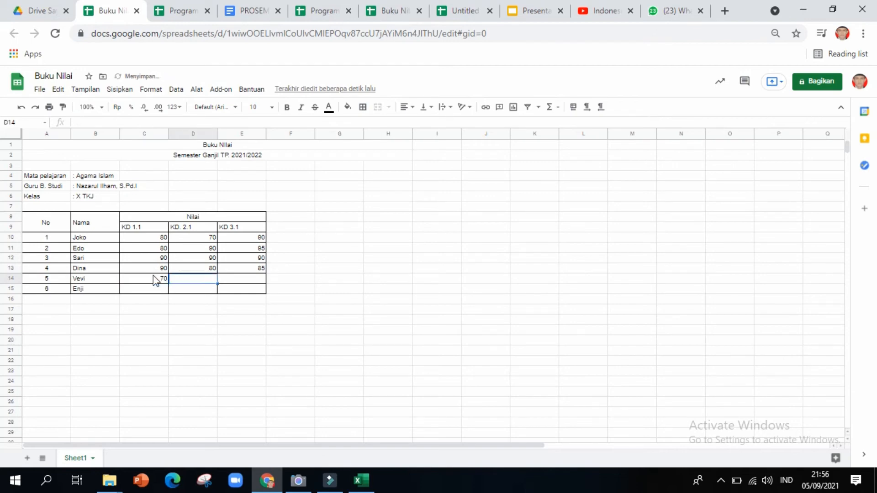
{"action": "type", "text": "80"}
{"action": "key", "text": "Tab"}
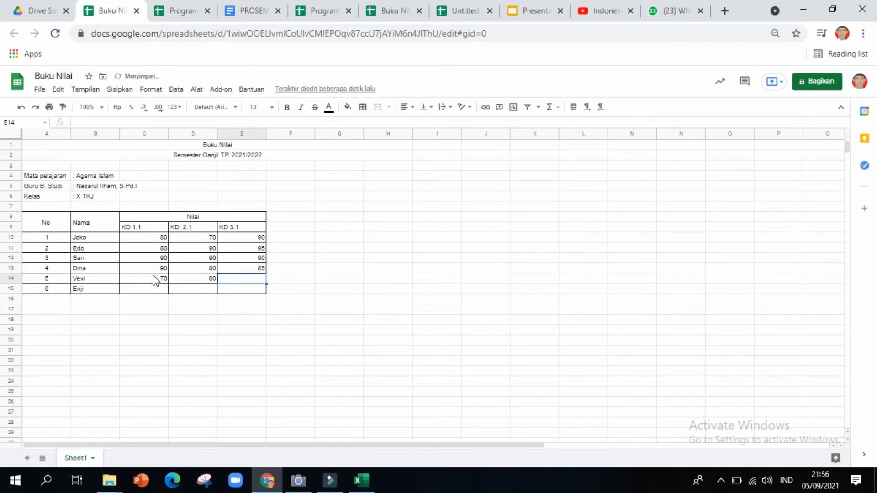
{"action": "type", "text": "85"}
{"action": "key", "text": "Tab"}
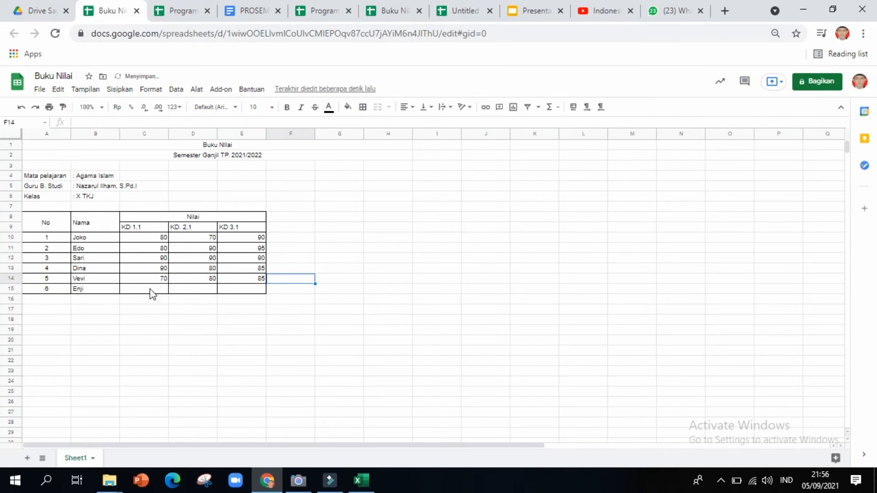
{"action": "left_click", "coordinate": [152, 293]}
{"action": "type", "text": "90"}
{"action": "key", "text": "Tab"}
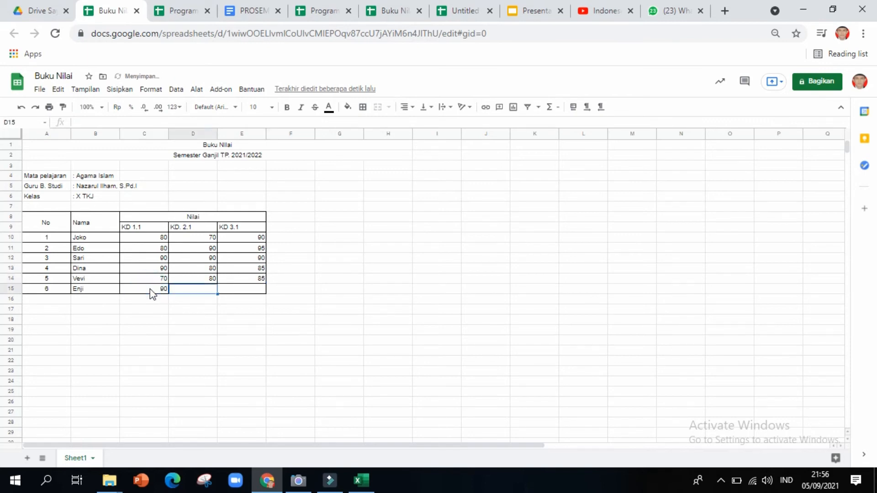
{"action": "type", "text": "90"}
{"action": "key", "text": "Tab"}
{"action": "type", "text": "90"}
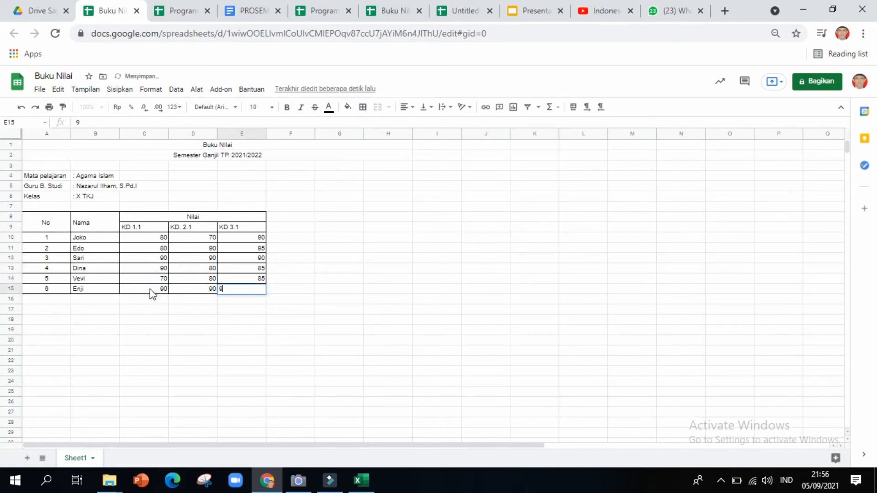
{"action": "key", "text": "Tab"}
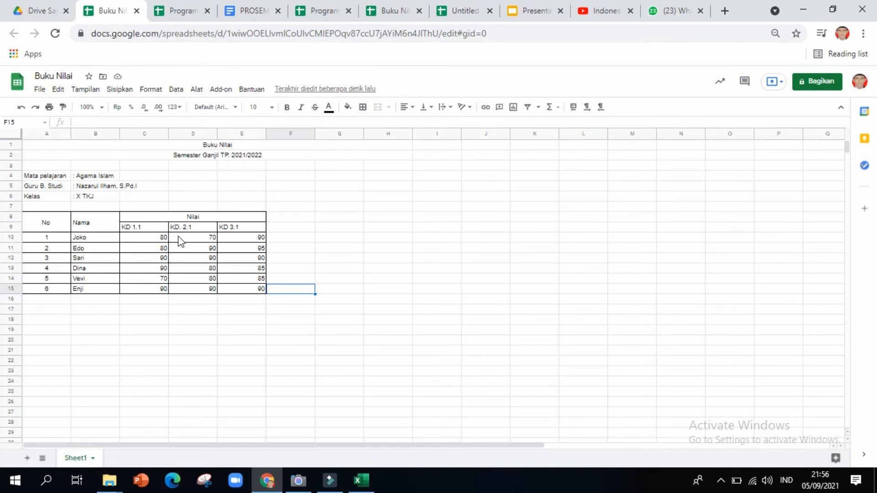
Centre-align the scores in C10:E15.
{"action": "left_click", "coordinate": [139, 241]}
{"action": "left_click_drag", "start_coordinate": [138, 241], "coordinate": [251, 293]}
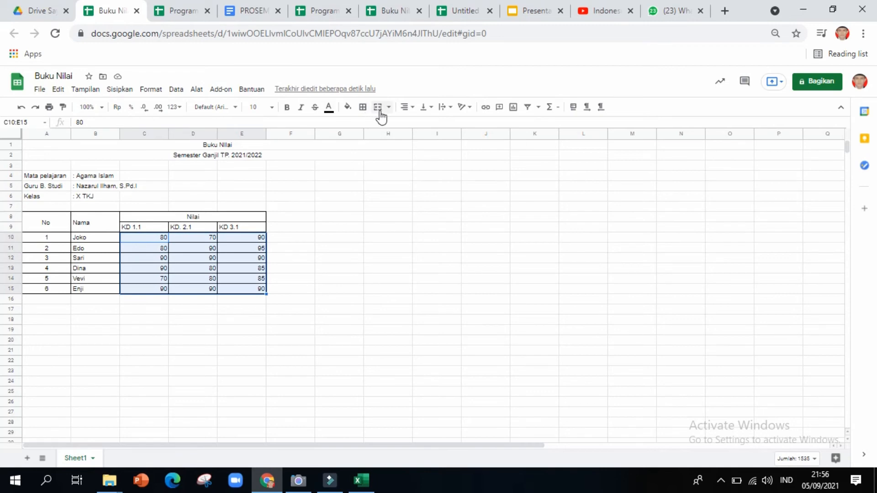
{"action": "left_click", "coordinate": [407, 108]}
{"action": "left_click", "coordinate": [417, 123]}
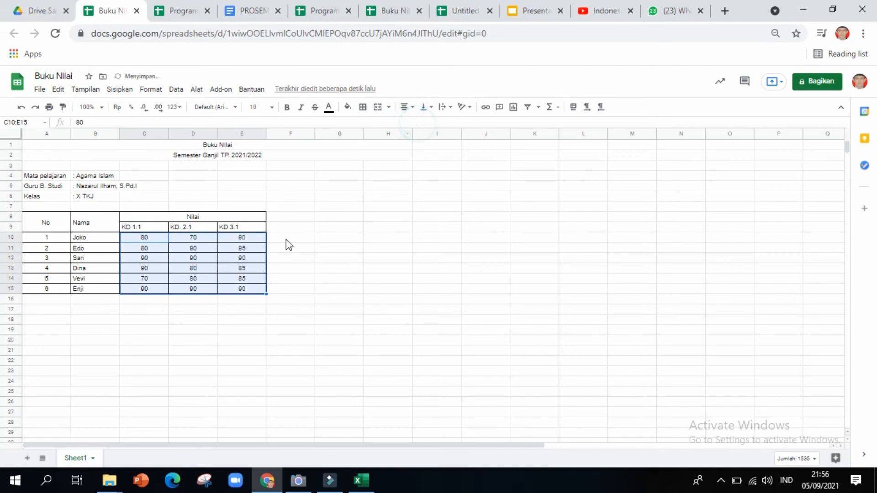
{"action": "left_click", "coordinate": [286, 237]}
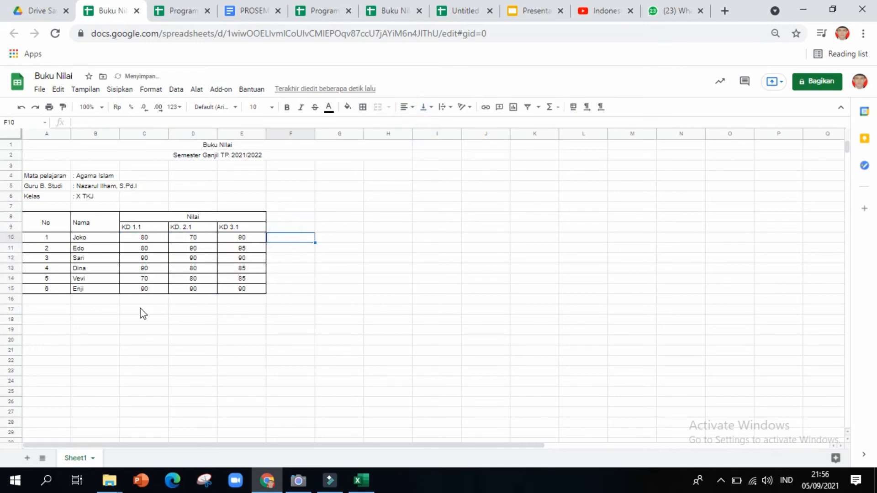
Select F8:F15 for the new average column.
{"action": "left_click", "coordinate": [133, 229]}
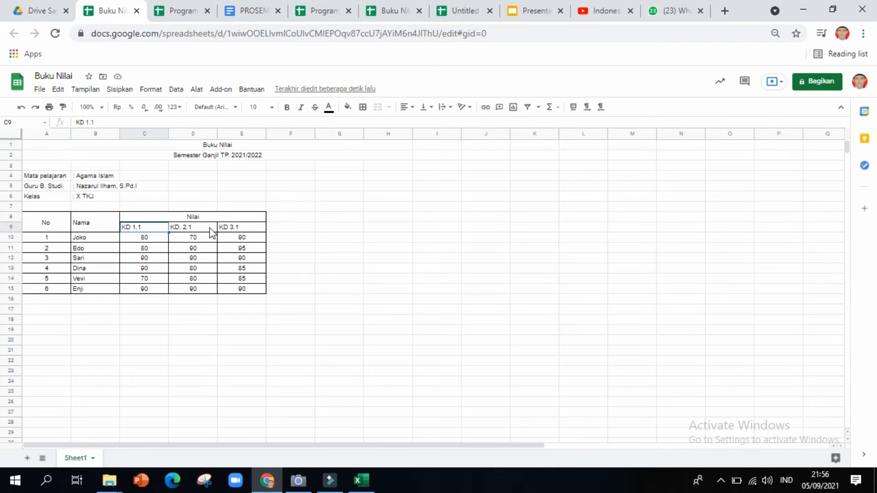
{"action": "left_click", "coordinate": [279, 218]}
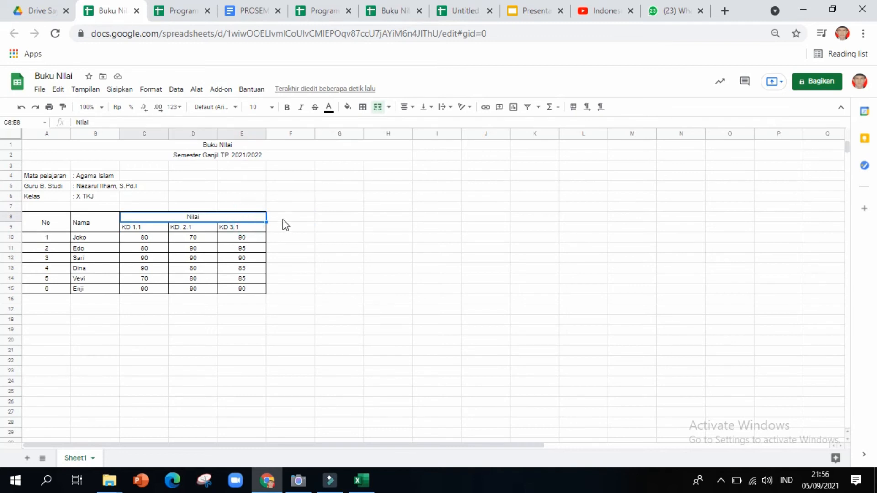
{"action": "left_click", "coordinate": [274, 215]}
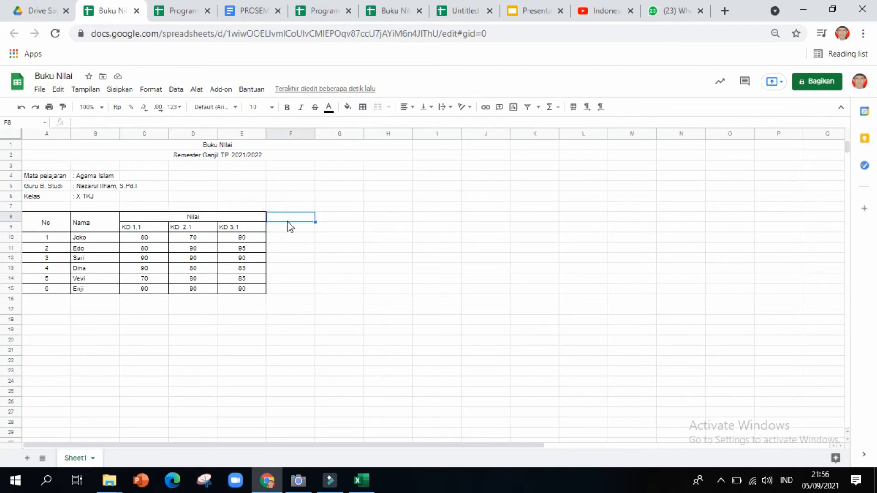
{"action": "key", "text": "shift+Down"}
{"action": "key", "text": "shift+Down"}
{"action": "key", "text": "shift+Down"}
{"action": "key", "text": "shift+Down"}
{"action": "key", "text": "shift+Down"}
{"action": "key", "text": "shift+Down"}
{"action": "key", "text": "shift+Down"}
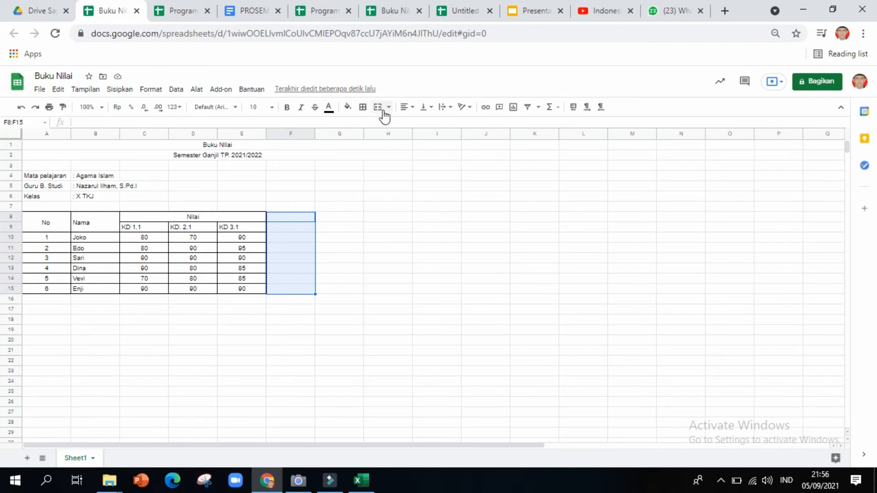
Apply all borders to cells F8:F15.
{"action": "left_click", "coordinate": [362, 107]}
{"action": "left_click", "coordinate": [366, 125]}
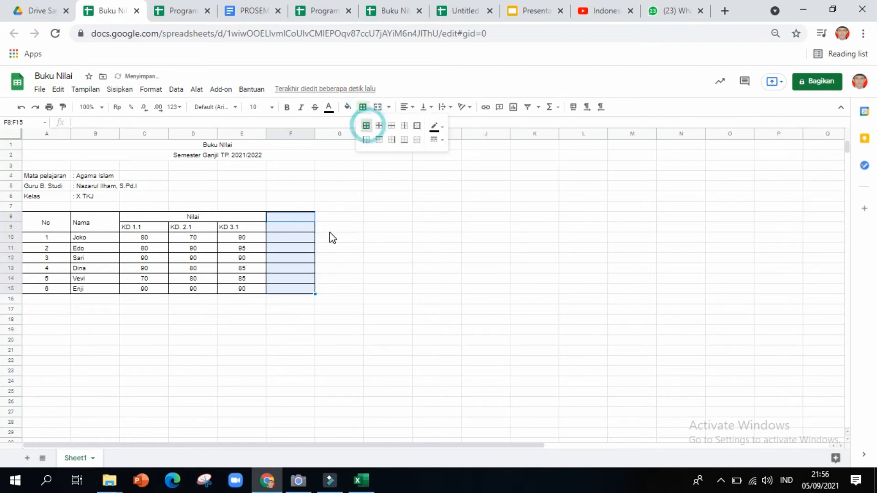
{"action": "left_click", "coordinate": [329, 232]}
Replace the contents of F8 with the heading RATA-RATA.
{"action": "left_click", "coordinate": [291, 216]}
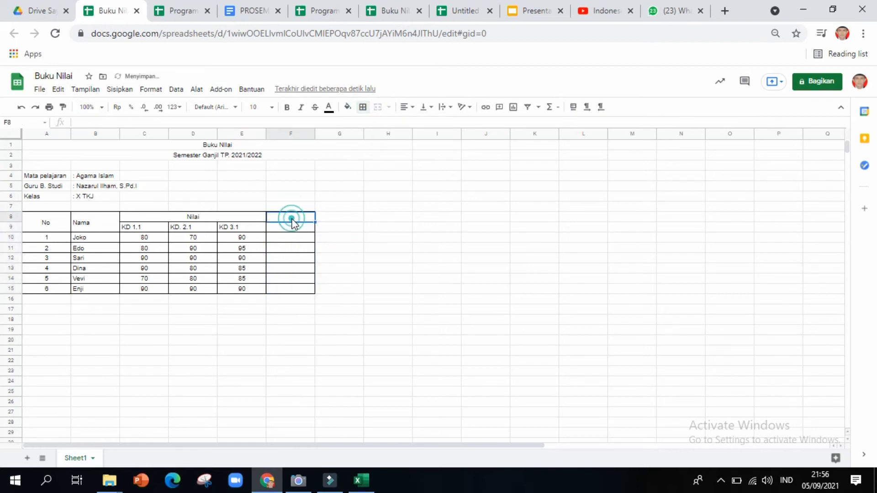
{"action": "double_click", "coordinate": [292, 218]}
{"action": "key", "text": "BackSpace"}
{"action": "key", "text": "BackSpace"}
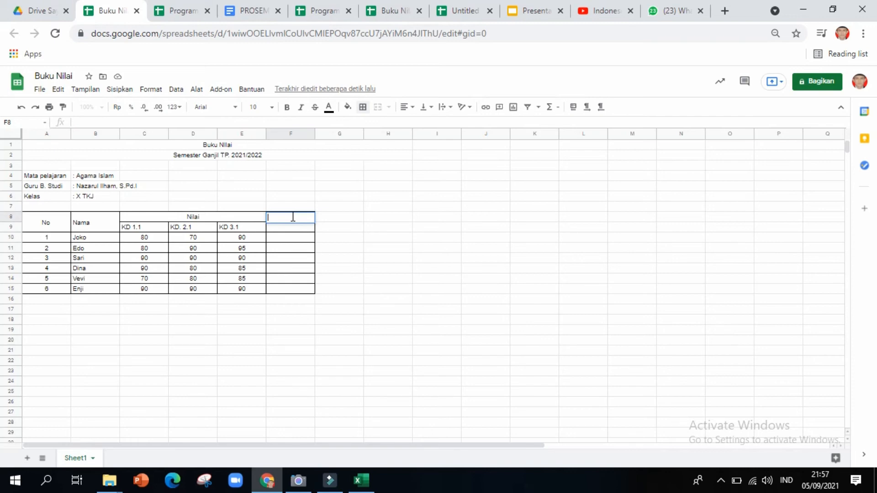
{"action": "type", "text": "RATA-RATA"}
{"action": "left_click", "coordinate": [292, 232]}
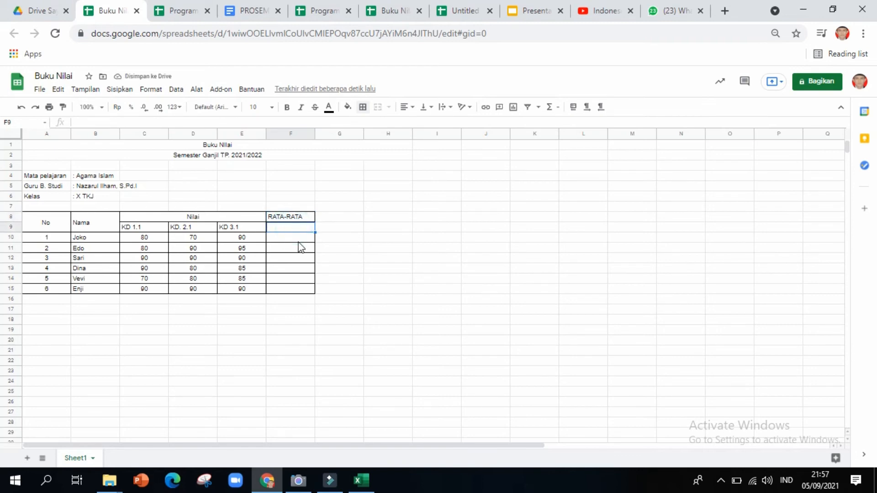
Merge F8:F9 and centre RATA-RATA vertically.
{"action": "left_click", "coordinate": [300, 242]}
{"action": "left_click", "coordinate": [299, 219]}
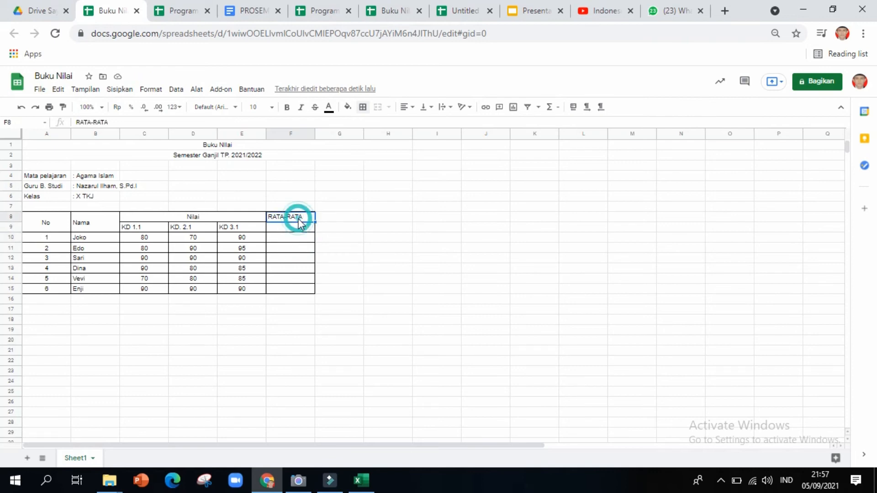
{"action": "left_click_drag", "start_coordinate": [298, 220], "coordinate": [300, 227]}
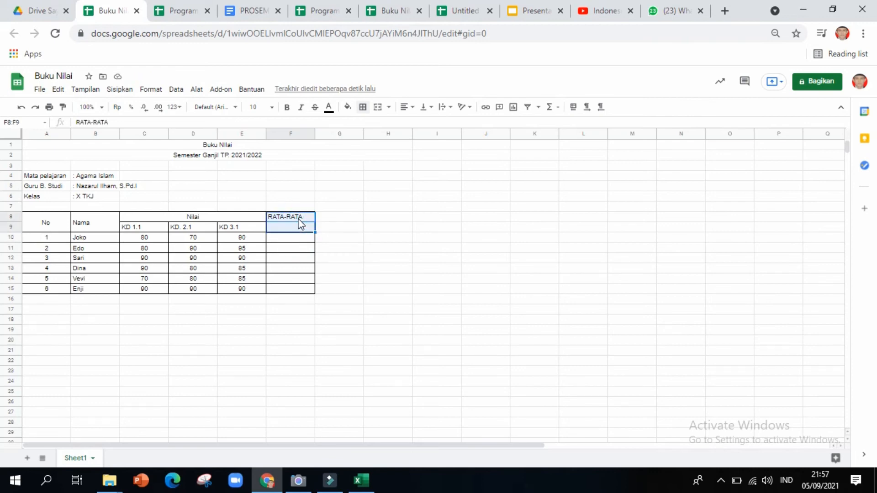
{"action": "left_click", "coordinate": [378, 108]}
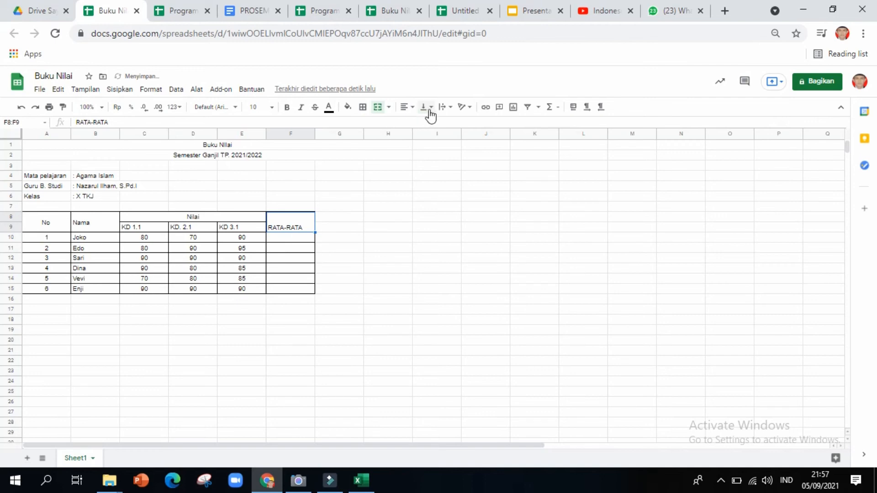
{"action": "left_click", "coordinate": [445, 108]}
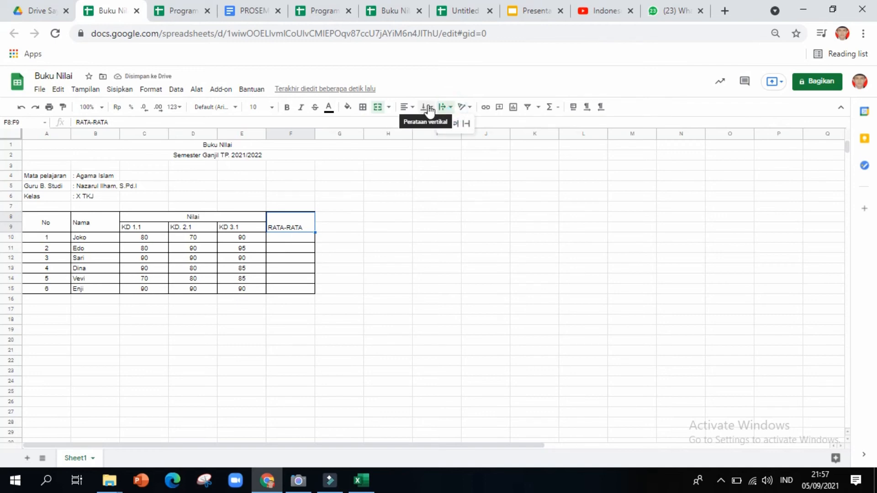
{"action": "left_click", "coordinate": [428, 106]}
{"action": "left_click", "coordinate": [434, 123]}
Insert an AVERAGE formula in F10, then delete the resulting #REF! error.
{"action": "left_click", "coordinate": [337, 237]}
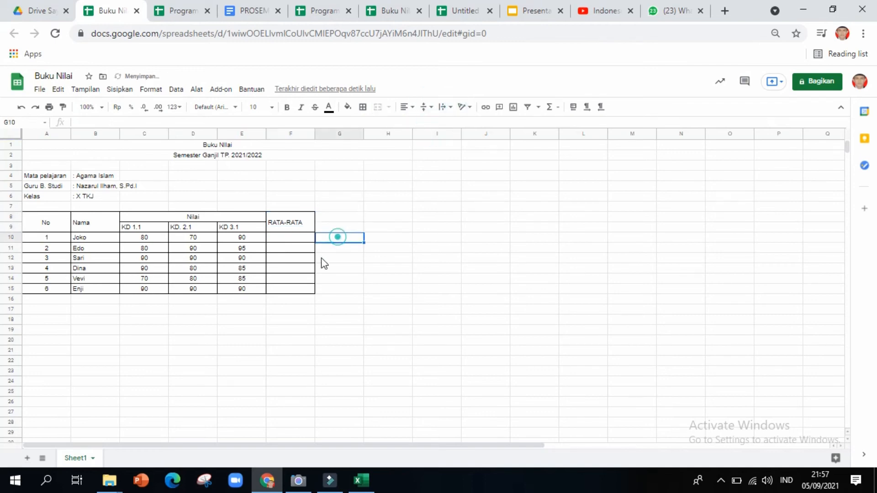
{"action": "left_click", "coordinate": [291, 239]}
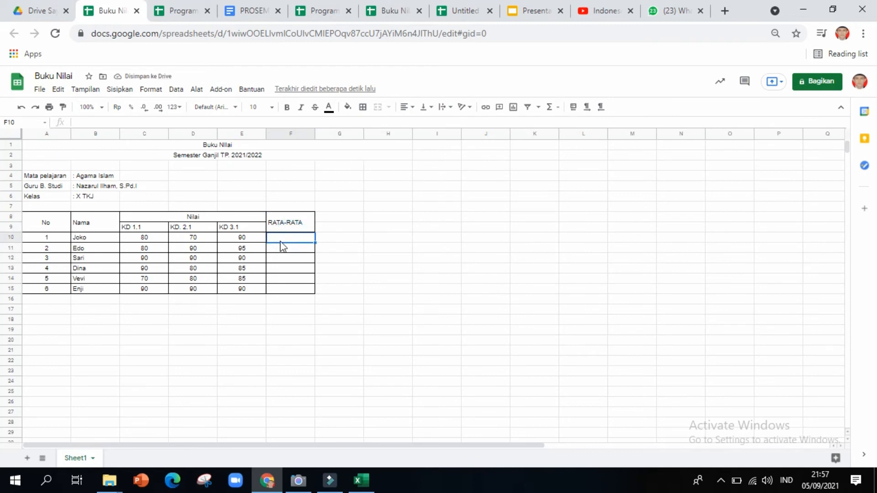
{"action": "left_click", "coordinate": [290, 237]}
{"action": "left_click", "coordinate": [558, 110]}
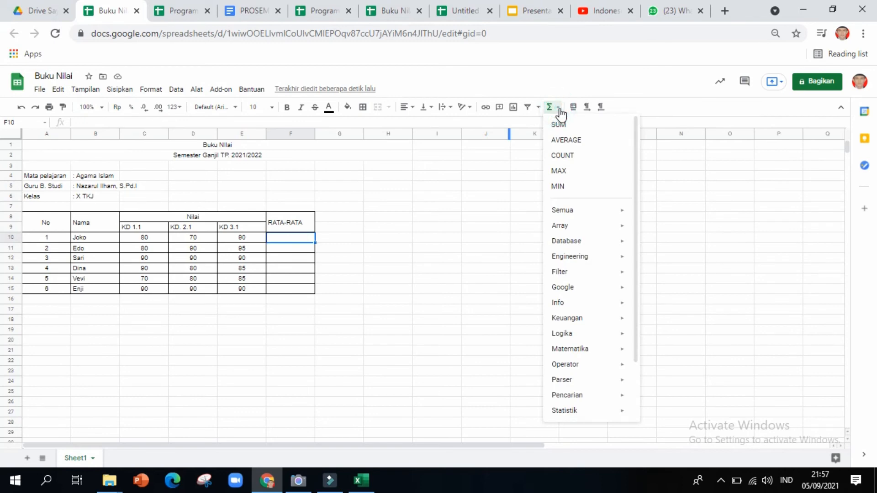
{"action": "left_click", "coordinate": [569, 142]}
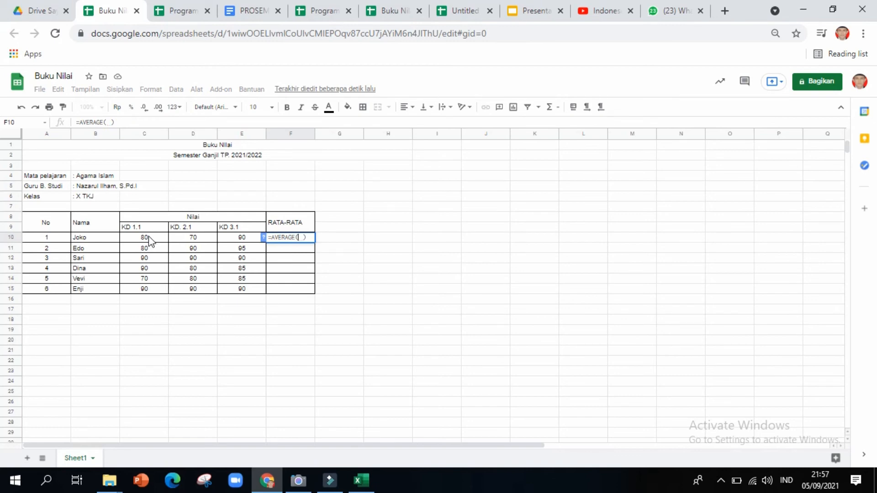
{"action": "left_click", "coordinate": [149, 240]}
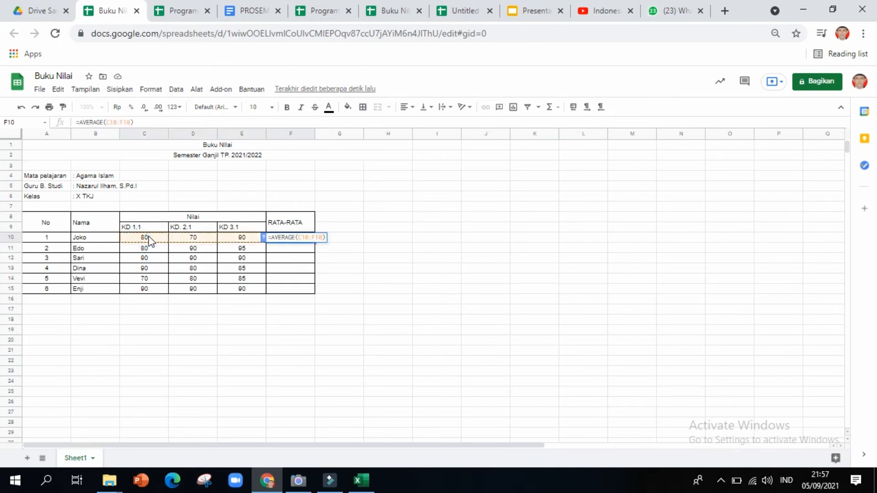
{"action": "key", "text": "Return"}
{"action": "left_click", "coordinate": [303, 239]}
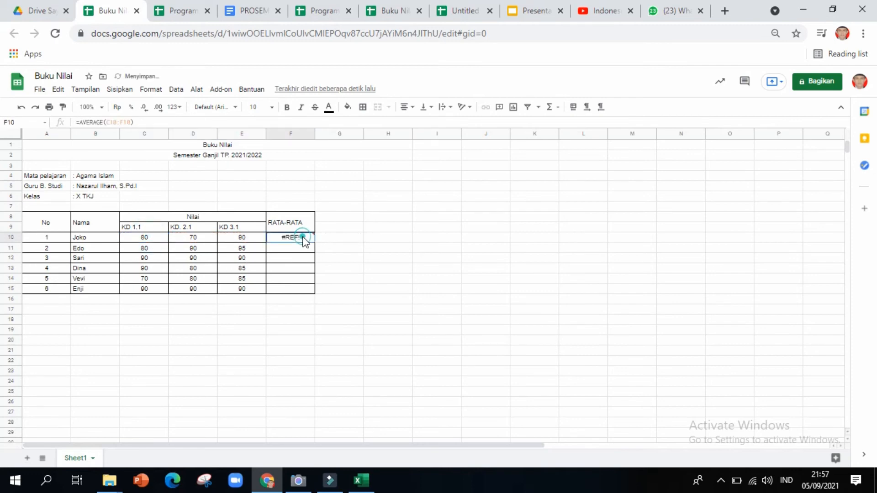
{"action": "key", "text": "Delete"}
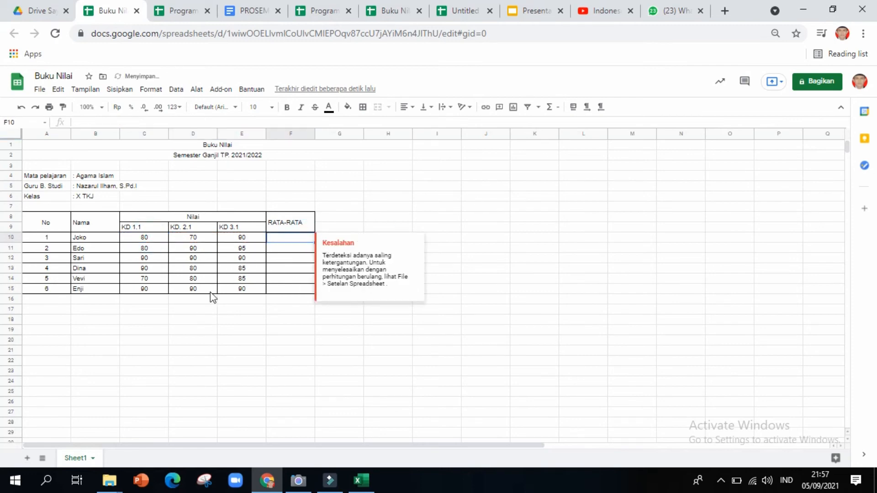
Enter =AVERAGE(C10:E10) in F10 so Joko's average shows 80.
{"action": "left_click", "coordinate": [288, 239]}
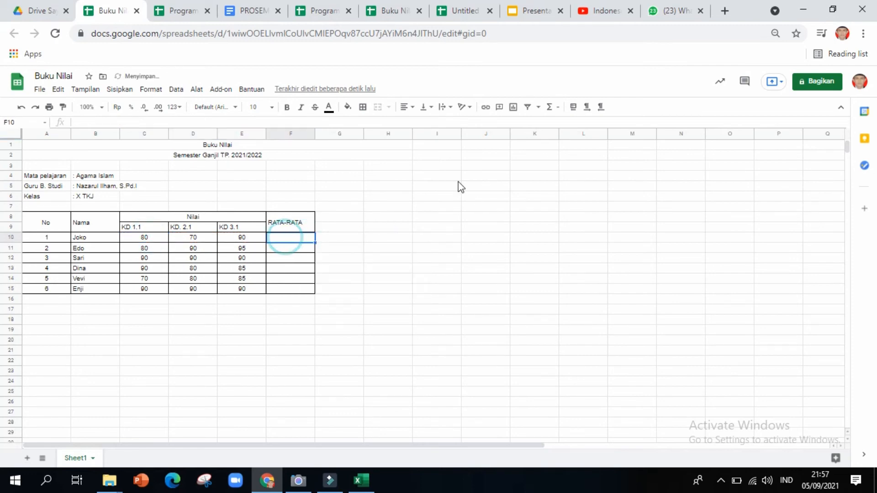
{"action": "left_click", "coordinate": [559, 112]}
{"action": "left_click", "coordinate": [564, 141]}
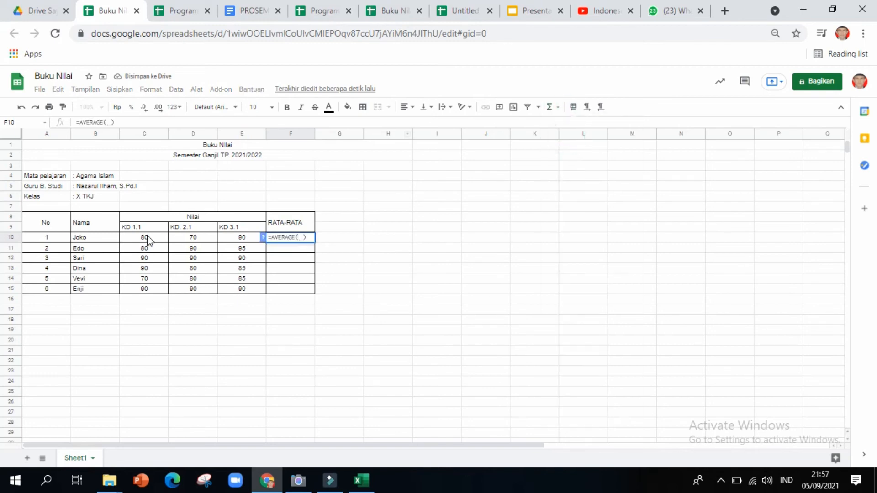
{"action": "left_click", "coordinate": [147, 238]}
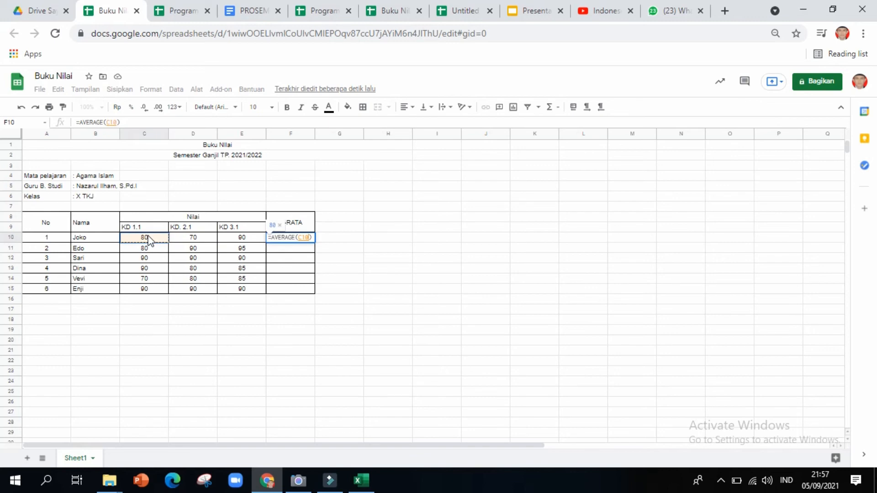
{"action": "left_click", "coordinate": [149, 236]}
{"action": "left_click_drag", "start_coordinate": [227, 246], "coordinate": [239, 235]}
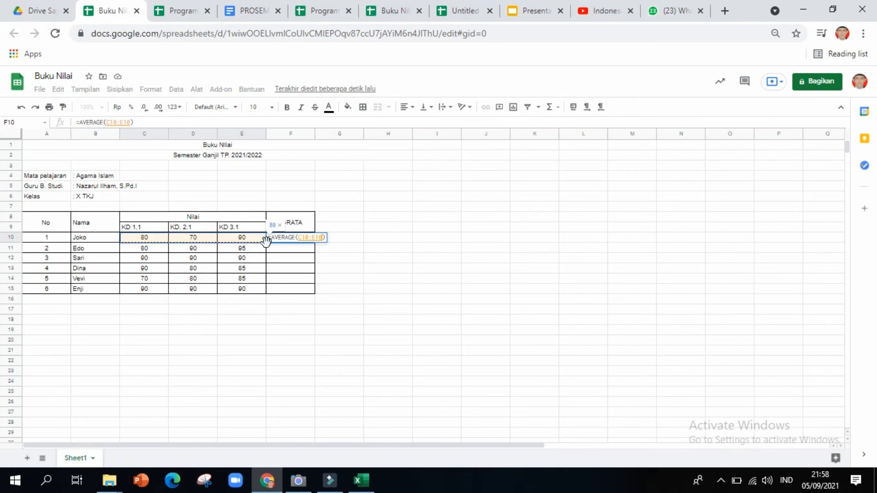
{"action": "key", "text": "Return"}
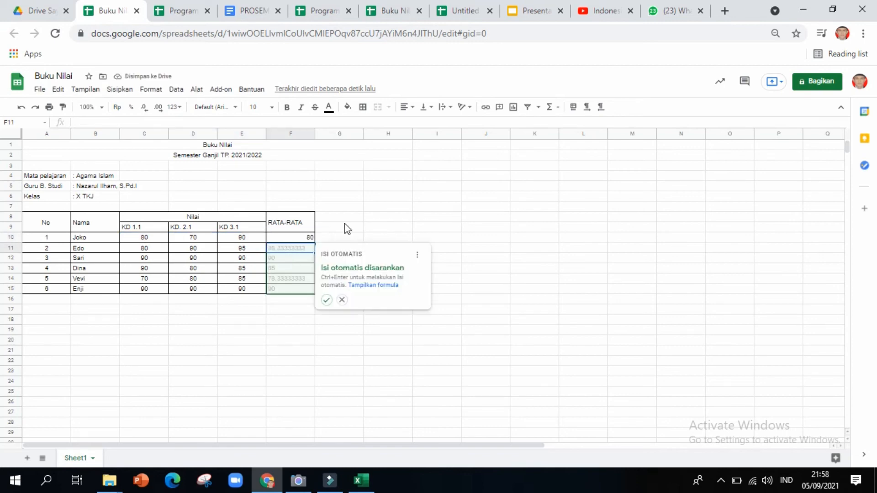
{"action": "left_click", "coordinate": [352, 228]}
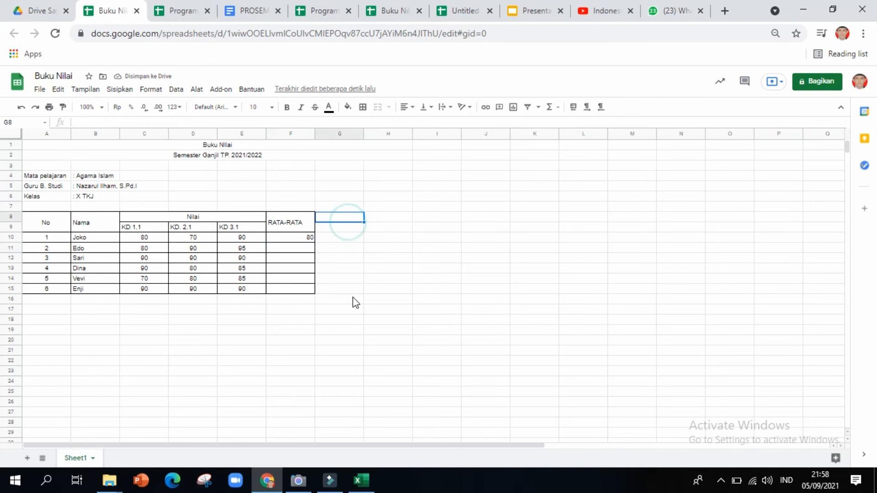
{"action": "left_click", "coordinate": [291, 237]}
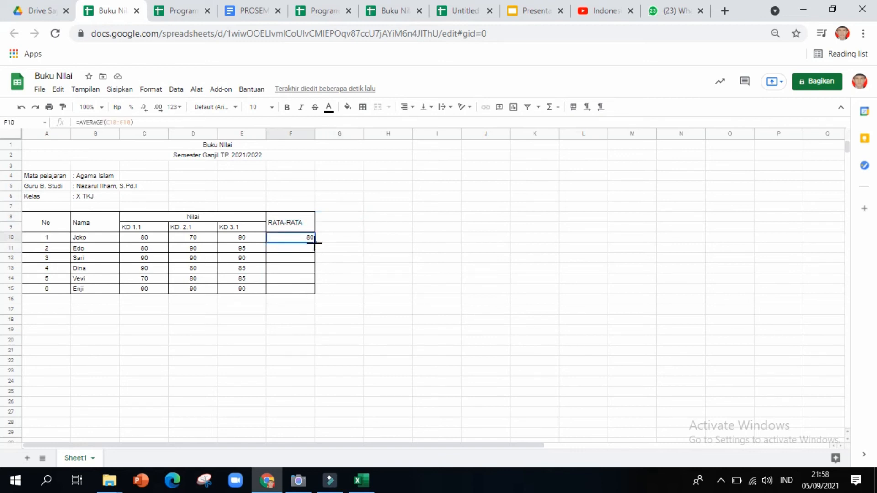
{"action": "left_click_drag", "start_coordinate": [314, 242], "coordinate": [315, 289]}
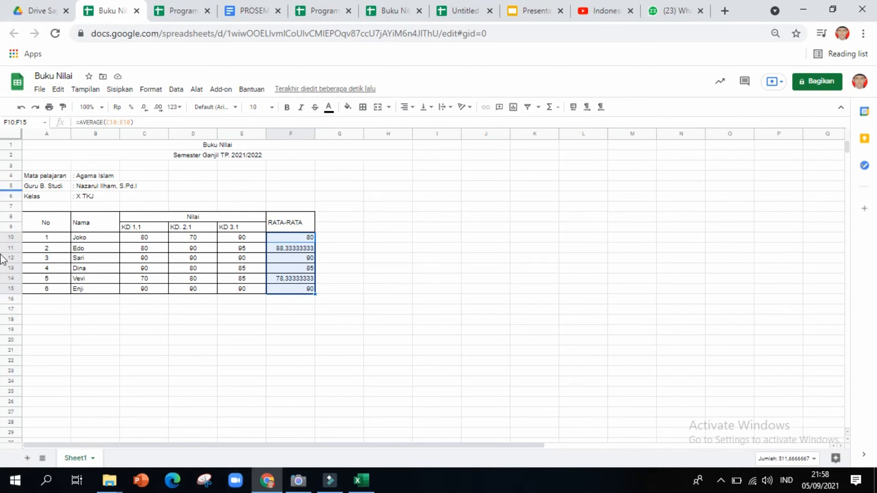
{"action": "left_click", "coordinate": [413, 280]}
{"action": "left_click", "coordinate": [293, 235]}
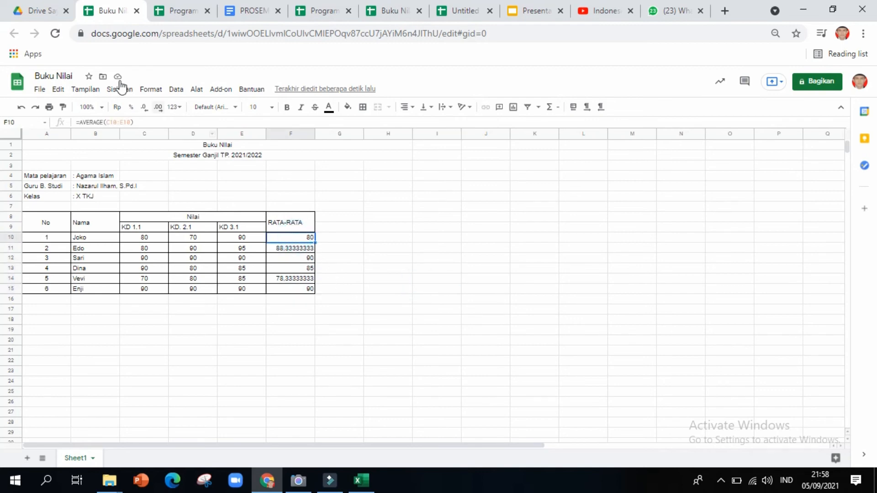
{"action": "left_click", "coordinate": [288, 233]}
{"action": "left_click", "coordinate": [88, 238]}
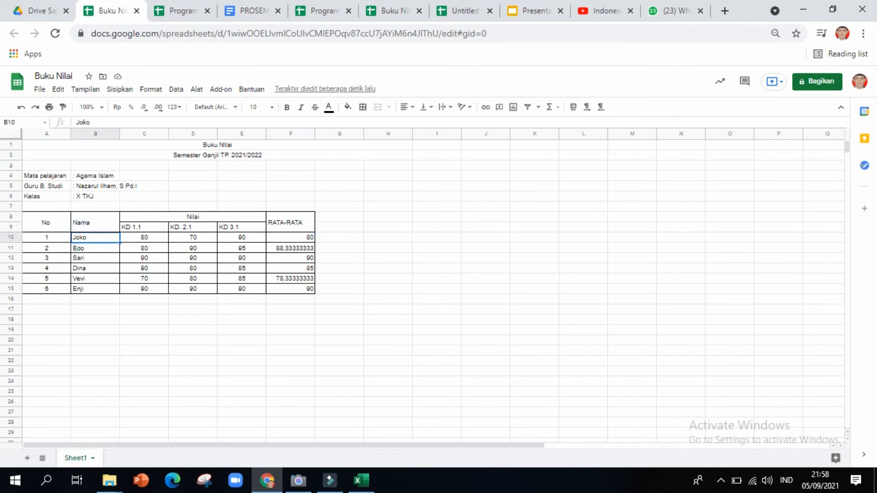
{"action": "key", "text": "shift+Down"}
{"action": "key", "text": "shift+Down"}
{"action": "key", "text": "shift+Down"}
{"action": "key", "text": "shift+Down"}
{"action": "key", "text": "shift+Down"}
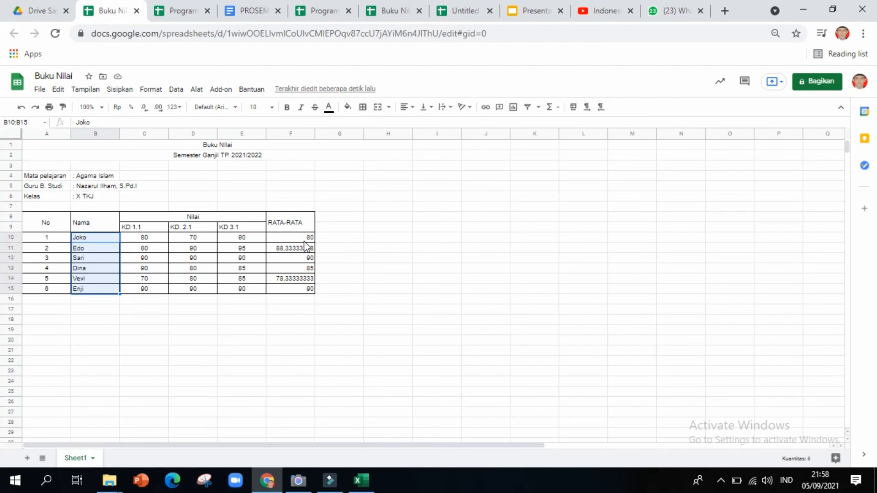
{"action": "left_click", "coordinate": [296, 239], "text": "shift"}
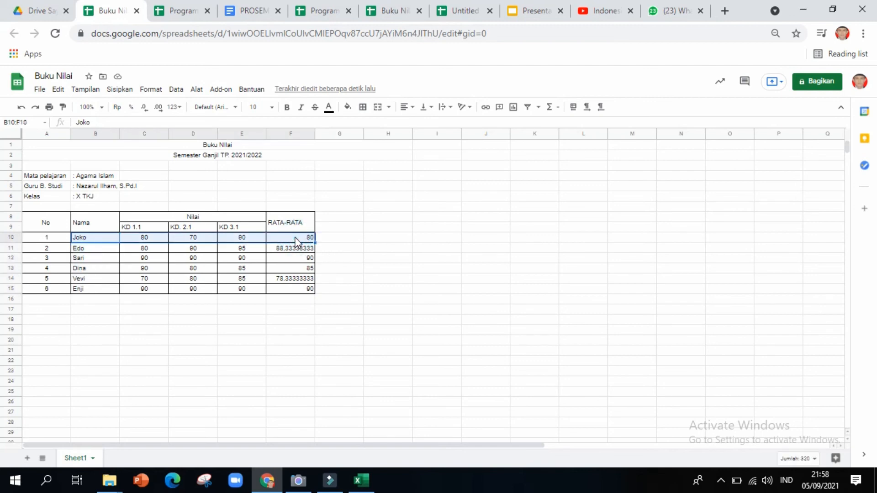
{"action": "left_click", "coordinate": [352, 251]}
{"action": "left_click", "coordinate": [84, 239]}
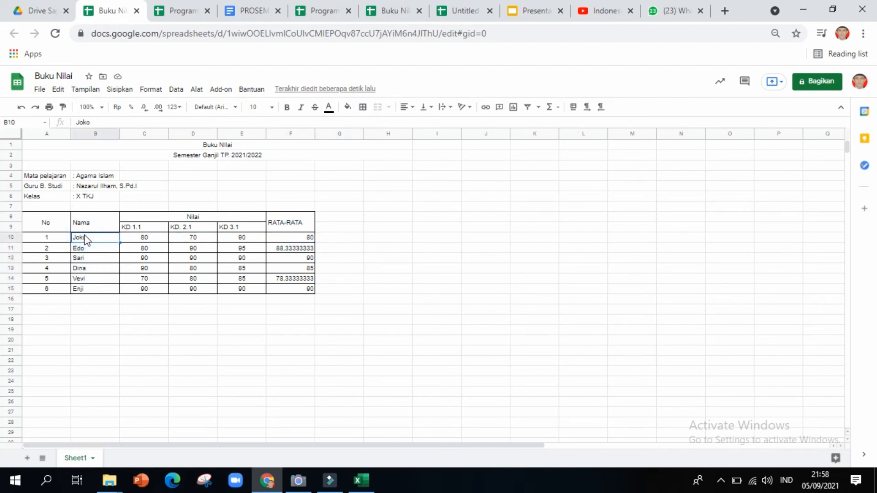
{"action": "key", "text": "shift+Down"}
{"action": "key", "text": "shift+Down"}
{"action": "key", "text": "shift+Down"}
{"action": "key", "text": "shift+Down"}
{"action": "key", "text": "shift+Down"}
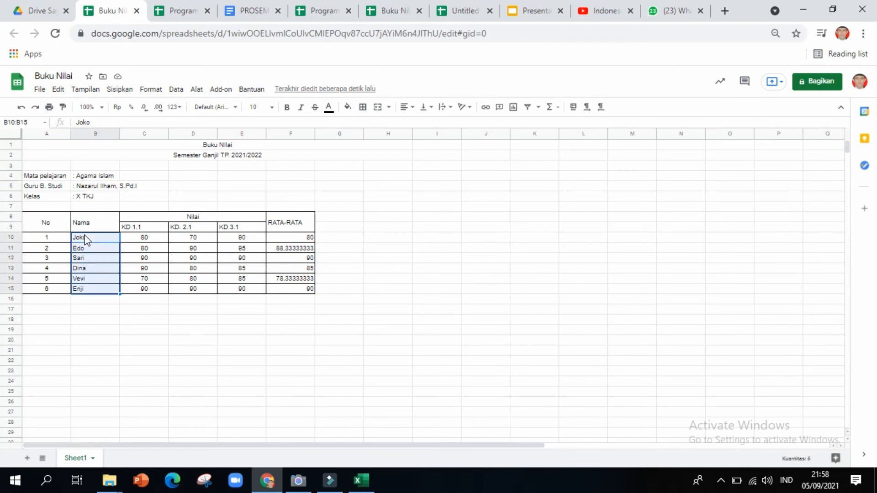
{"action": "left_click", "coordinate": [297, 239], "text": "ctrl"}
{"action": "key", "text": "ctrl+Down"}
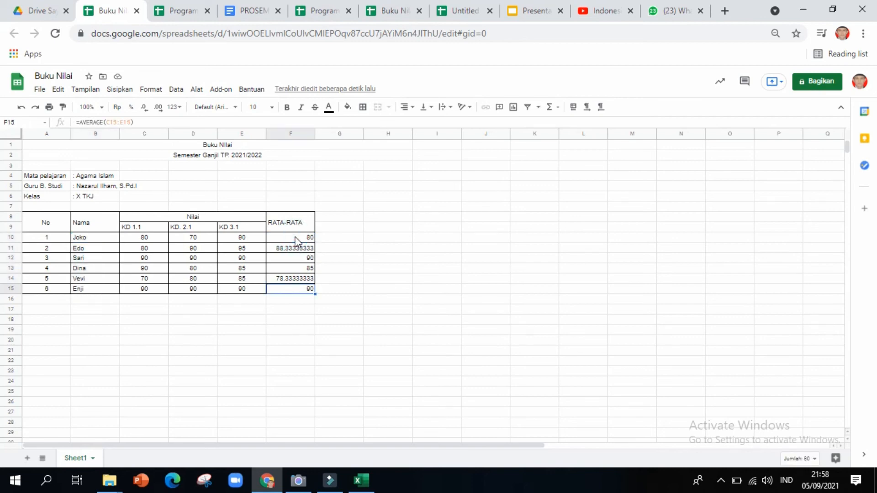
{"action": "key", "text": "ctrl+Down"}
{"action": "scroll", "coordinate": [301, 306], "scroll_direction": "up", "scroll_amount": 8}
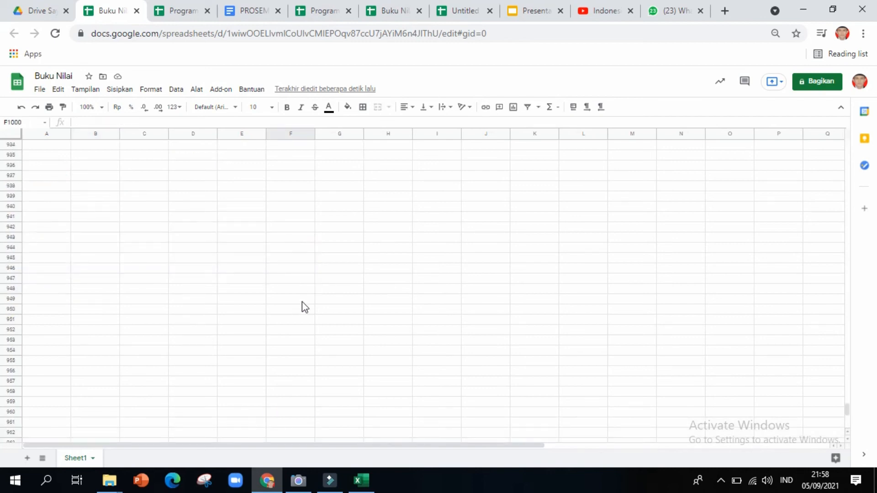
{"action": "key", "text": "ctrl+Up"}
{"action": "scroll", "coordinate": [302, 301], "scroll_direction": "up", "scroll_amount": 3}
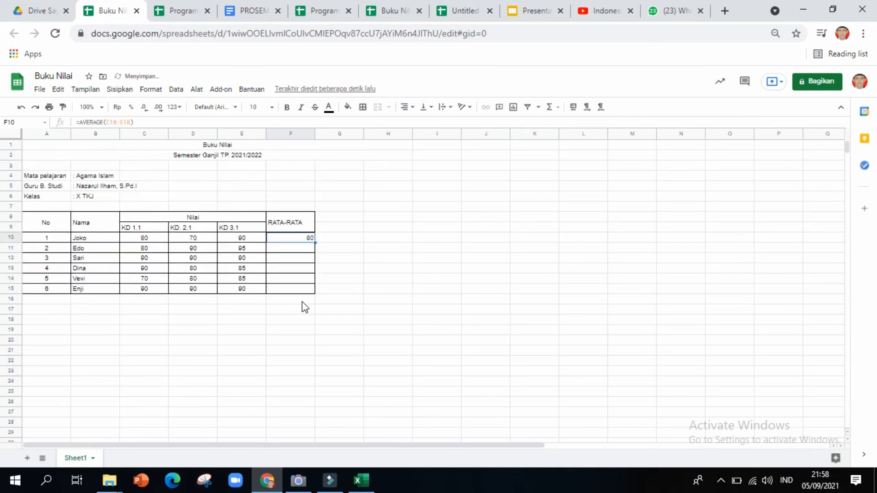
{"action": "key", "text": "Delete"}
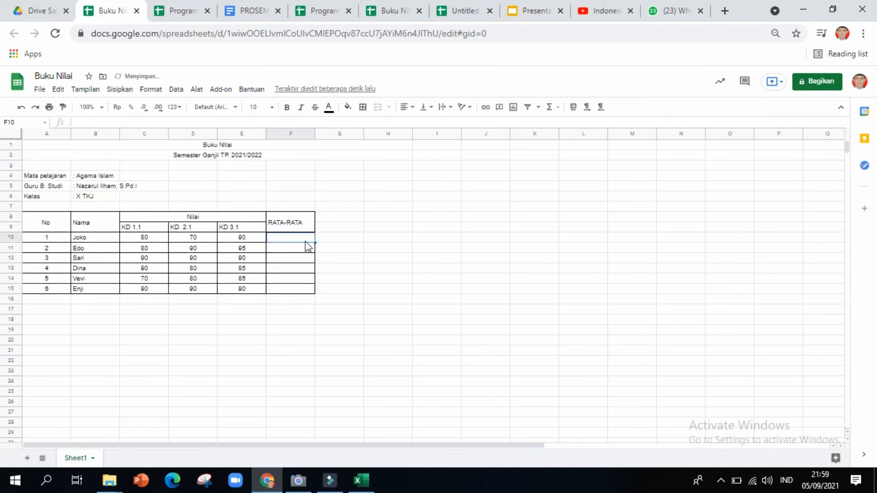
{"action": "left_click", "coordinate": [22, 107]}
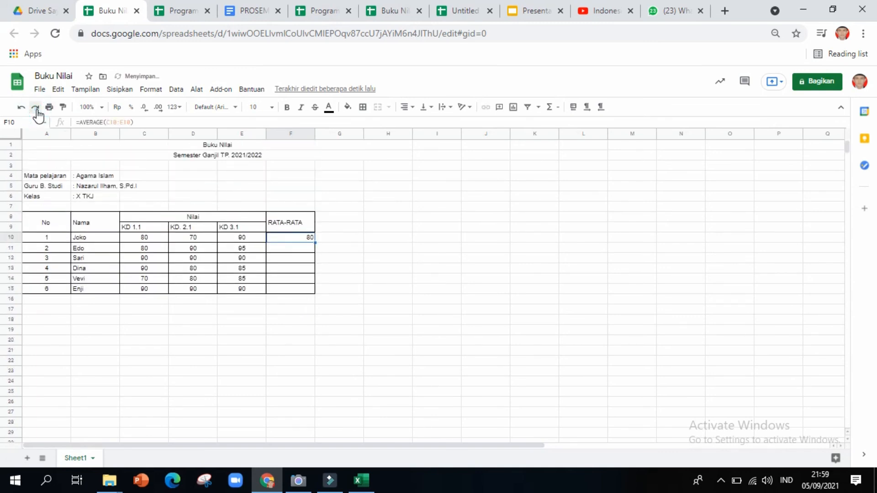
{"action": "left_click", "coordinate": [37, 110]}
{"action": "left_click", "coordinate": [253, 302]}
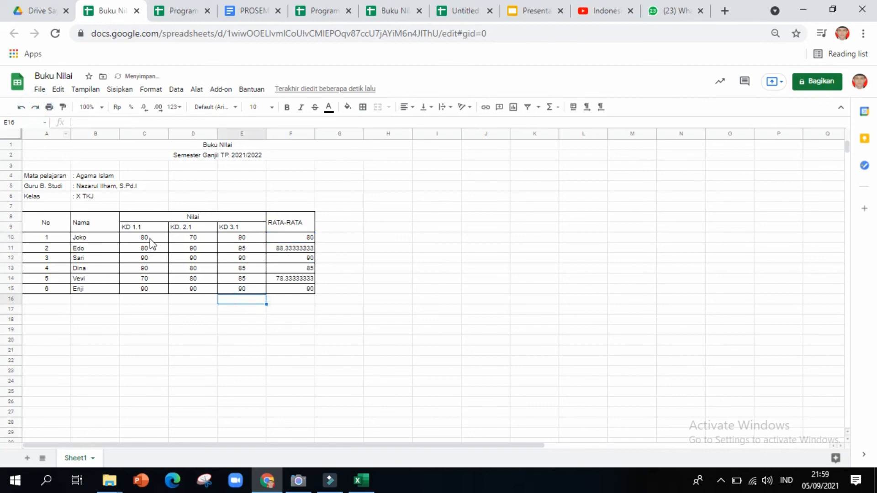
{"action": "left_click", "coordinate": [150, 237]}
{"action": "left_click", "coordinate": [77, 237]}
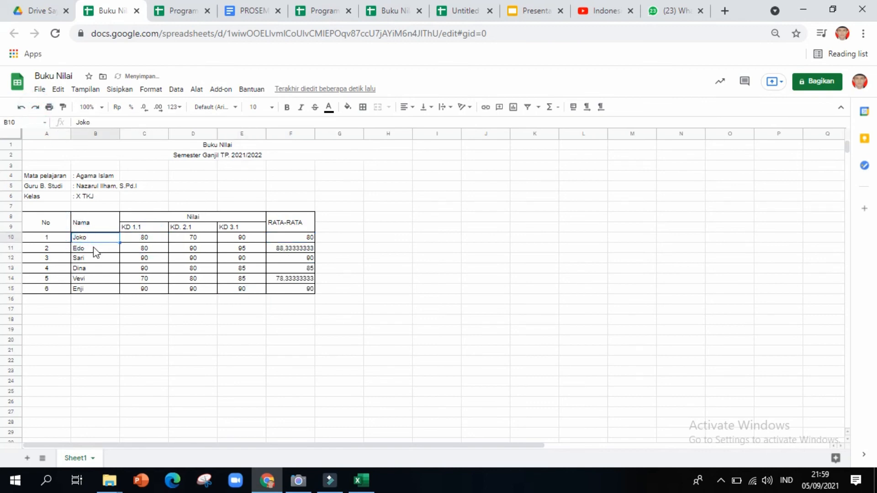
{"action": "key", "text": "shift+Down"}
{"action": "key", "text": "shift+Down"}
{"action": "key", "text": "shift+Down"}
{"action": "key", "text": "shift+Down"}
{"action": "key", "text": "shift+Down"}
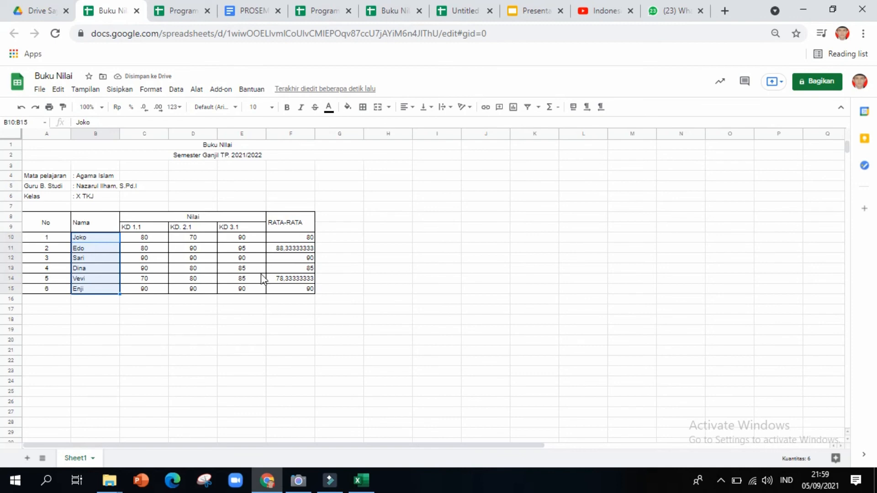
{"action": "left_click", "coordinate": [305, 238], "text": "shift"}
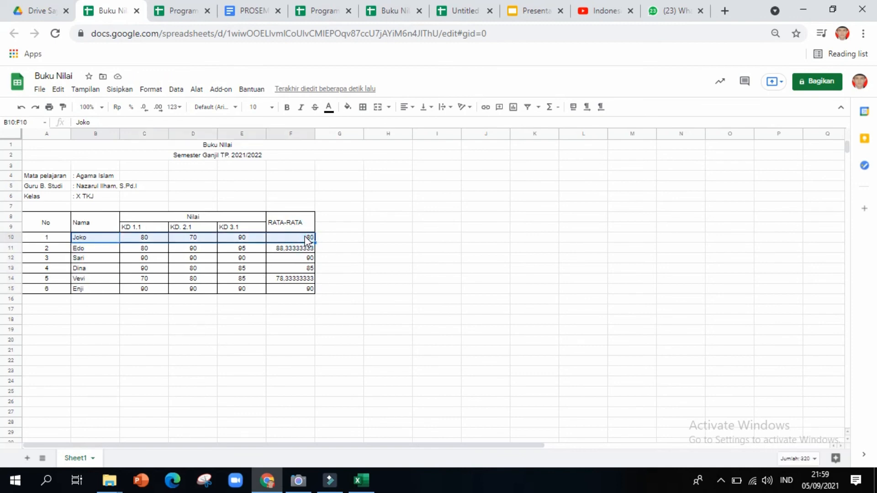
{"action": "left_click", "coordinate": [101, 237]}
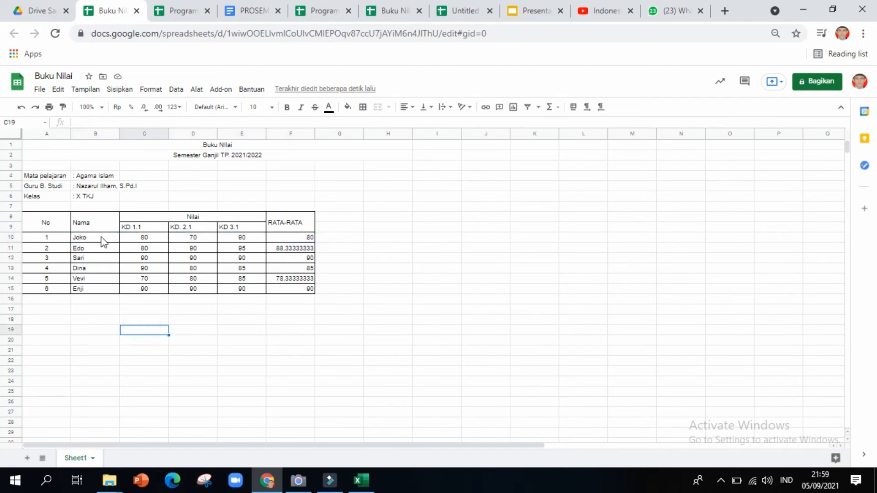
{"action": "key", "text": "shift+Down"}
{"action": "key", "text": "shift+Down"}
{"action": "key", "text": "shift+Down"}
{"action": "key", "text": "shift+Down"}
{"action": "key", "text": "shift+Down"}
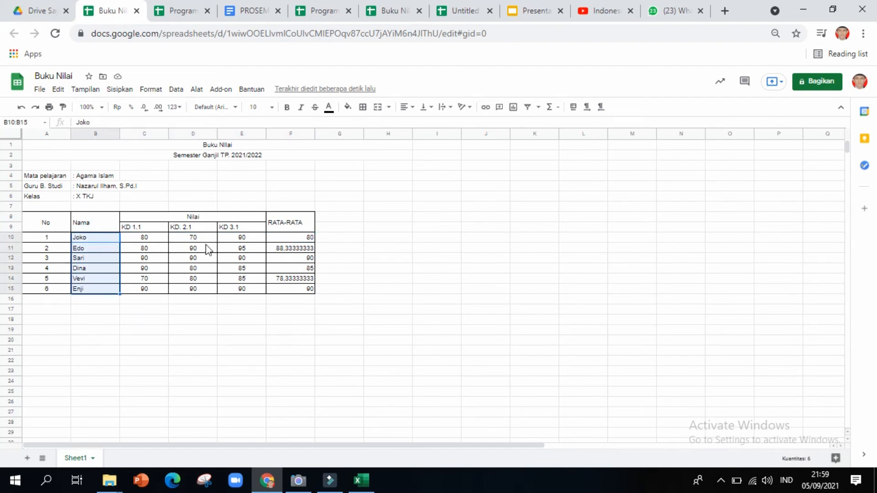
{"action": "left_click", "coordinate": [290, 237], "text": "ctrl"}
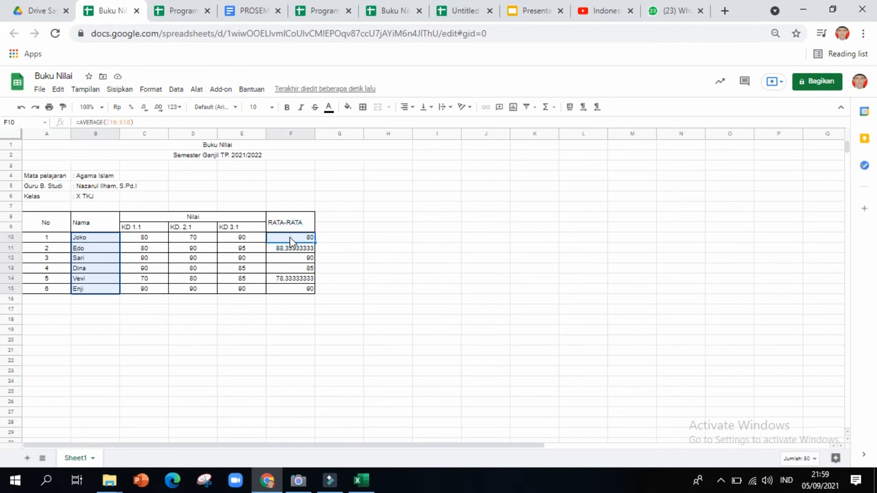
{"action": "key", "text": "ctrl+Down"}
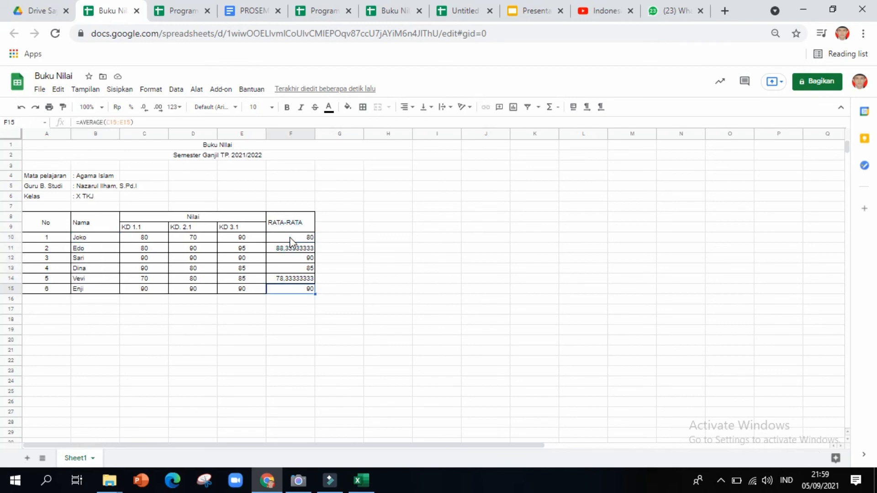
{"action": "key", "text": "ctrl+z"}
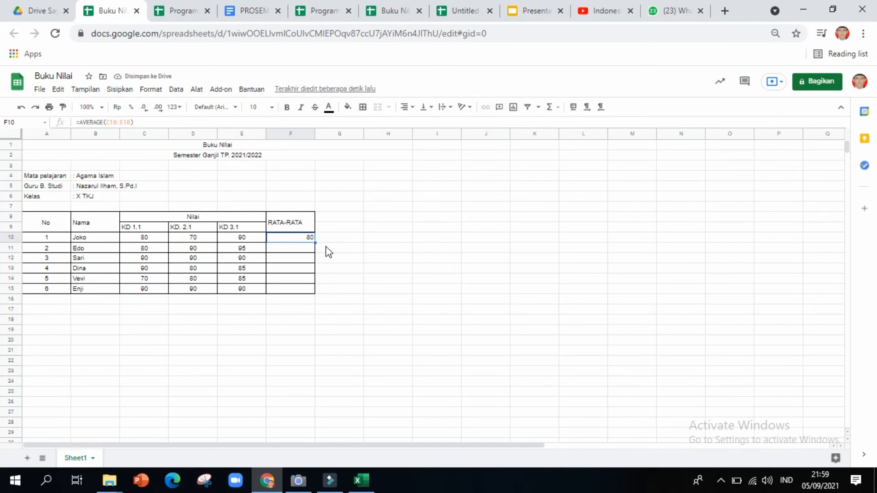
{"action": "left_click", "coordinate": [36, 108]}
{"action": "left_click", "coordinate": [173, 309]}
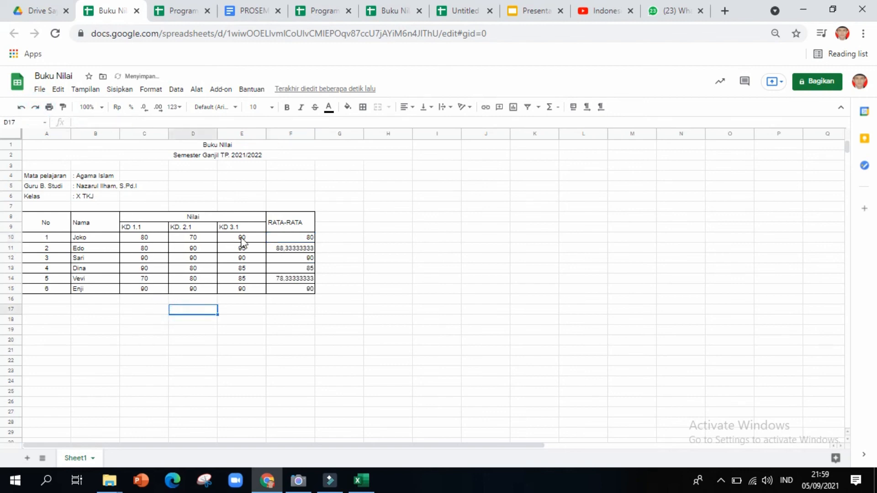
{"action": "left_click", "coordinate": [263, 239]}
{"action": "left_click", "coordinate": [99, 239]}
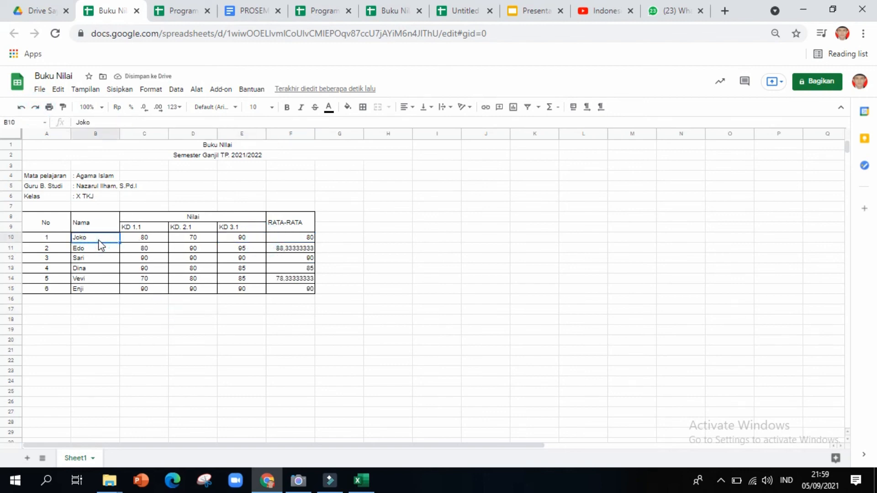
{"action": "key", "text": "shift+Down"}
{"action": "key", "text": "shift+Down"}
{"action": "key", "text": "shift+Down"}
{"action": "key", "text": "shift+Down"}
{"action": "key", "text": "shift+Down"}
{"action": "key", "text": "shift+Down"}
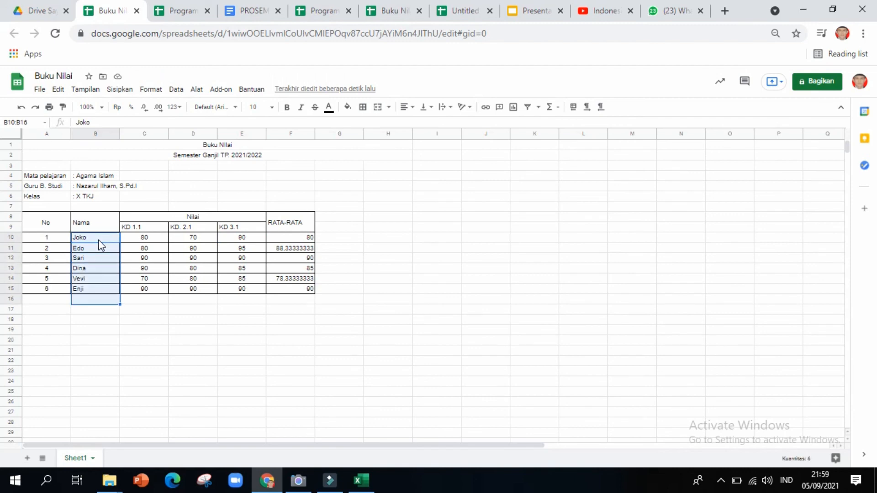
{"action": "key", "text": "shift+Up"}
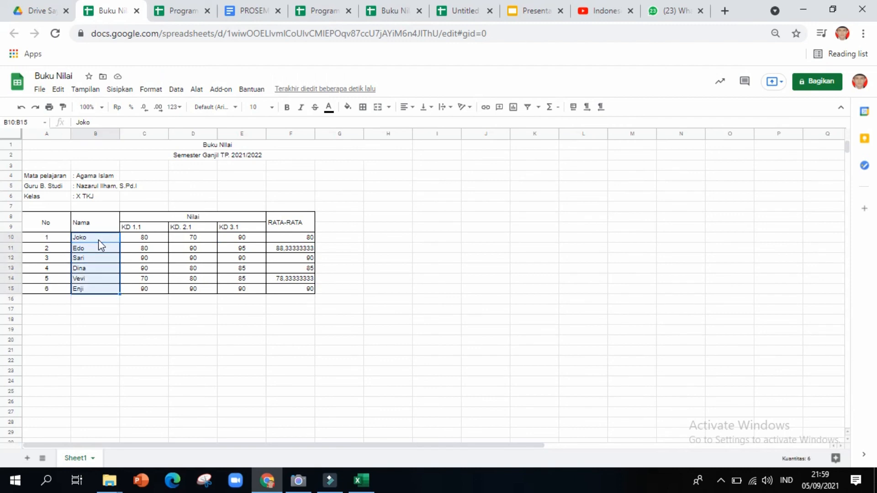
{"action": "left_click", "coordinate": [300, 238], "text": "ctrl"}
{"action": "key", "text": "ctrl+Down"}
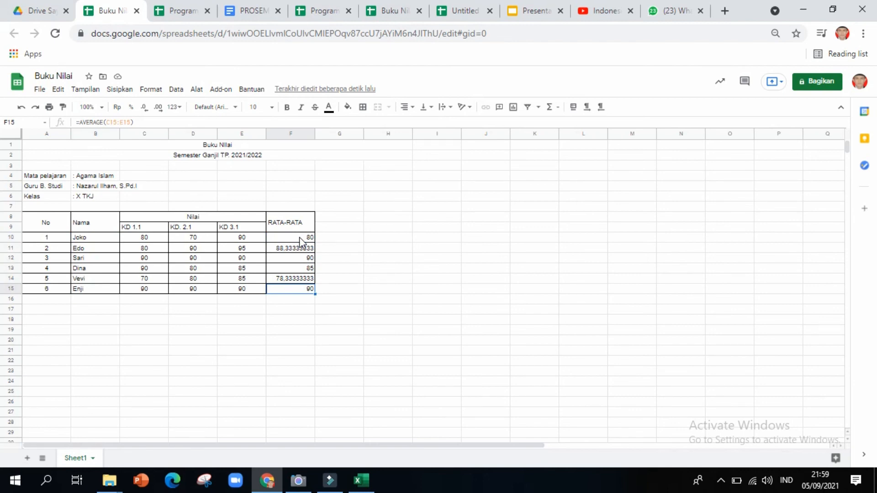
{"action": "left_click", "coordinate": [383, 237]}
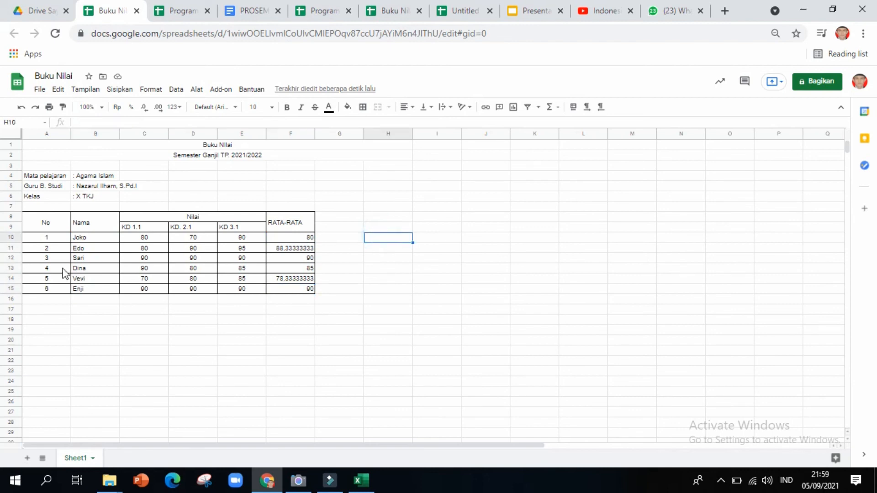
{"action": "left_click", "coordinate": [303, 236]}
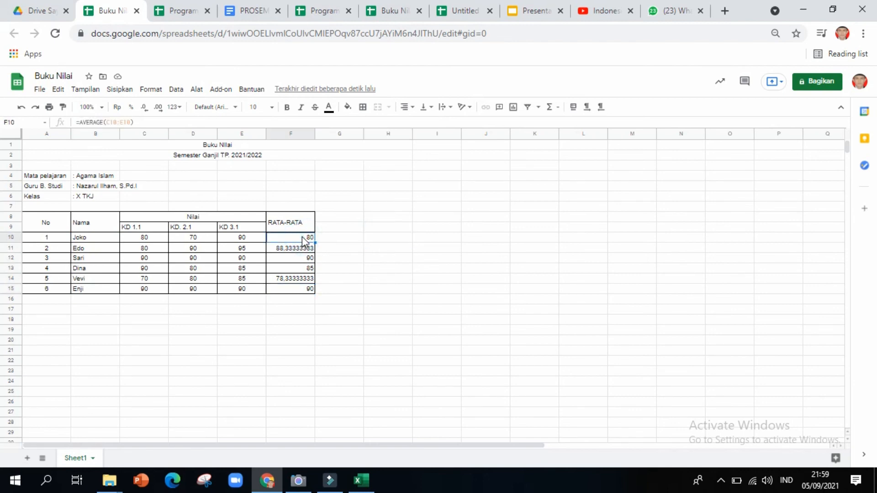
{"action": "key", "text": "shift+Down"}
{"action": "key", "text": "shift+Down"}
{"action": "key", "text": "shift+Down"}
{"action": "key", "text": "shift+Down"}
{"action": "key", "text": "shift+Down"}
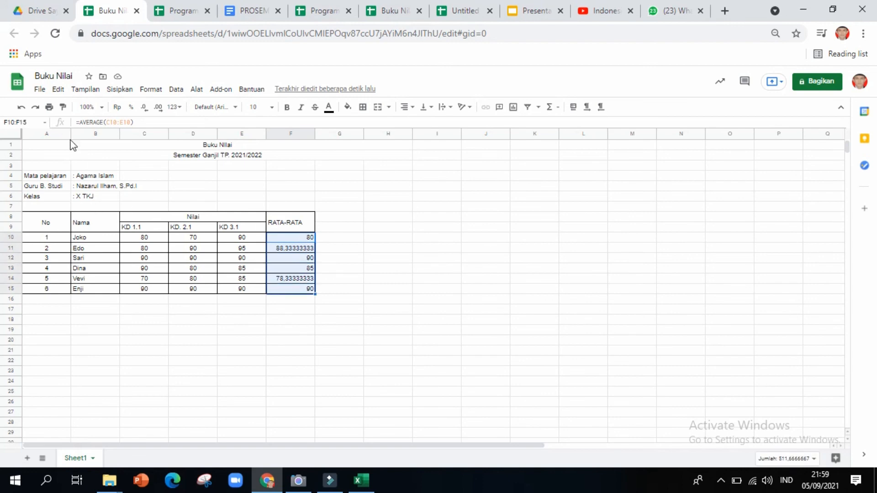
Insert a chart of the selected averages and move it below the table.
{"action": "left_click", "coordinate": [124, 91]}
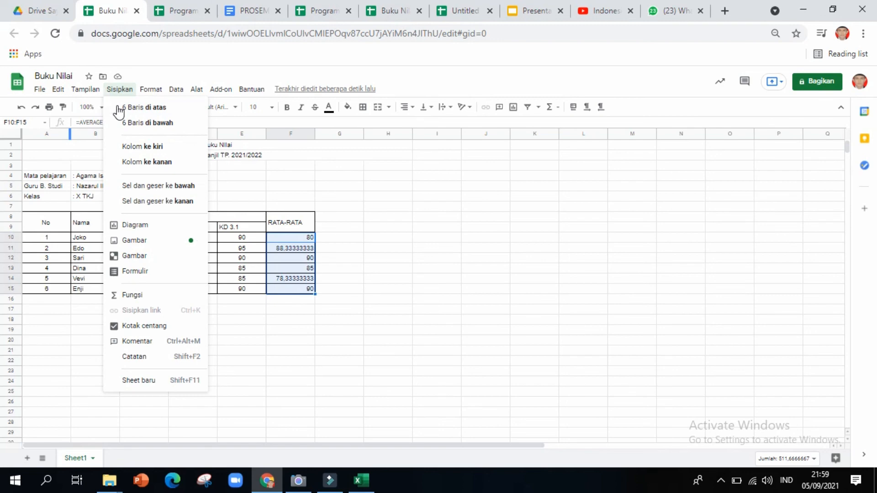
{"action": "mouse_move", "coordinate": [85, 89]}
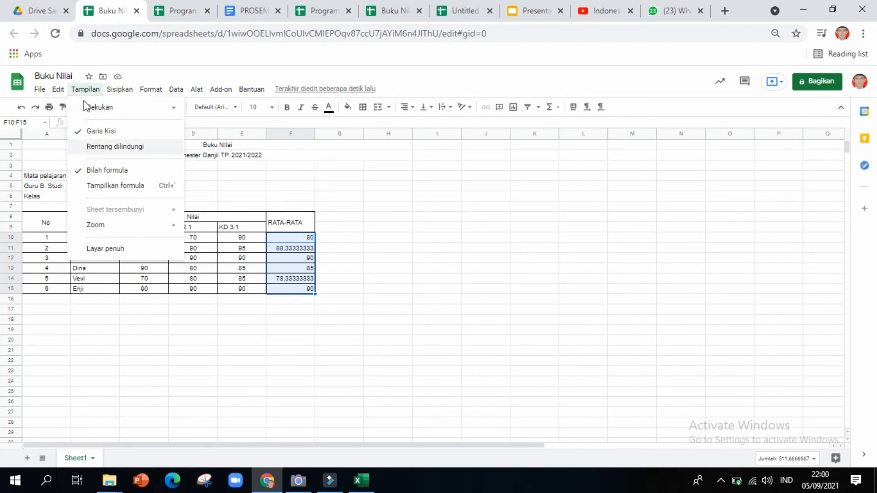
{"action": "left_click", "coordinate": [117, 90]}
{"action": "left_click", "coordinate": [117, 90]}
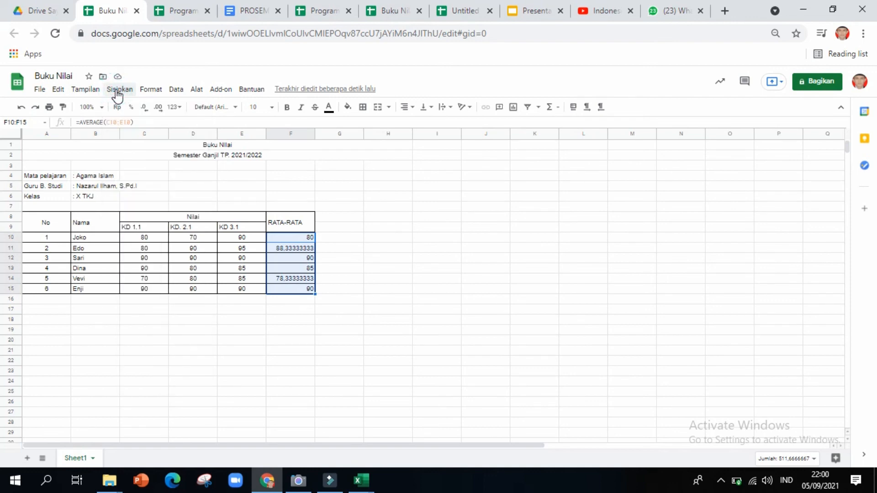
{"action": "left_click", "coordinate": [117, 91]}
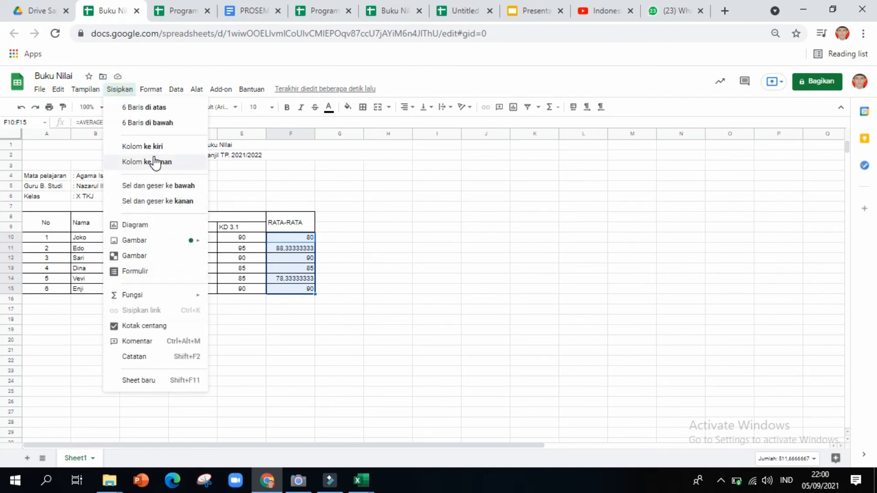
{"action": "left_click", "coordinate": [145, 226]}
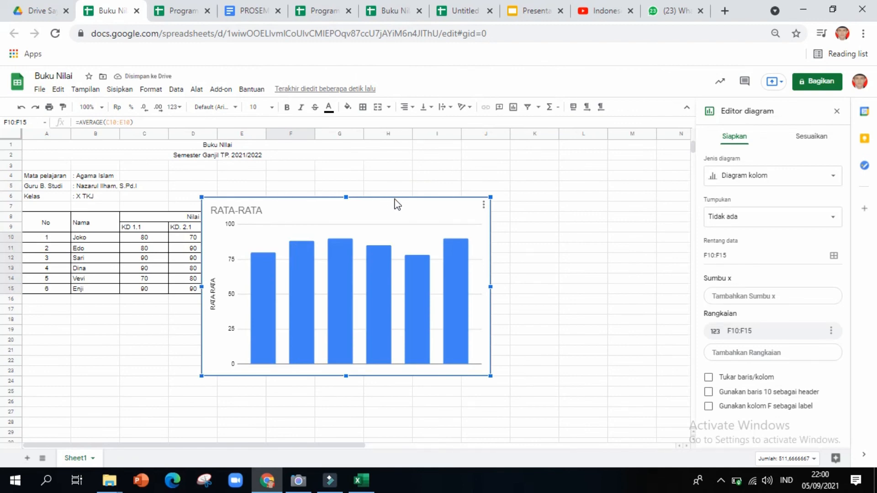
{"action": "left_click_drag", "start_coordinate": [394, 200], "coordinate": [404, 324]}
Try pie and line chart types, then settle on a column chart.
{"action": "scroll", "coordinate": [404, 307], "scroll_direction": "down", "scroll_amount": 1}
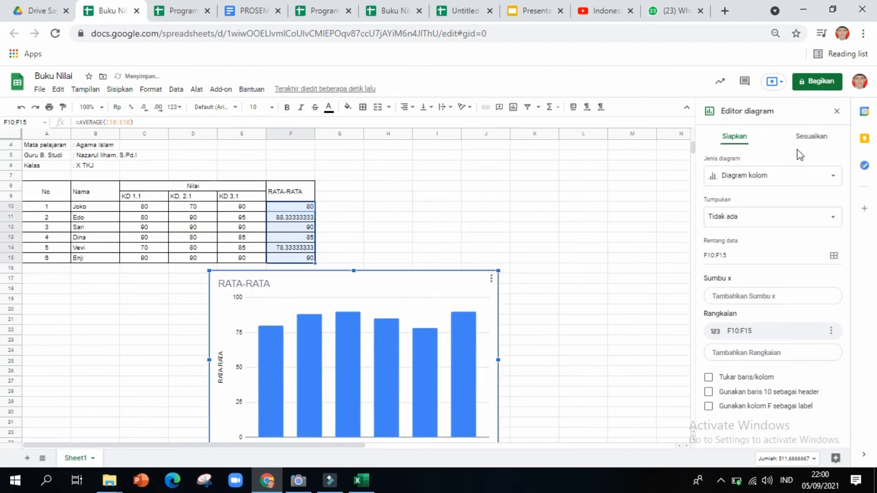
{"action": "left_click", "coordinate": [804, 178]}
{"action": "left_click", "coordinate": [799, 229]}
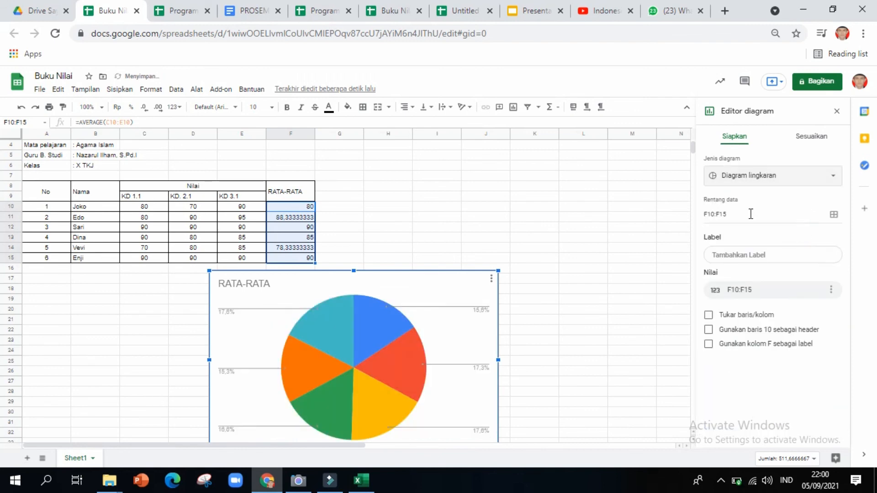
{"action": "left_click", "coordinate": [798, 175]}
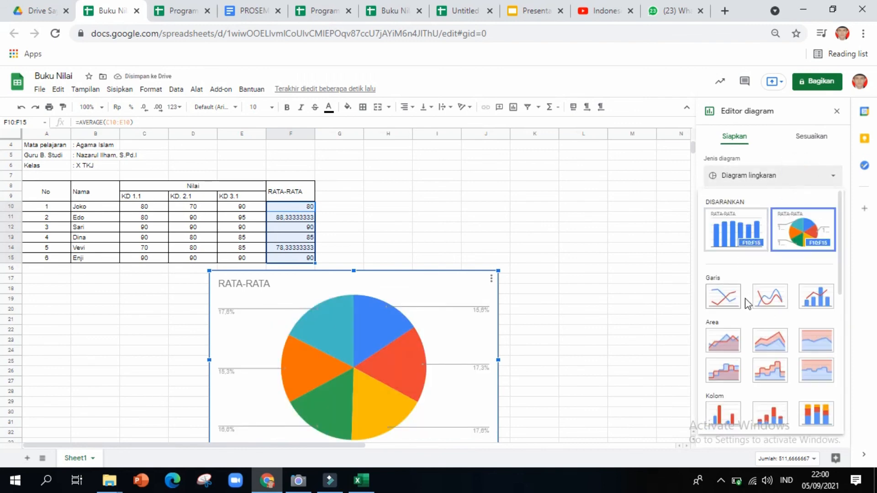
{"action": "left_click", "coordinate": [724, 297]}
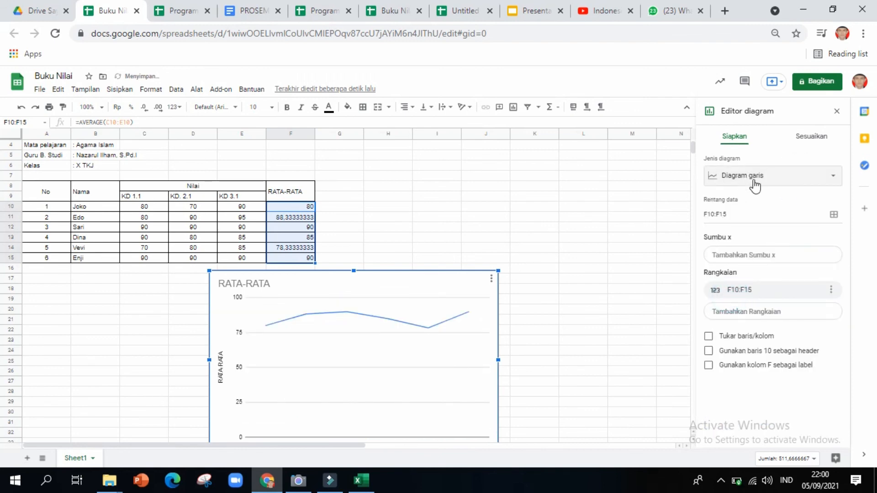
{"action": "left_click", "coordinate": [782, 179]}
{"action": "left_click", "coordinate": [753, 235]}
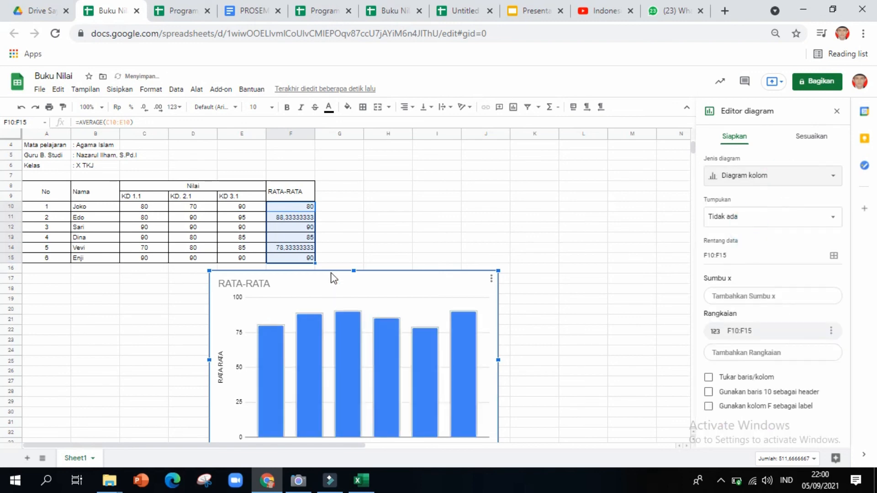
{"action": "scroll", "coordinate": [334, 279], "scroll_direction": "up", "scroll_amount": 1}
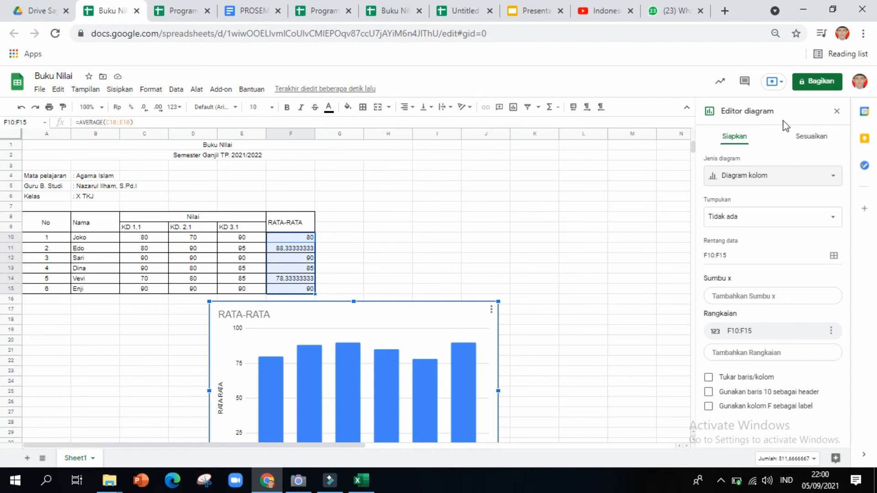
{"action": "left_click", "coordinate": [820, 82]}
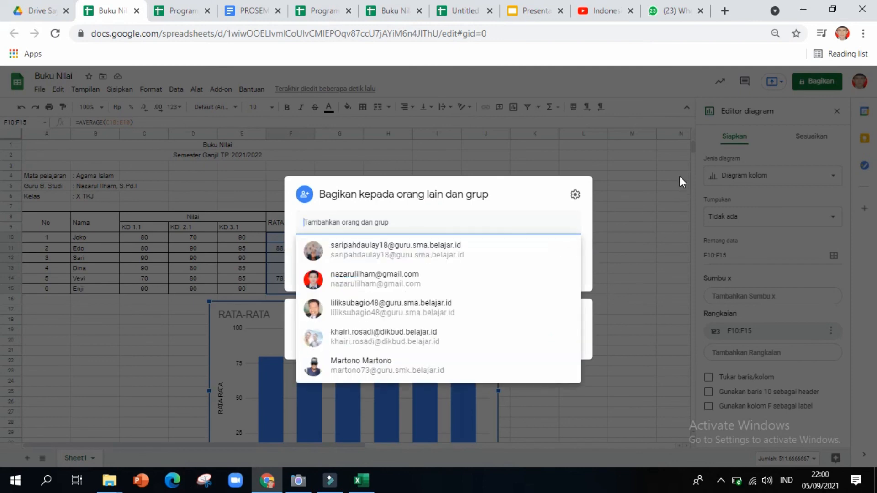
{"action": "left_click", "coordinate": [654, 177]}
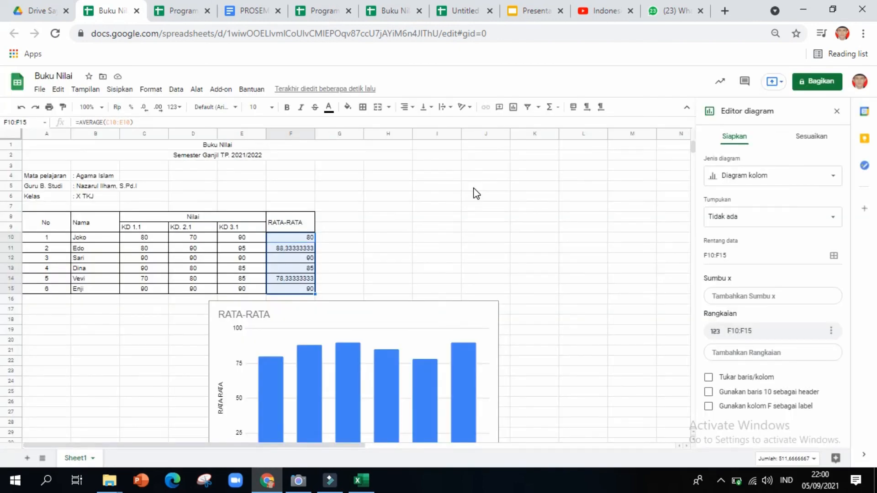